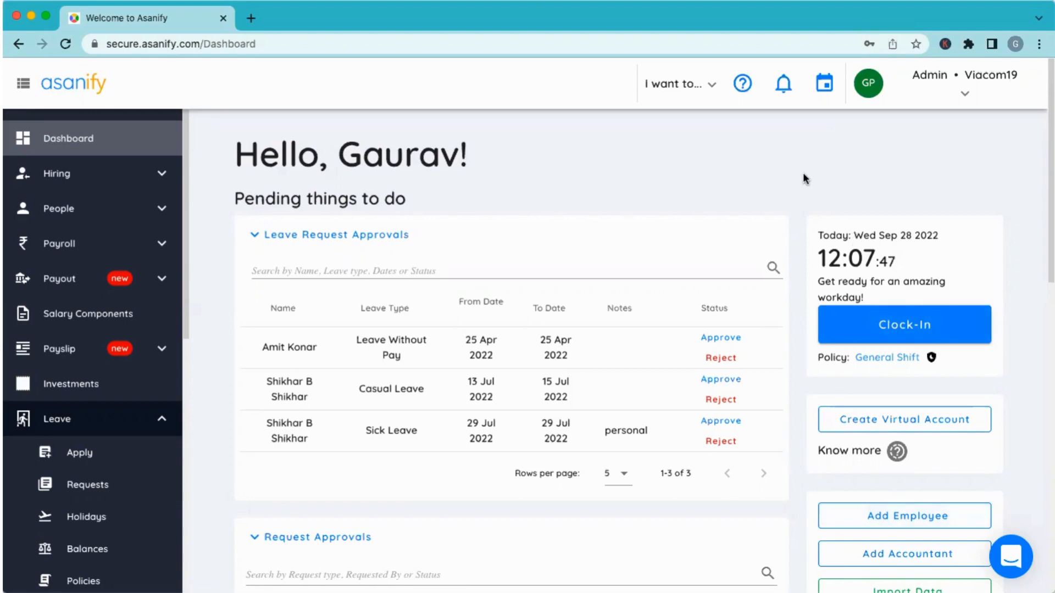
Open the leave policies page from the Leave section
{"action": "scroll", "coordinate": [802, 173], "scroll_direction": "down", "scroll_amount": 2}
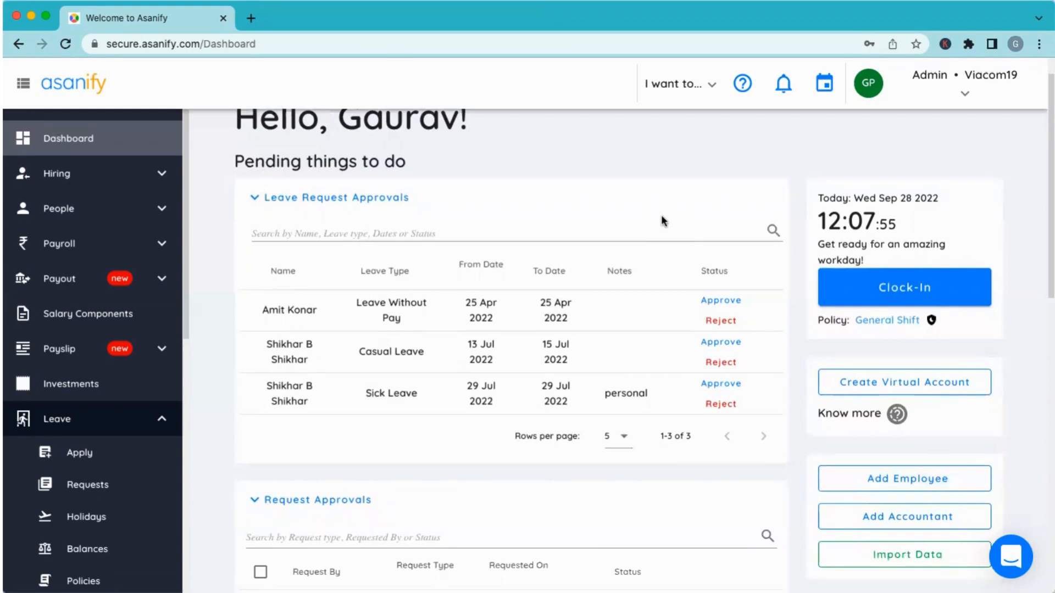
{"action": "scroll", "coordinate": [239, 452], "scroll_direction": "down", "scroll_amount": 1}
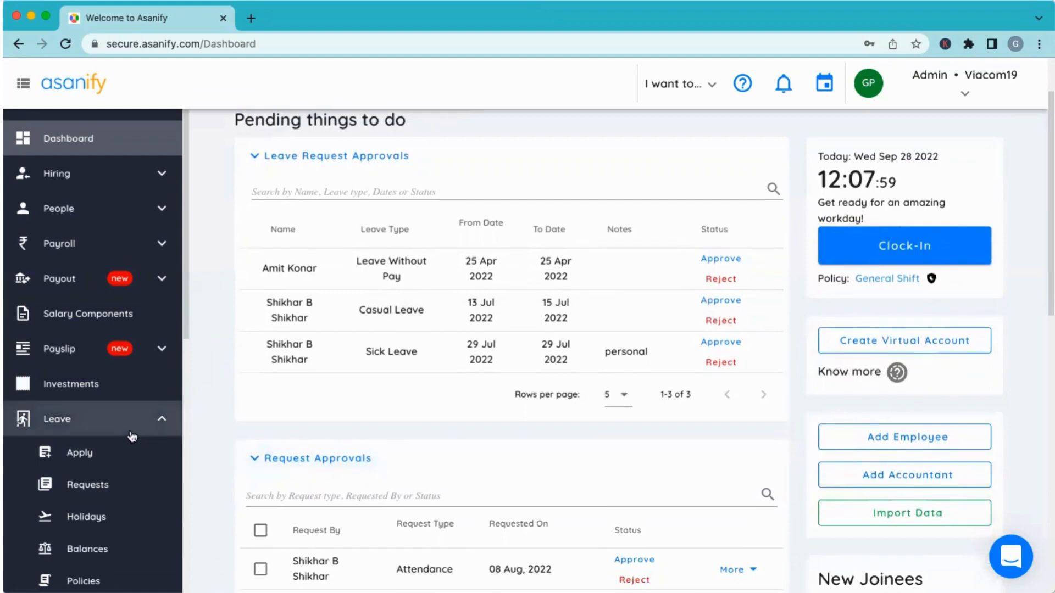
{"action": "scroll", "coordinate": [132, 437], "scroll_direction": "down", "scroll_amount": 2}
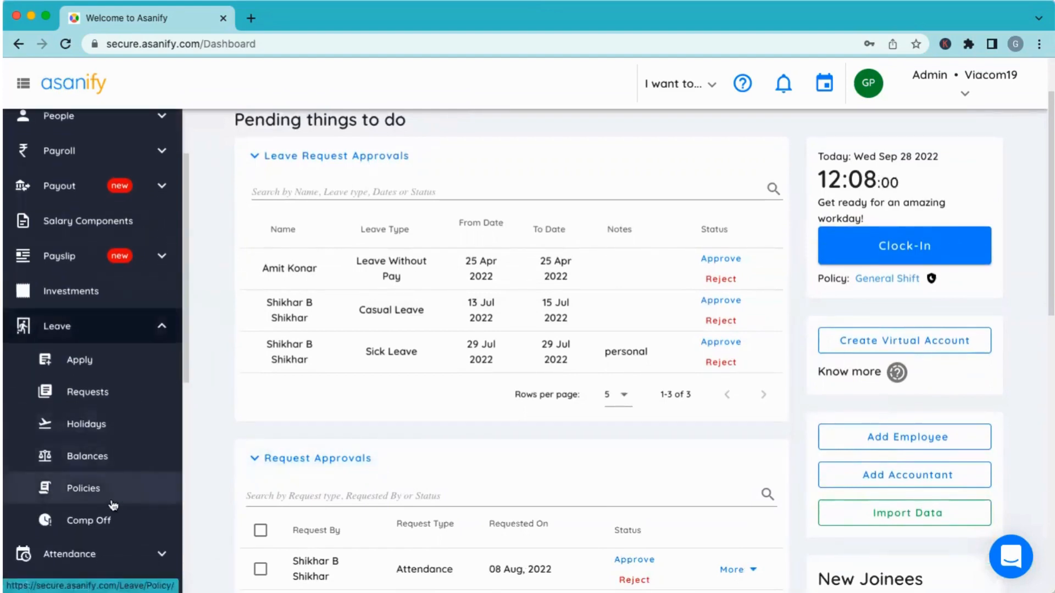
{"action": "left_click", "coordinate": [90, 326]}
{"action": "scroll", "coordinate": [293, 314], "scroll_direction": "up", "scroll_amount": 2}
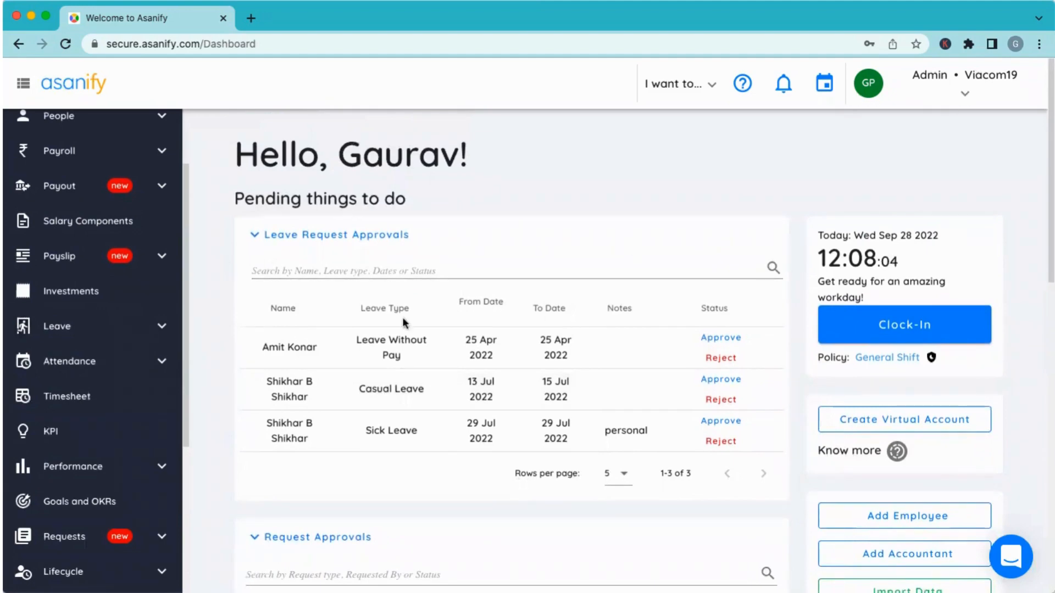
{"action": "left_click", "coordinate": [50, 336]}
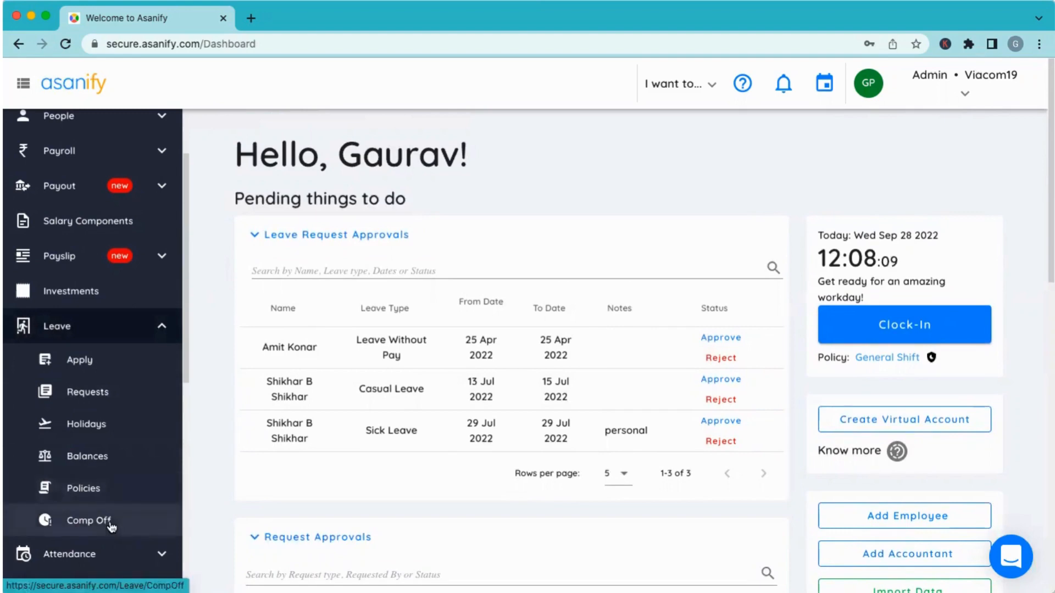
{"action": "left_click", "coordinate": [106, 498]}
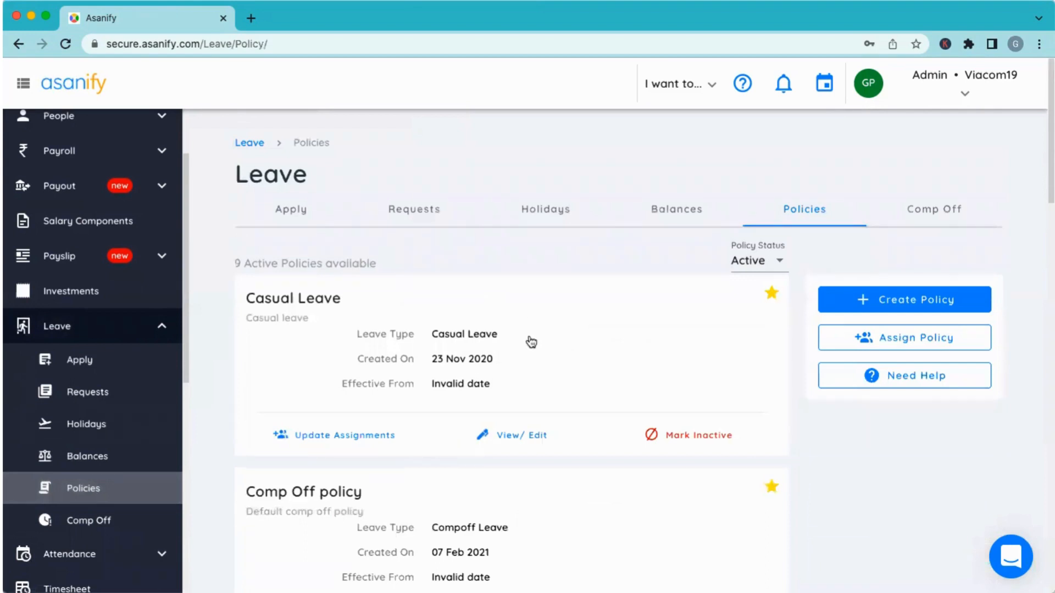
Start creating a new leave policy and name it "Family Emergency"
{"action": "scroll", "coordinate": [531, 342], "scroll_direction": "down", "scroll_amount": 1}
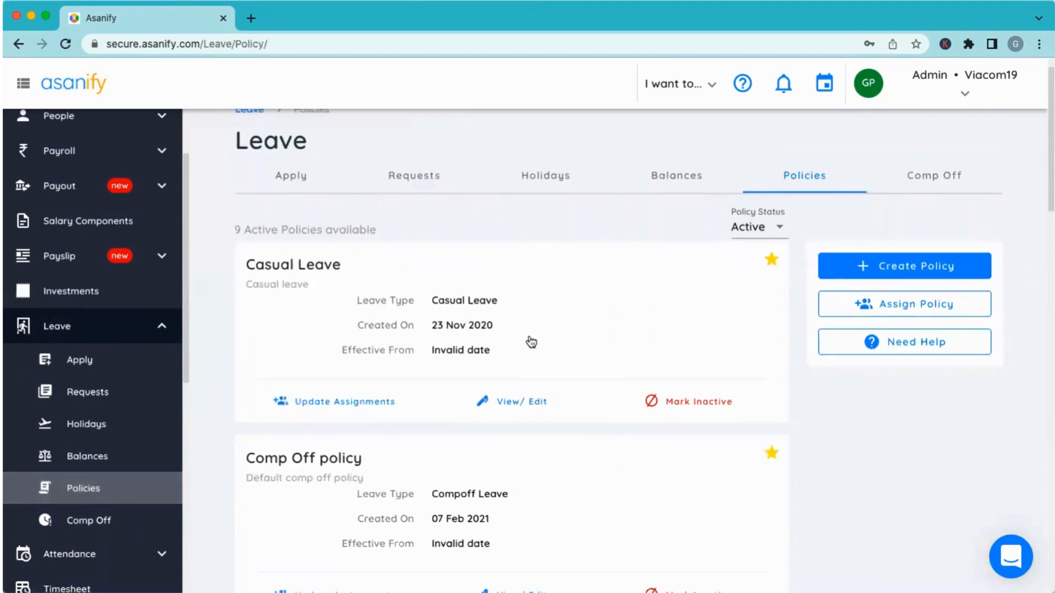
{"action": "left_click", "coordinate": [875, 269]}
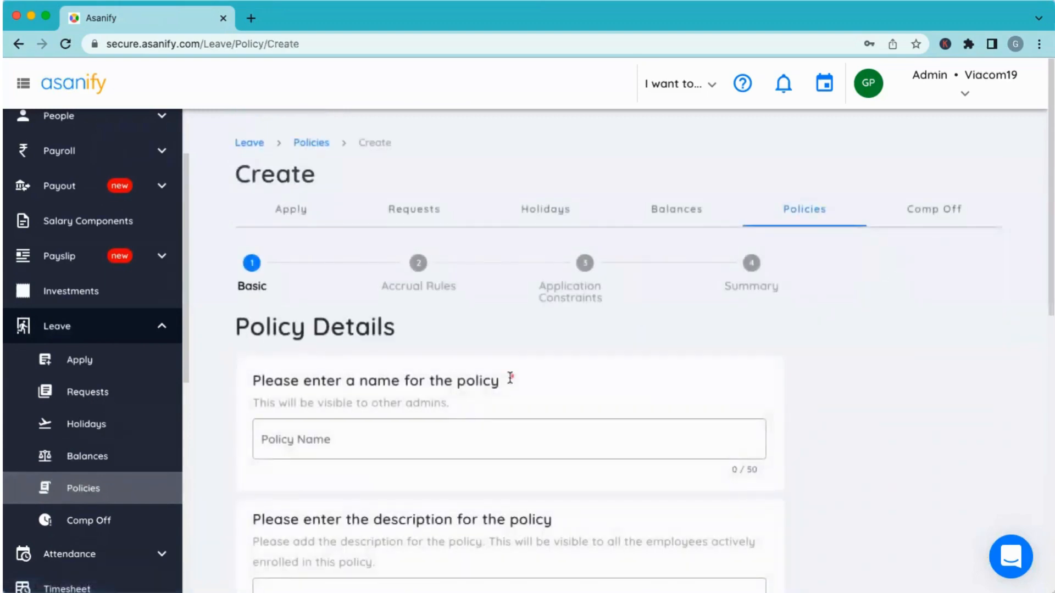
{"action": "scroll", "coordinate": [511, 378], "scroll_direction": "down", "scroll_amount": 2}
{"action": "left_click", "coordinate": [462, 373]}
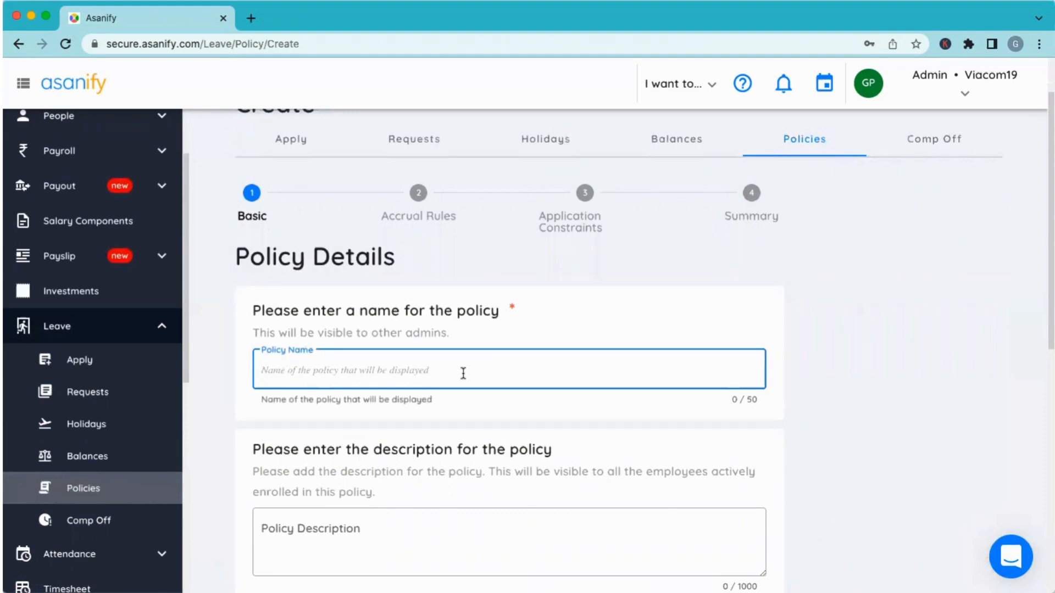
{"action": "type", "text": "Family Emer"}
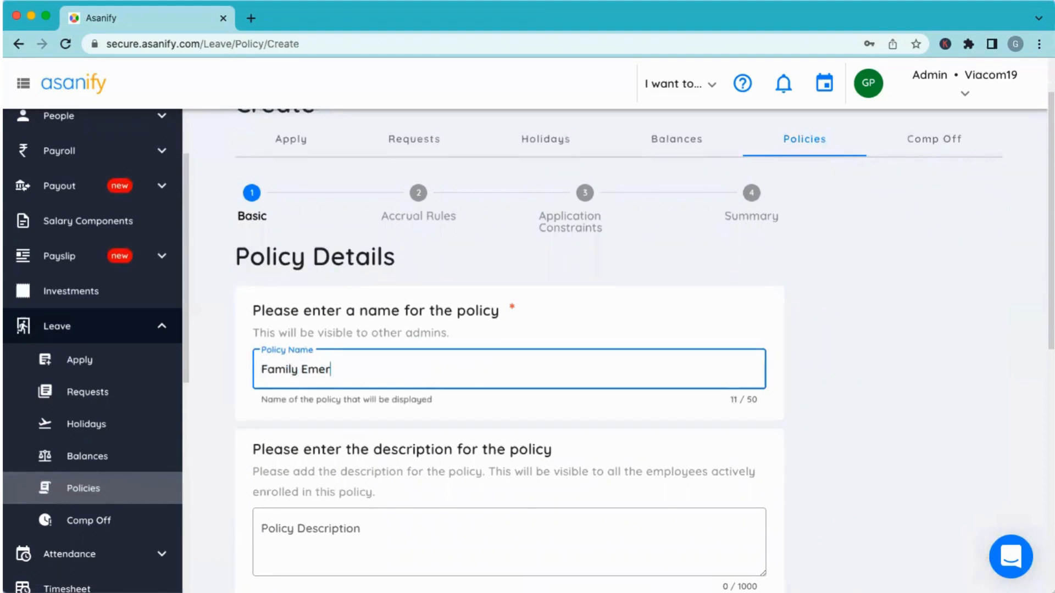
{"action": "type", "text": "gency"}
Look through the available leave types and define the policy under Casual Leave
{"action": "scroll", "coordinate": [445, 473], "scroll_direction": "down", "scroll_amount": 4}
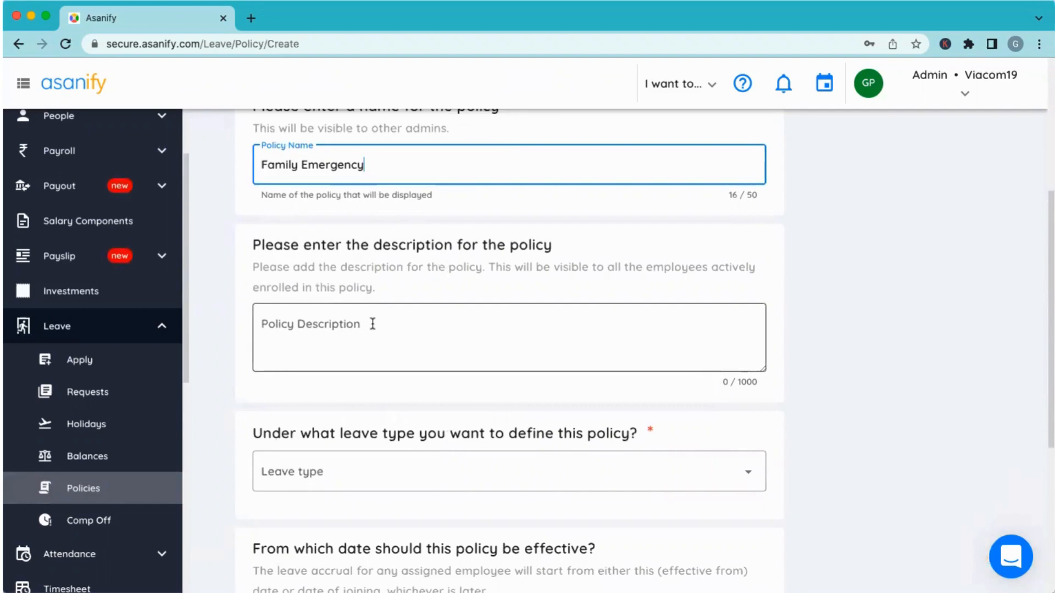
{"action": "scroll", "coordinate": [359, 290], "scroll_direction": "down", "scroll_amount": 1}
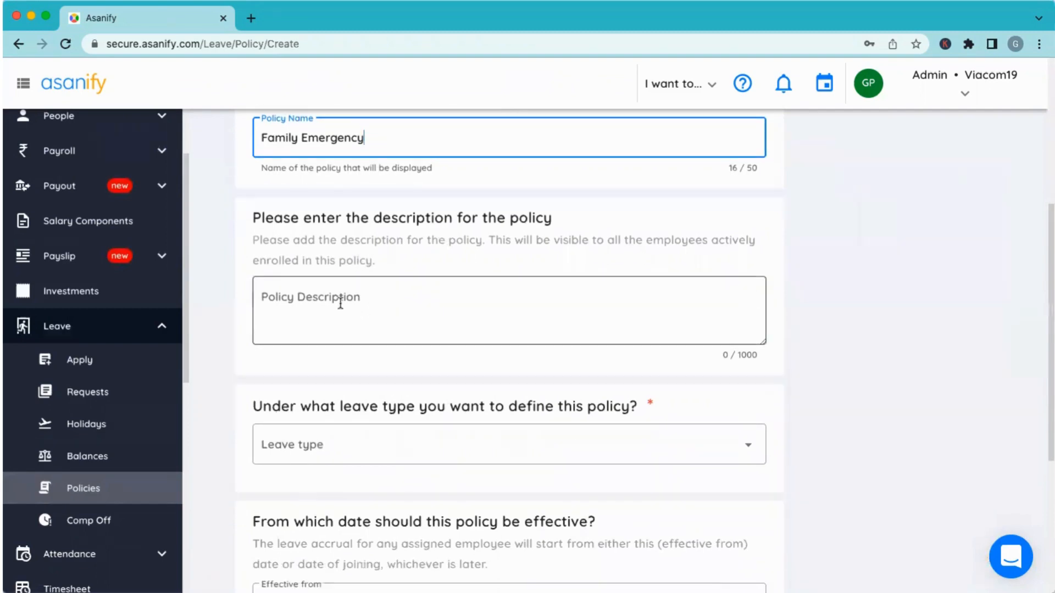
{"action": "left_click", "coordinate": [284, 303]}
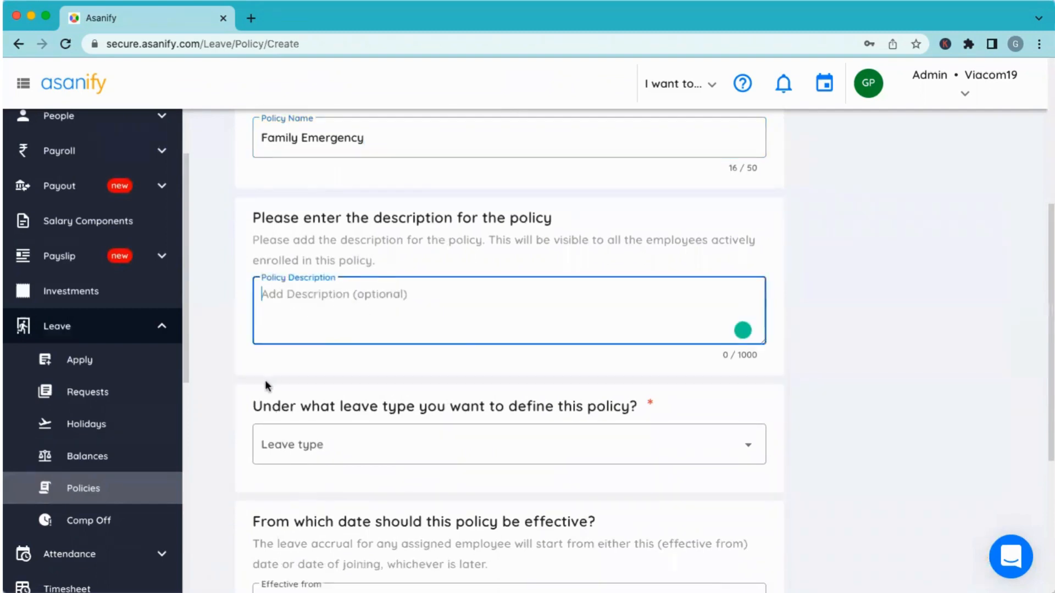
{"action": "scroll", "coordinate": [265, 380], "scroll_direction": "down", "scroll_amount": 3}
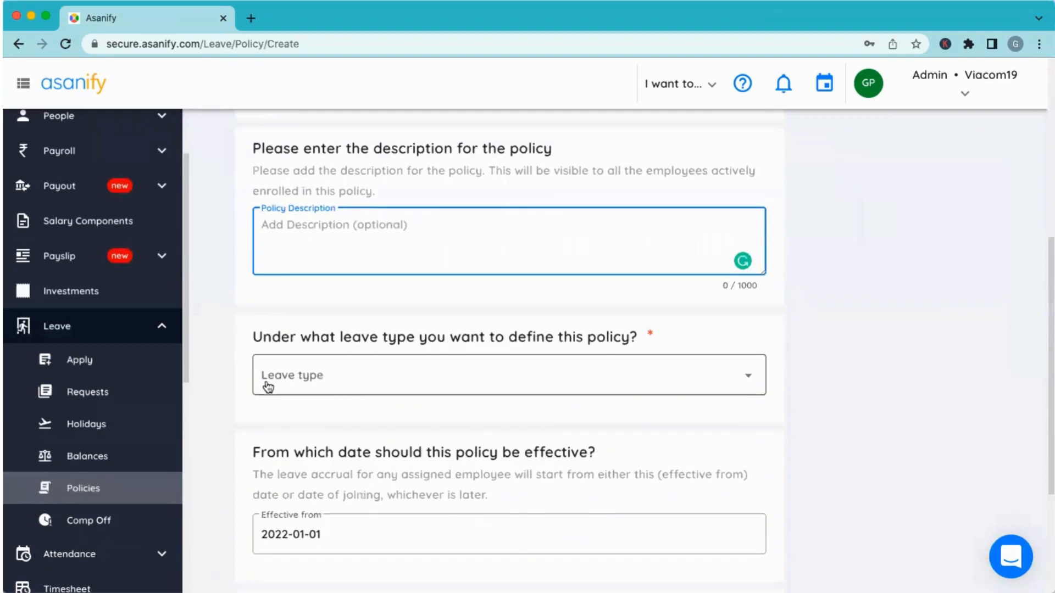
{"action": "left_click", "coordinate": [362, 376]}
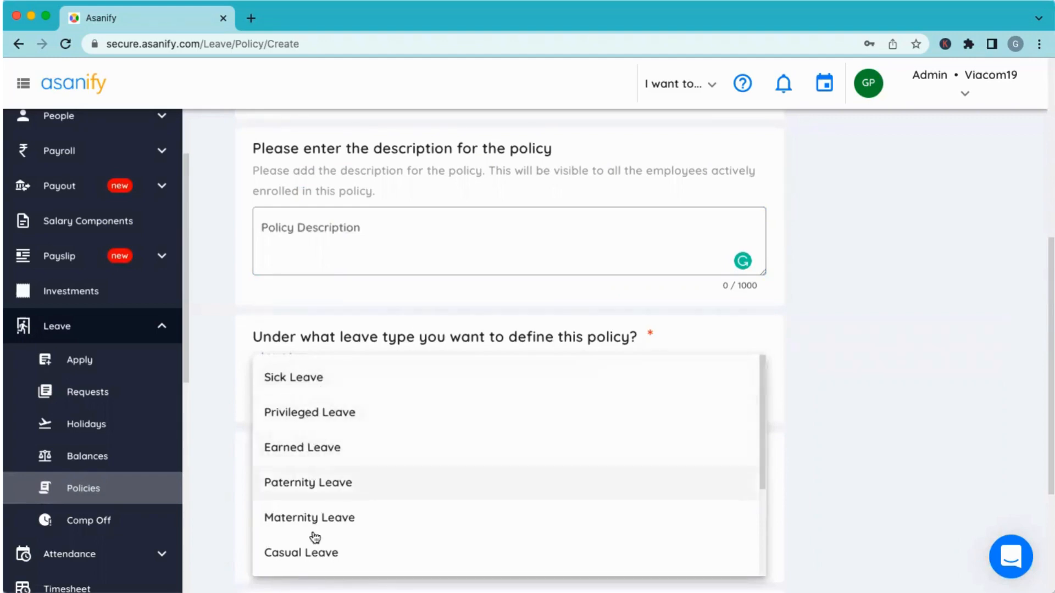
{"action": "scroll", "coordinate": [315, 538], "scroll_direction": "down", "scroll_amount": 3}
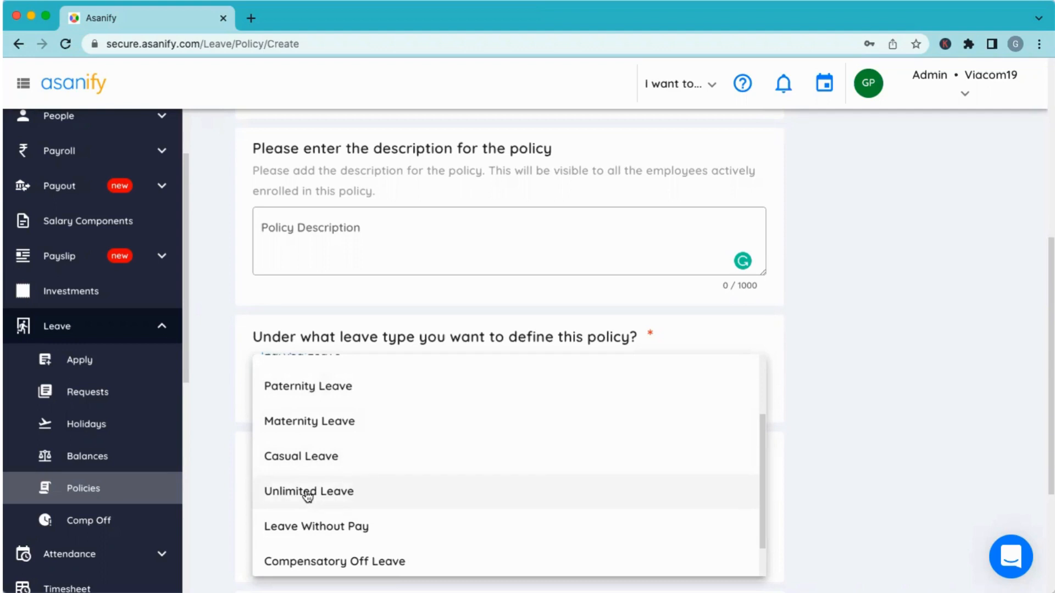
{"action": "scroll", "coordinate": [308, 496], "scroll_direction": "down", "scroll_amount": 1}
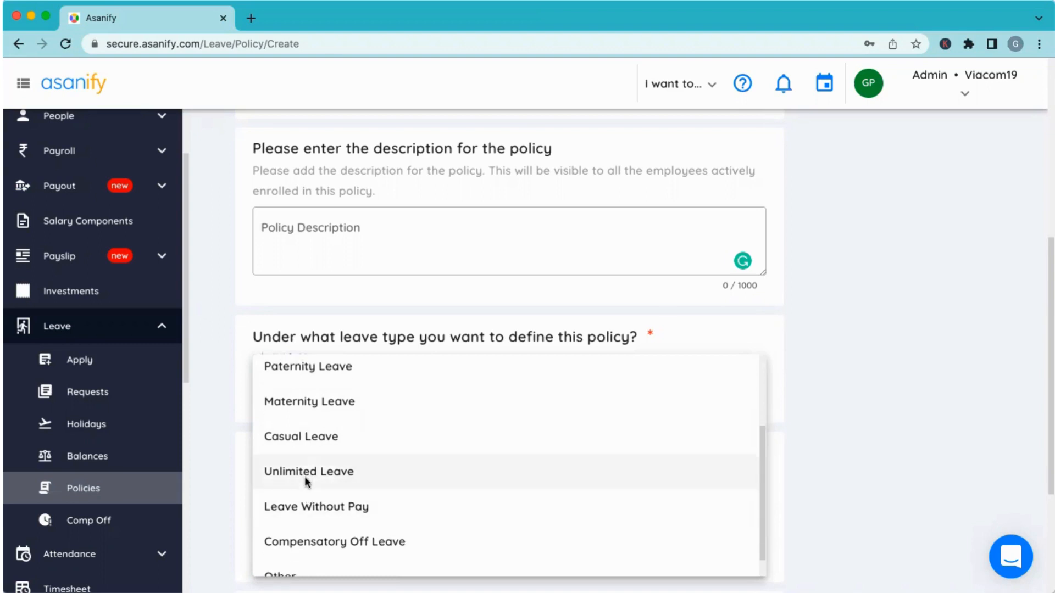
{"action": "scroll", "coordinate": [303, 489], "scroll_direction": "down", "scroll_amount": 1}
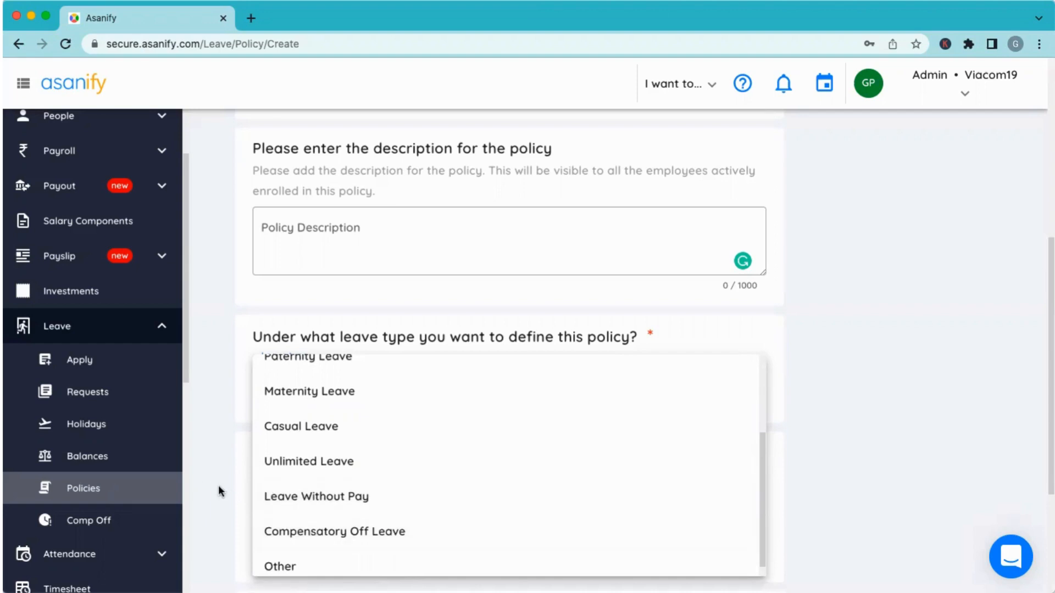
{"action": "scroll", "coordinate": [219, 486], "scroll_direction": "down", "scroll_amount": 1}
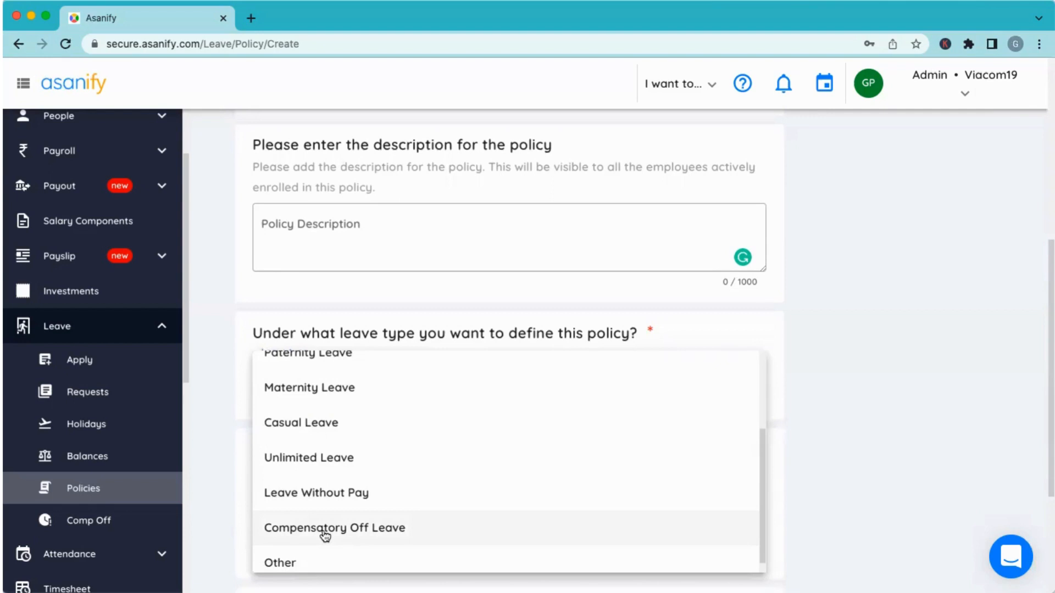
{"action": "left_click", "coordinate": [214, 517]}
{"action": "left_click", "coordinate": [361, 370]}
{"action": "left_click", "coordinate": [314, 432]}
Make the policy non-encashable and continue to the accrual rules
{"action": "scroll", "coordinate": [197, 466], "scroll_direction": "down", "scroll_amount": 4}
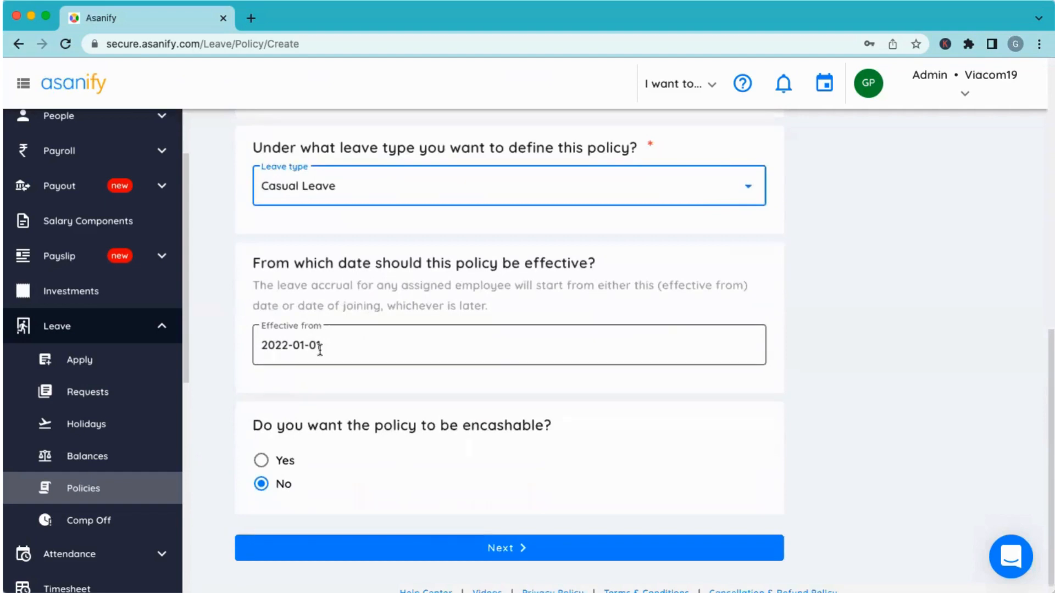
{"action": "left_click", "coordinate": [261, 461]}
{"action": "left_click", "coordinate": [260, 483]}
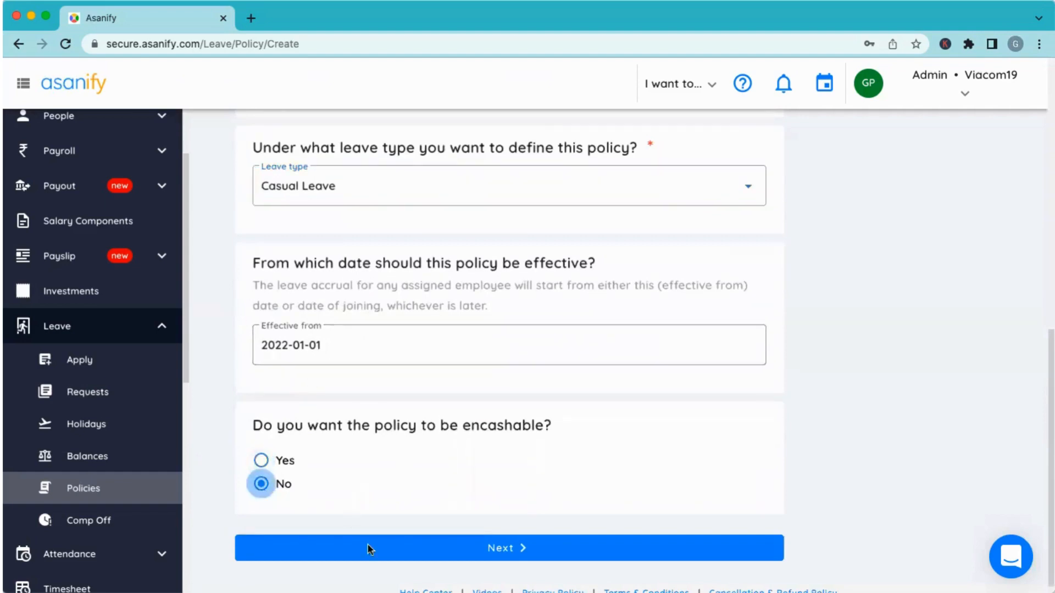
{"action": "left_click", "coordinate": [372, 552]}
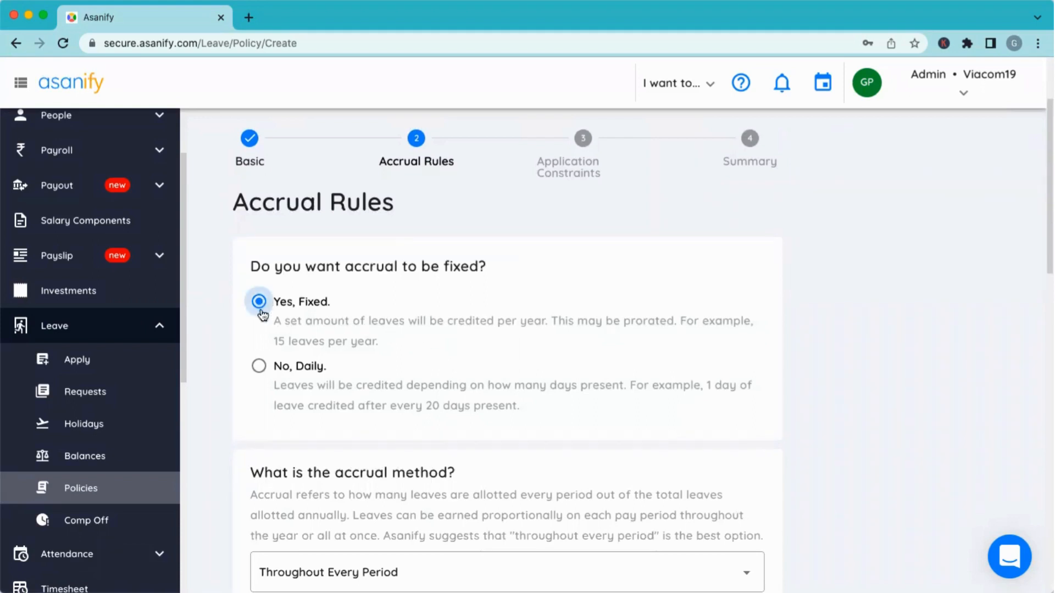
Review the fixed accrual and accrual method settings, and set the total leaves per year to 24
{"action": "scroll", "coordinate": [265, 324], "scroll_direction": "down", "scroll_amount": 1}
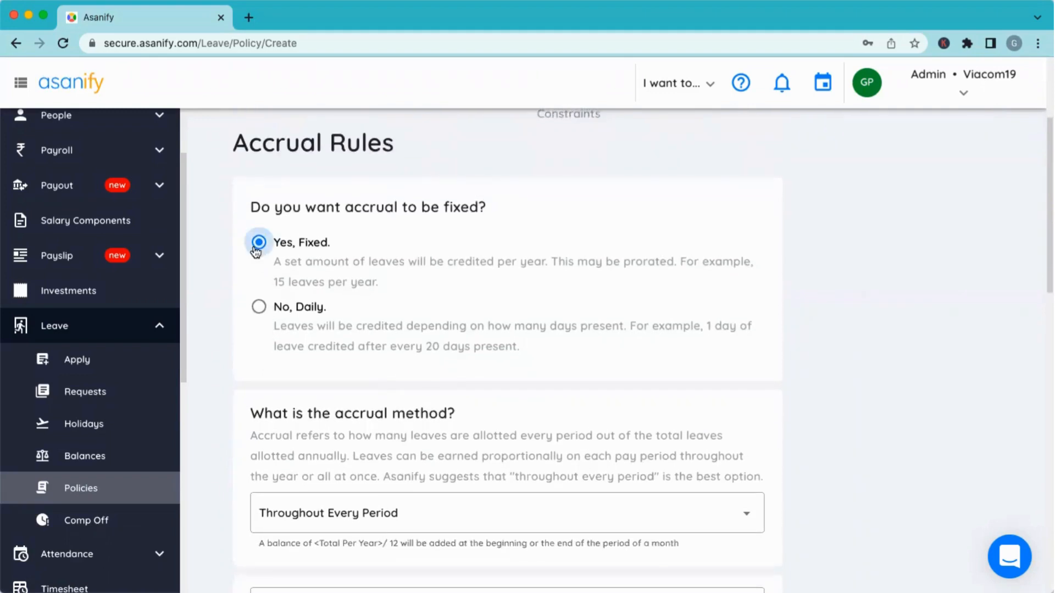
{"action": "scroll", "coordinate": [357, 269], "scroll_direction": "down", "scroll_amount": 1}
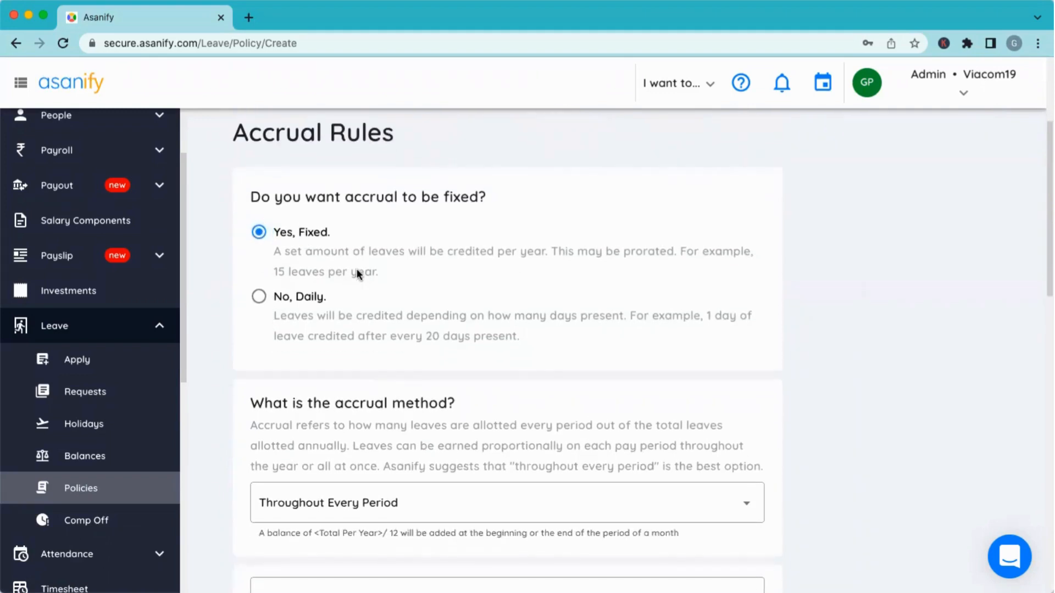
{"action": "left_click", "coordinate": [322, 488]}
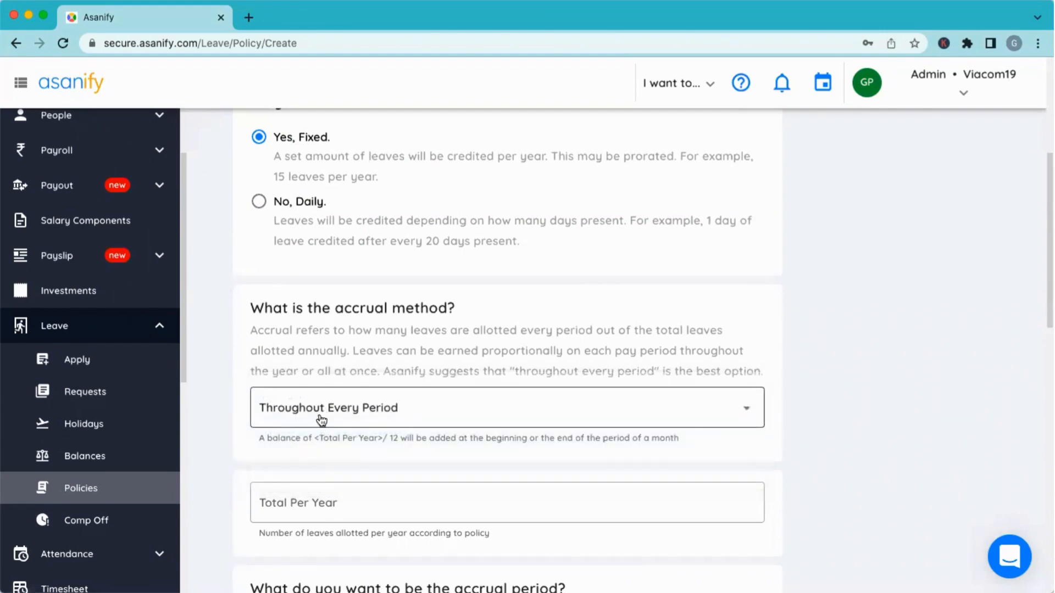
{"action": "scroll", "coordinate": [321, 421], "scroll_direction": "up", "scroll_amount": 1}
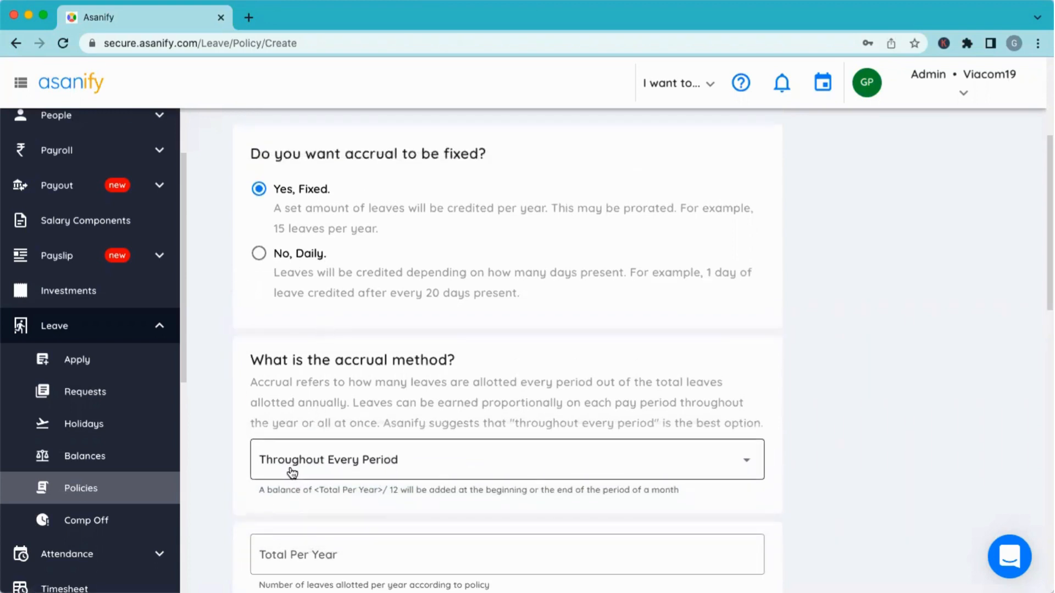
{"action": "scroll", "coordinate": [292, 473], "scroll_direction": "down", "scroll_amount": 1}
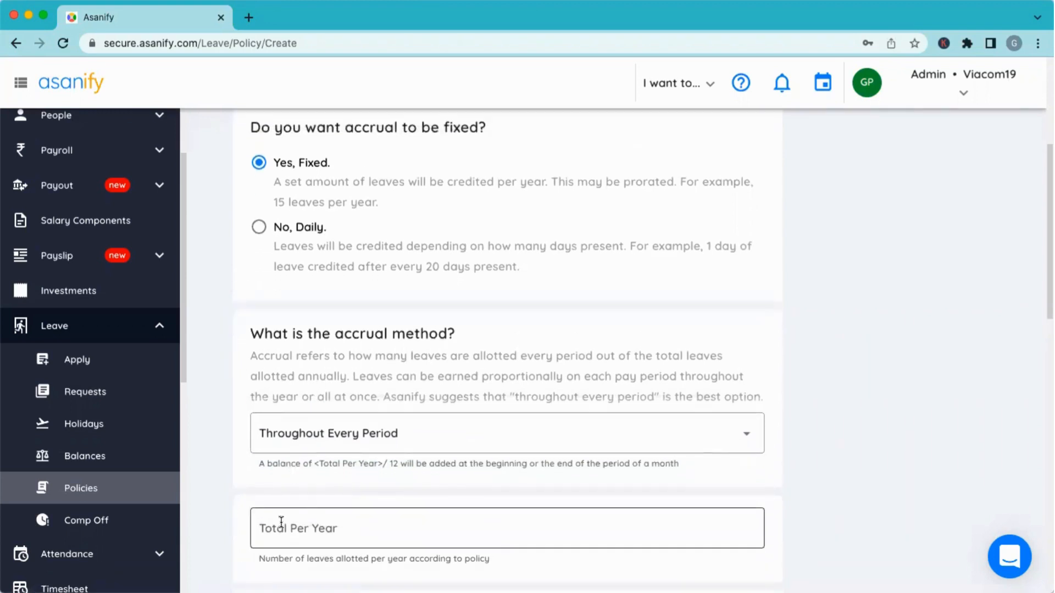
{"action": "left_click", "coordinate": [280, 526]}
{"action": "type", "text": "24"}
Check the balance note under the accrual method and the available accrual period options
{"action": "scroll", "coordinate": [216, 512], "scroll_direction": "down", "scroll_amount": 3}
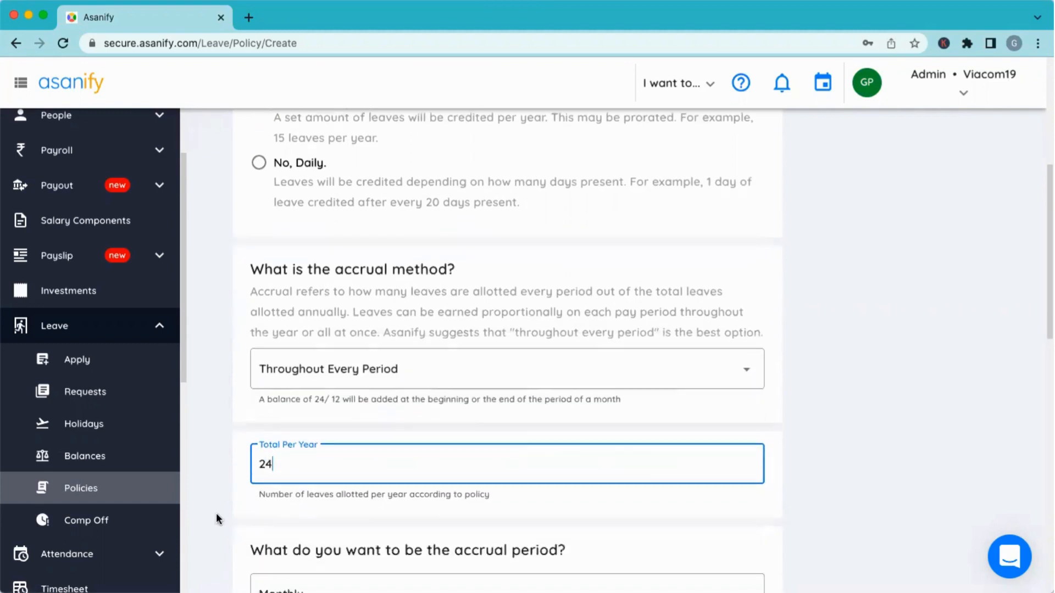
{"action": "left_click_drag", "start_coordinate": [260, 392], "coordinate": [377, 391]}
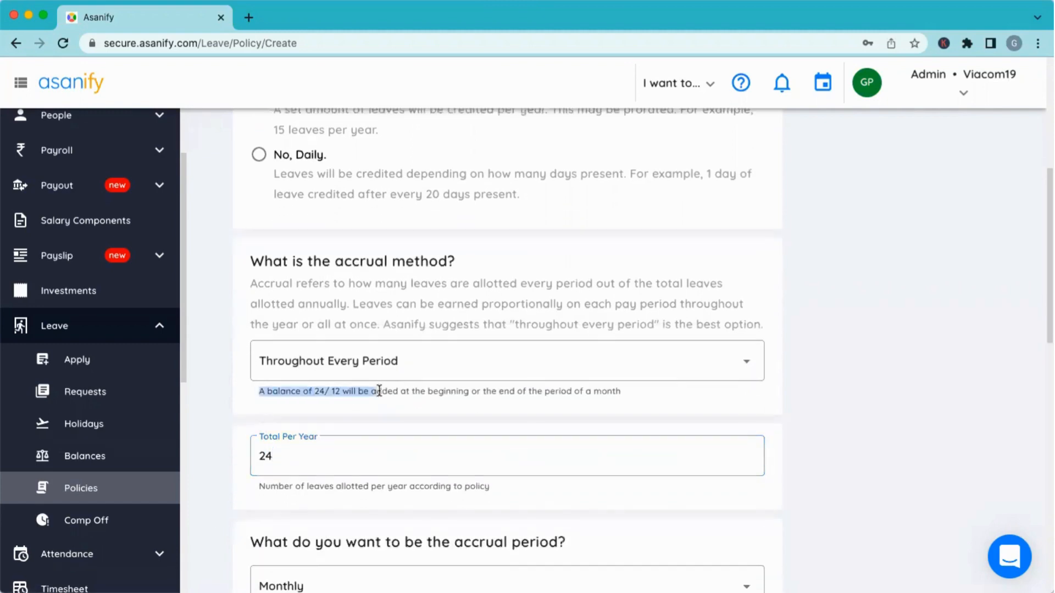
{"action": "scroll", "coordinate": [275, 538], "scroll_direction": "down", "scroll_amount": 3}
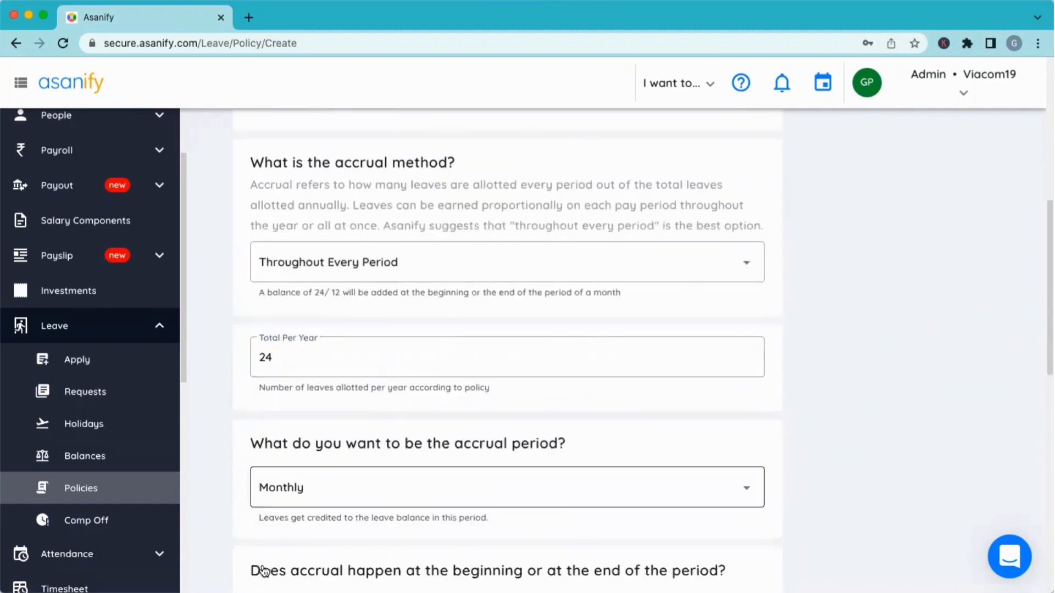
{"action": "left_click", "coordinate": [287, 493]}
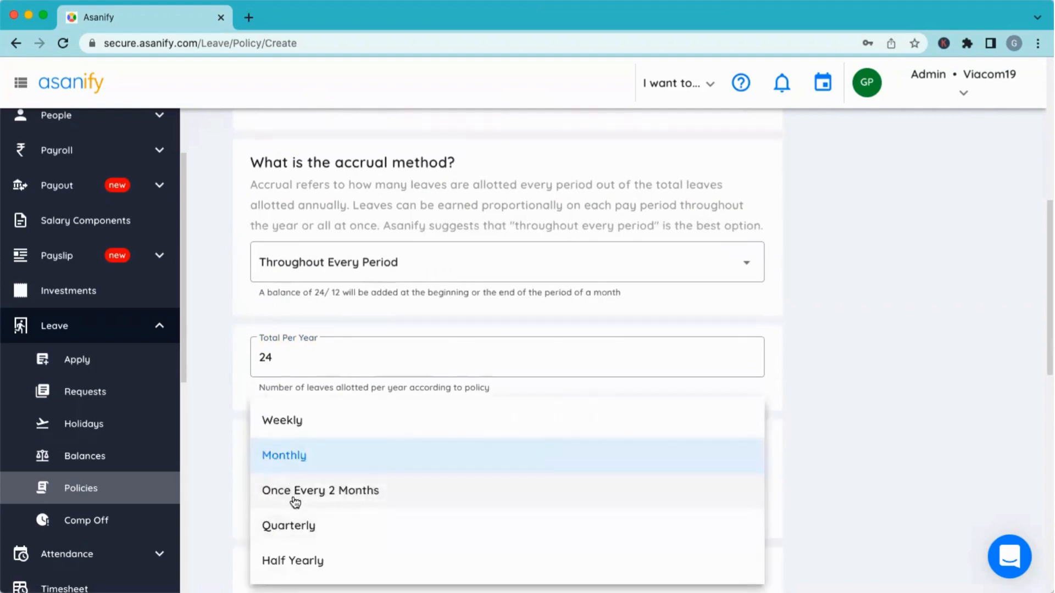
{"action": "left_click", "coordinate": [223, 477]}
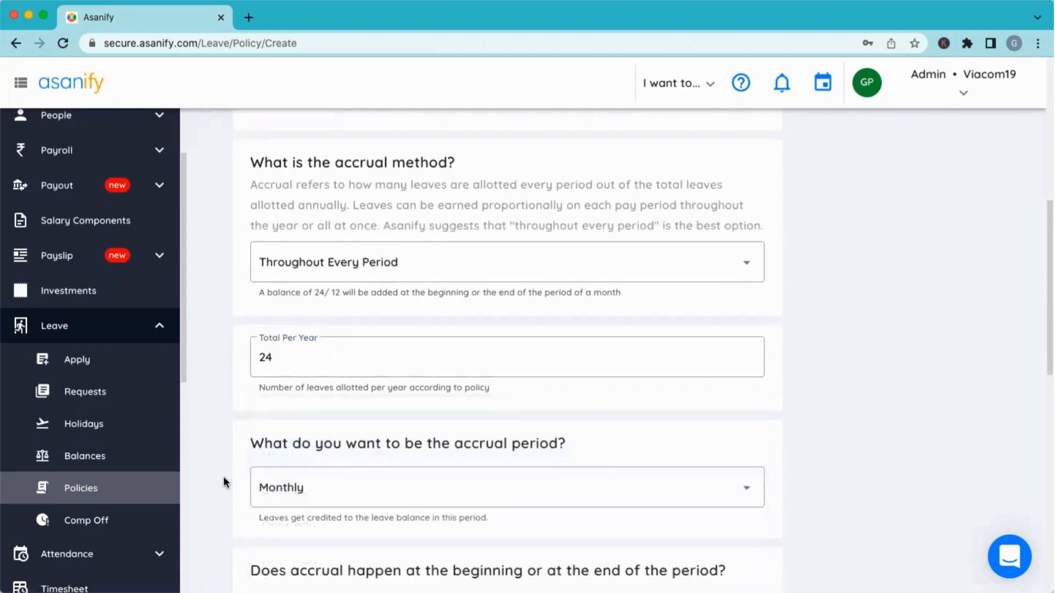
Switch the accrual timing to the beginning of the period and back to the end of the period
{"action": "scroll", "coordinate": [223, 477], "scroll_direction": "down", "scroll_amount": 1}
{"action": "scroll", "coordinate": [224, 476], "scroll_direction": "down", "scroll_amount": 1}
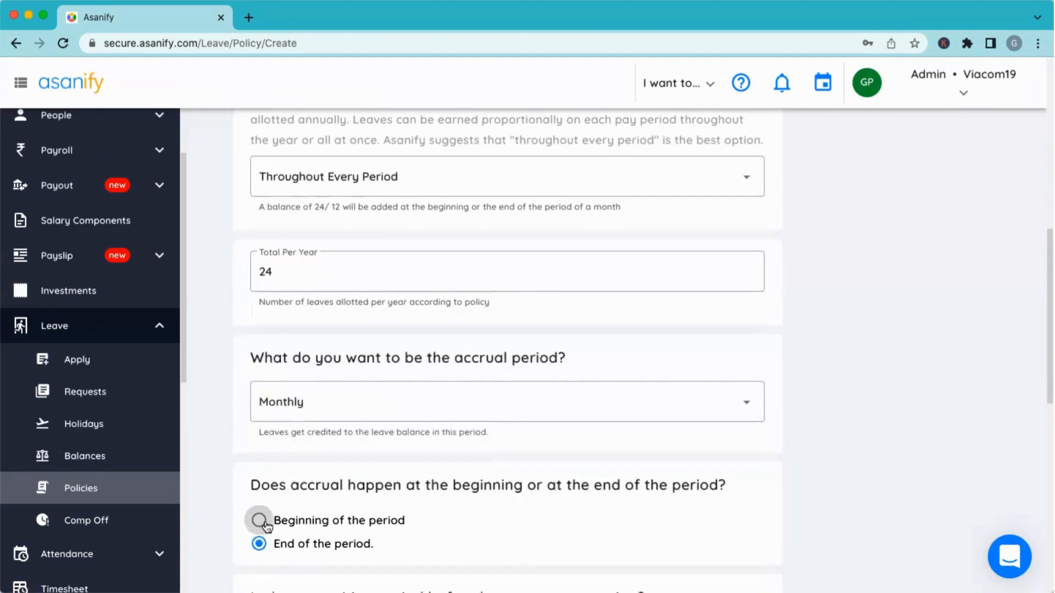
{"action": "left_click", "coordinate": [265, 523]}
{"action": "left_click", "coordinate": [259, 543]}
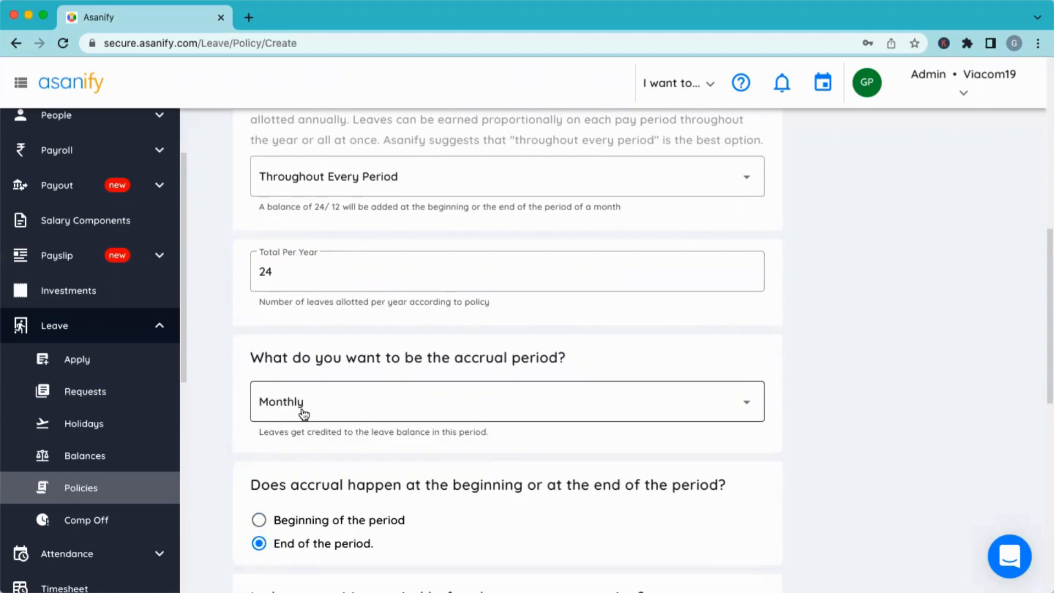
{"action": "scroll", "coordinate": [303, 414], "scroll_direction": "down", "scroll_amount": 3}
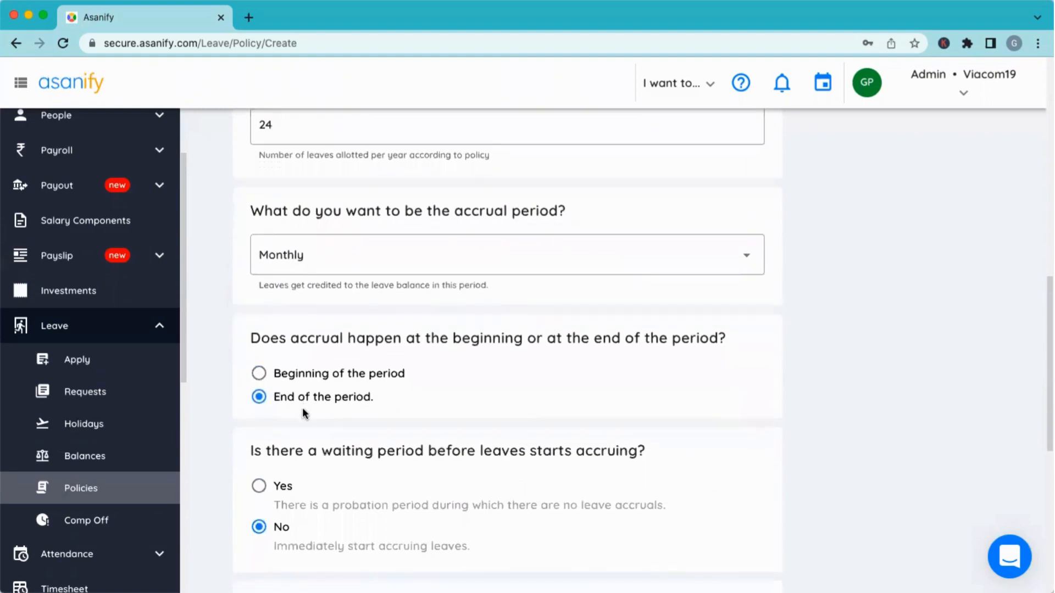
Turn on the waiting period before leave accrual to view its unit and length fields, and turn it back off
{"action": "scroll", "coordinate": [302, 412], "scroll_direction": "down", "scroll_amount": 1}
{"action": "scroll", "coordinate": [240, 438], "scroll_direction": "down", "scroll_amount": 1}
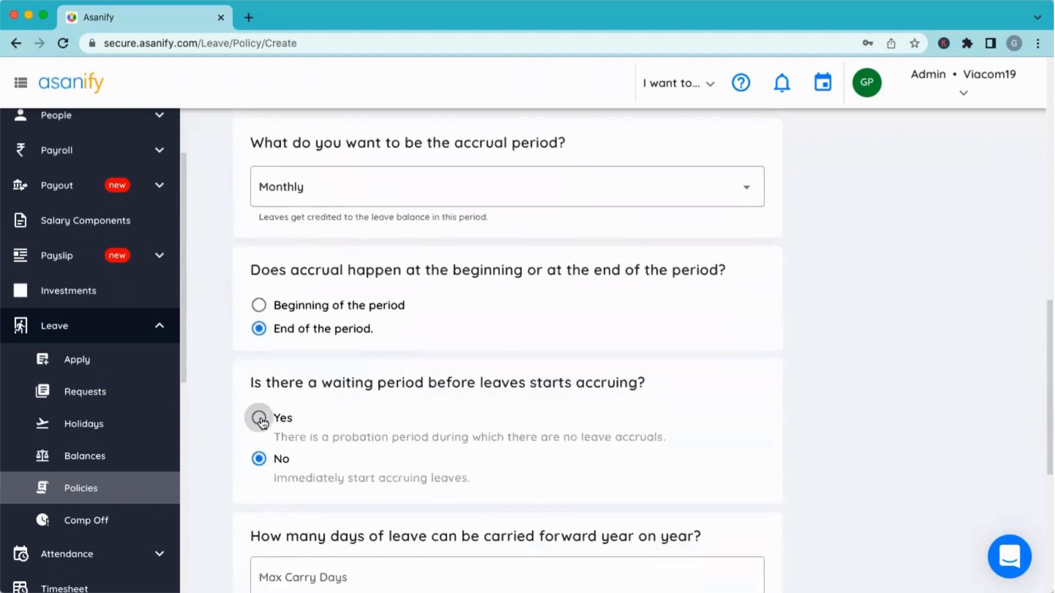
{"action": "left_click", "coordinate": [261, 420]}
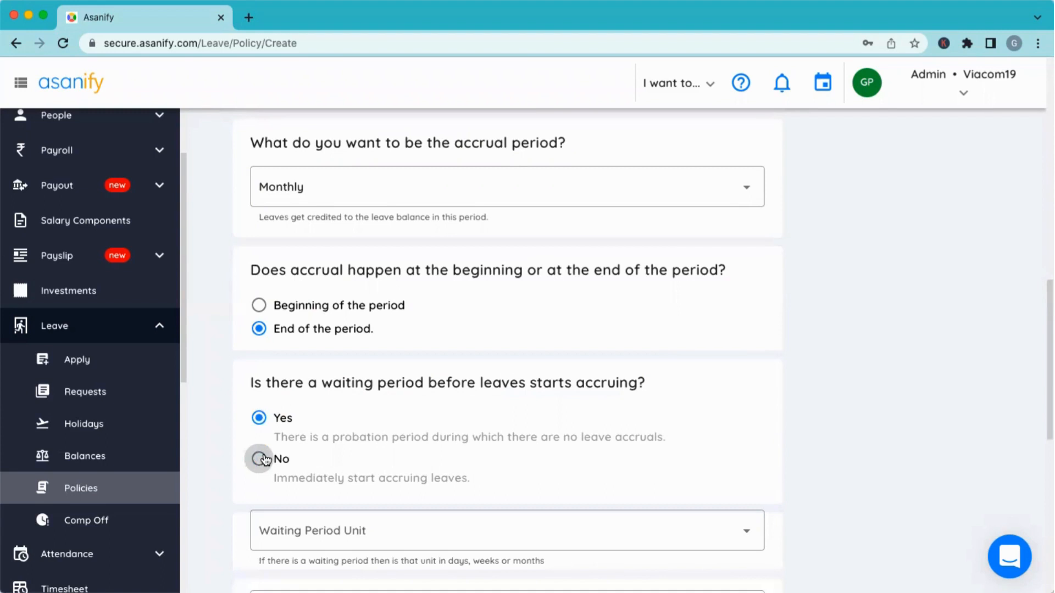
{"action": "scroll", "coordinate": [229, 476], "scroll_direction": "down", "scroll_amount": 1}
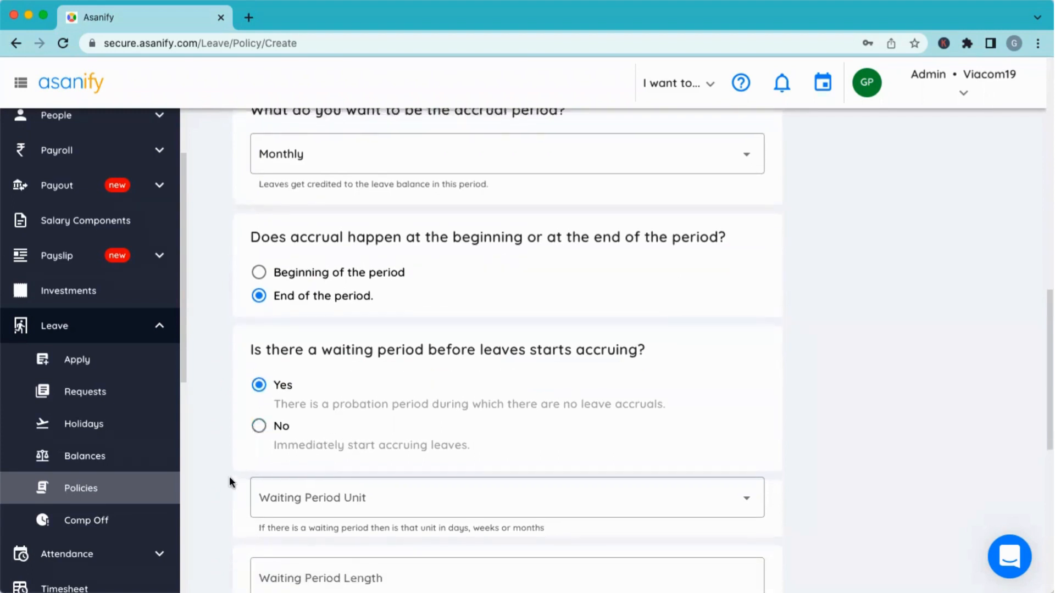
{"action": "left_click", "coordinate": [260, 426]}
Set the maximum carry-forward to 10 days and the maximum leave balance to 30 days
{"action": "scroll", "coordinate": [236, 473], "scroll_direction": "down", "scroll_amount": 3}
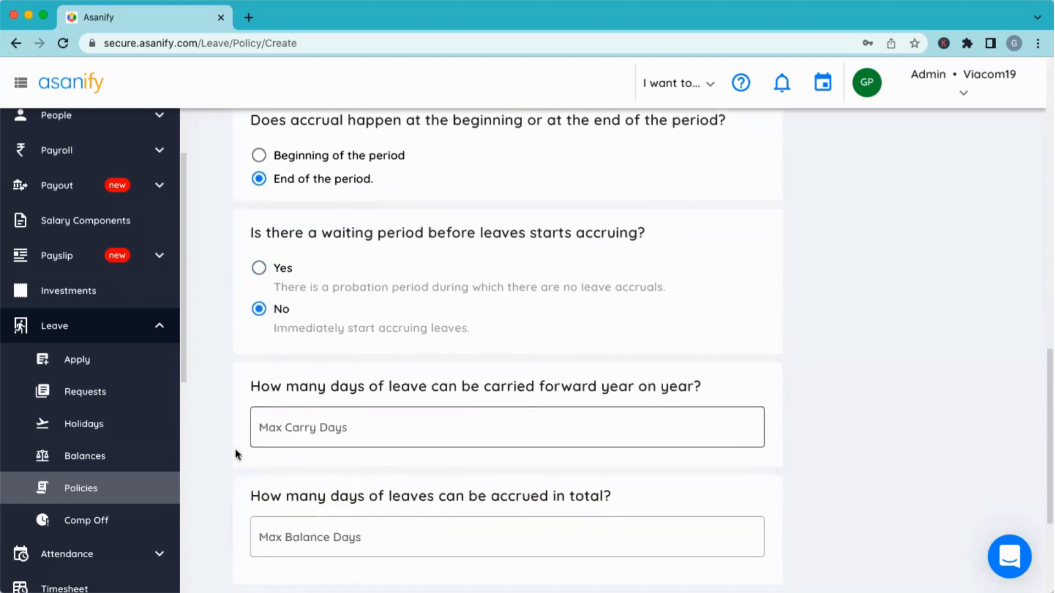
{"action": "scroll", "coordinate": [230, 452], "scroll_direction": "down", "scroll_amount": 4}
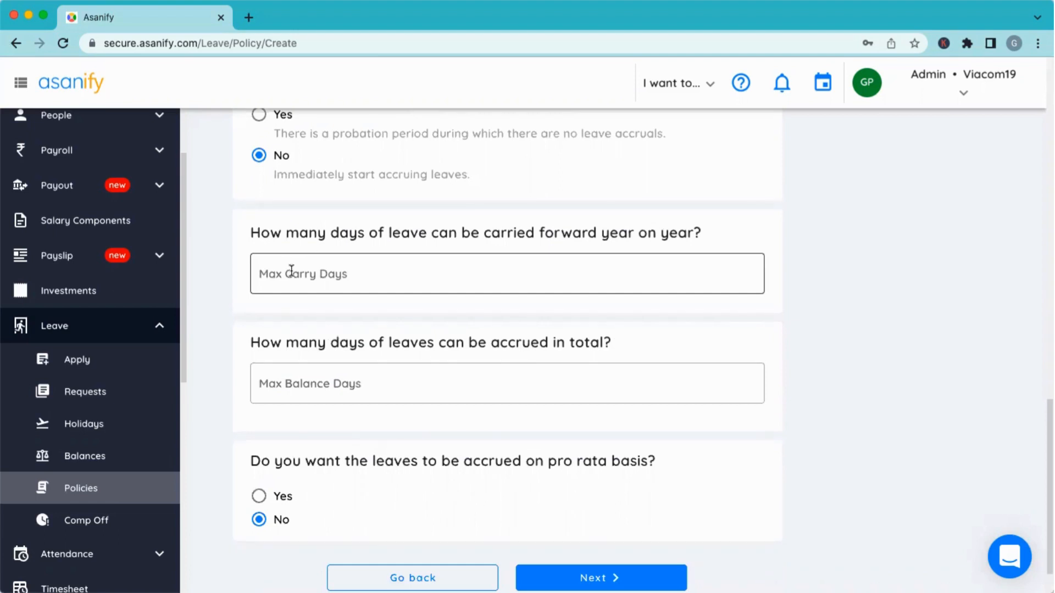
{"action": "left_click", "coordinate": [292, 270]}
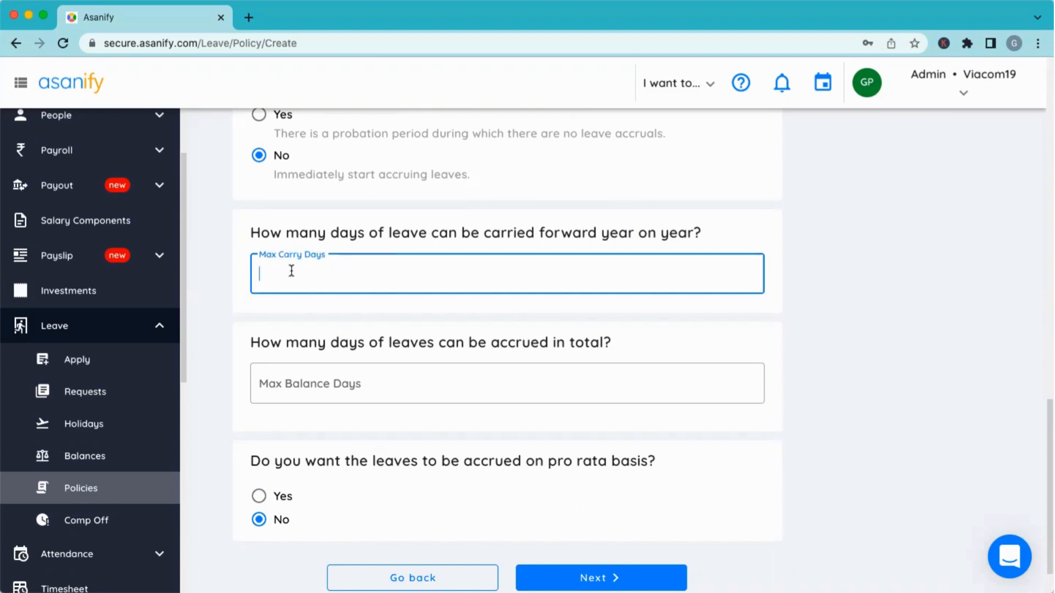
{"action": "type", "text": "10"}
{"action": "left_click", "coordinate": [282, 382]}
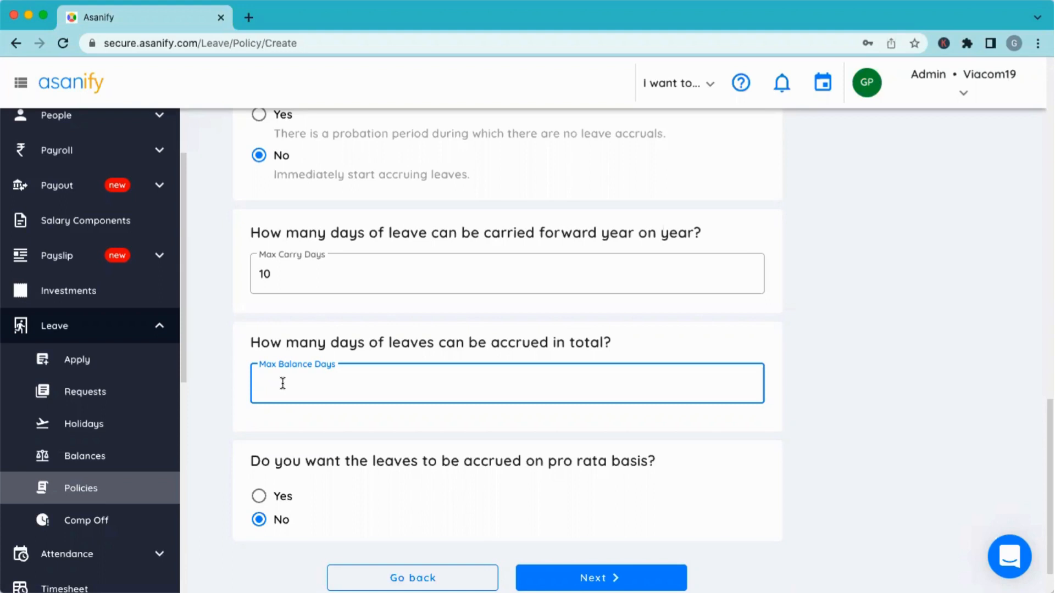
{"action": "type", "text": "30"}
Choose Yes for accruing the leaves on a pro rata basis
{"action": "scroll", "coordinate": [249, 435], "scroll_direction": "down", "scroll_amount": 1}
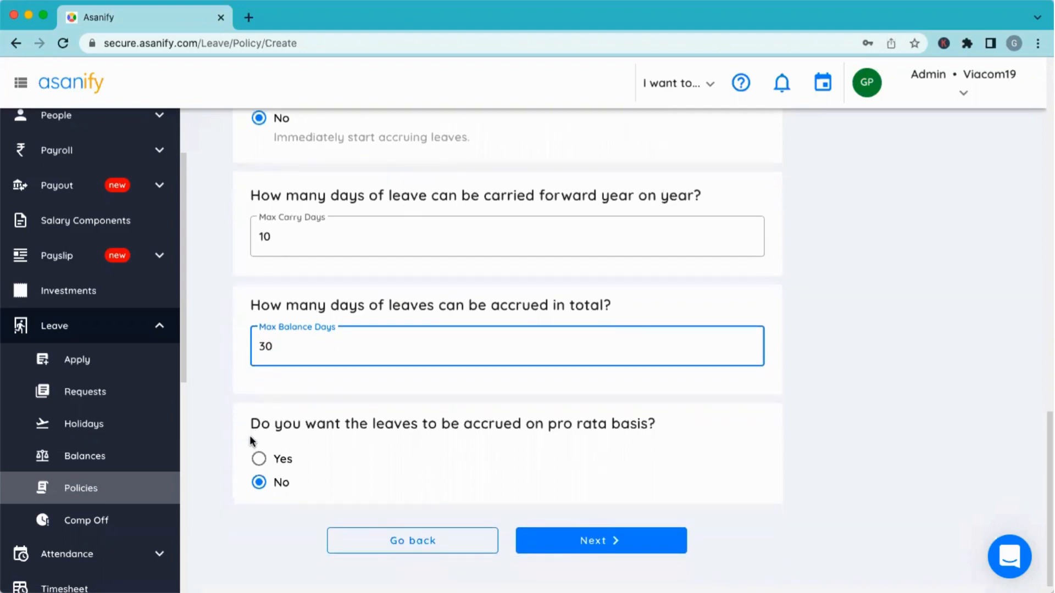
{"action": "left_click", "coordinate": [258, 456]}
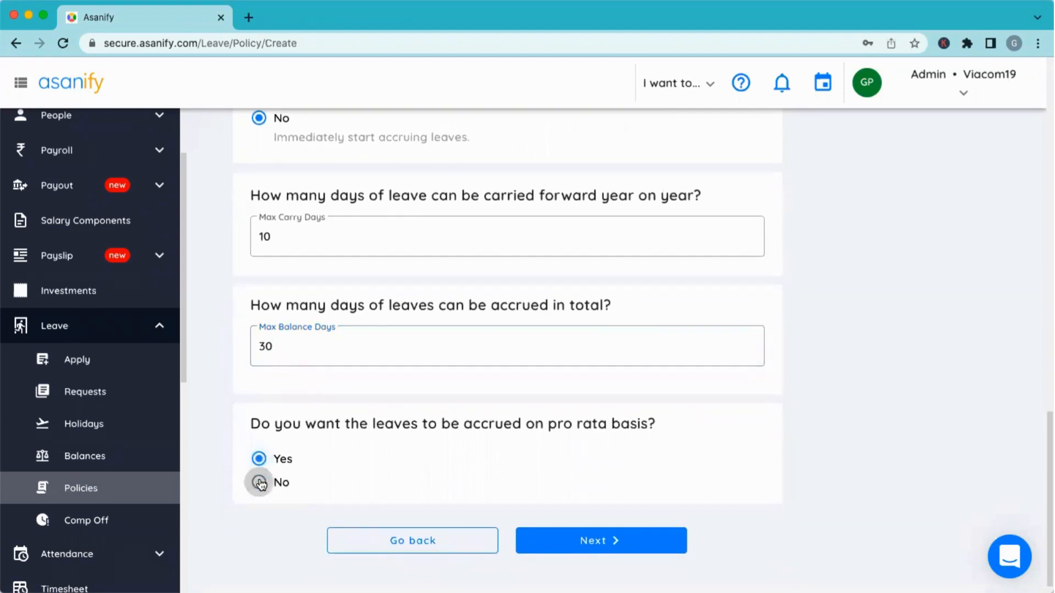
{"action": "left_click", "coordinate": [259, 481]}
{"action": "left_click", "coordinate": [260, 461]}
Go back to the first accrual rule and change the accrual type to daily
{"action": "scroll", "coordinate": [226, 363], "scroll_direction": "up", "scroll_amount": 3}
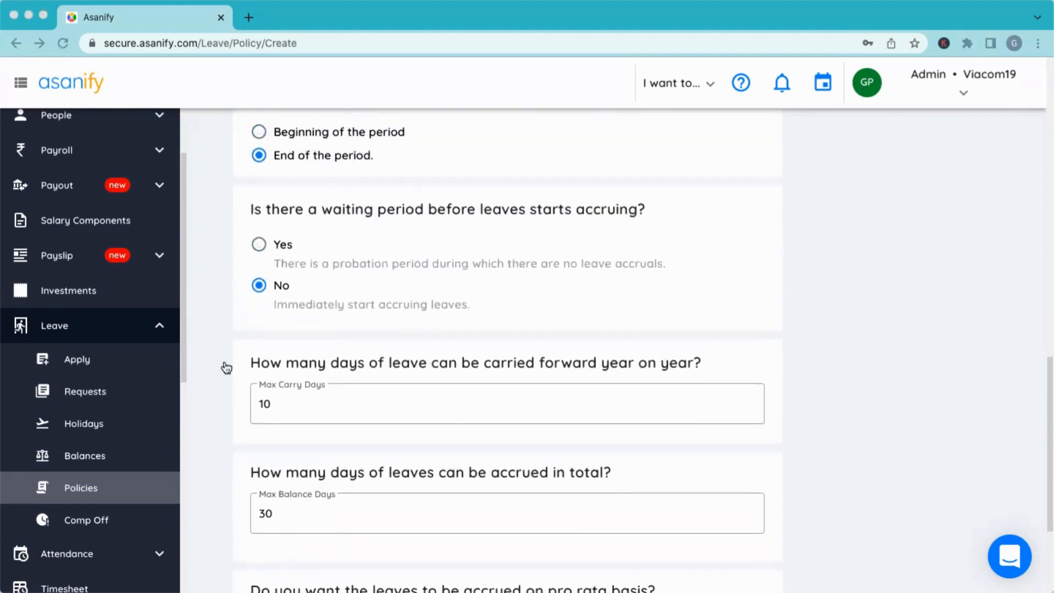
{"action": "left_click", "coordinate": [225, 362]}
{"action": "scroll", "coordinate": [230, 340], "scroll_direction": "up", "scroll_amount": 8}
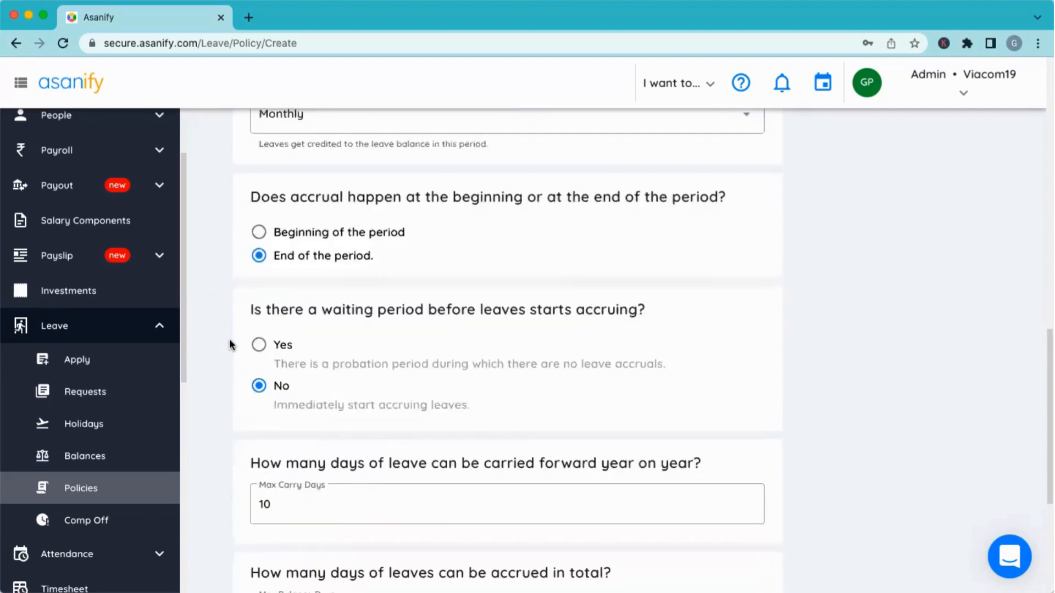
{"action": "scroll", "coordinate": [229, 340], "scroll_direction": "up", "scroll_amount": 8}
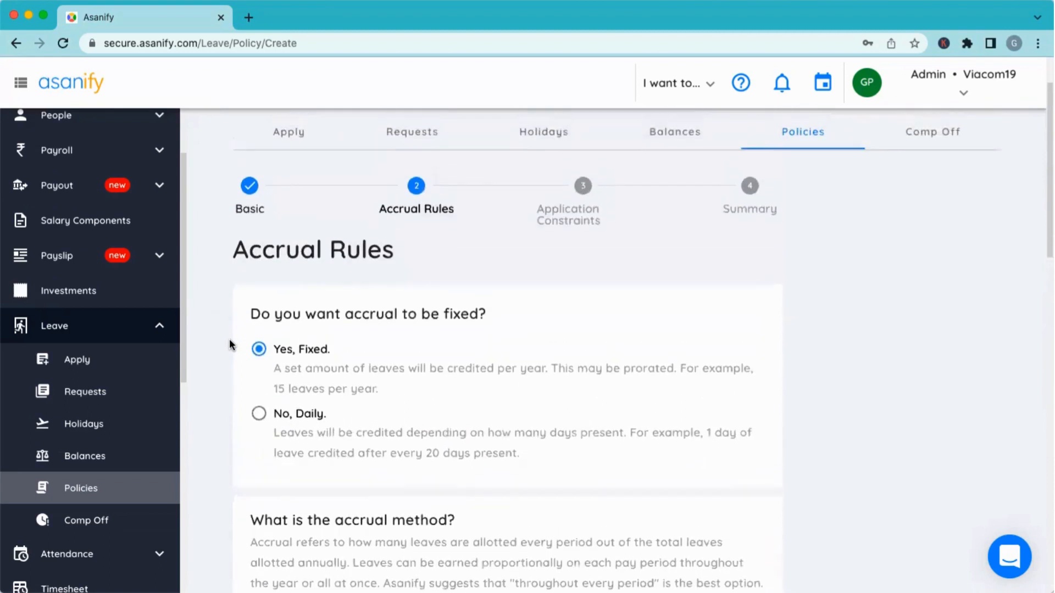
{"action": "scroll", "coordinate": [230, 344], "scroll_direction": "down", "scroll_amount": 2}
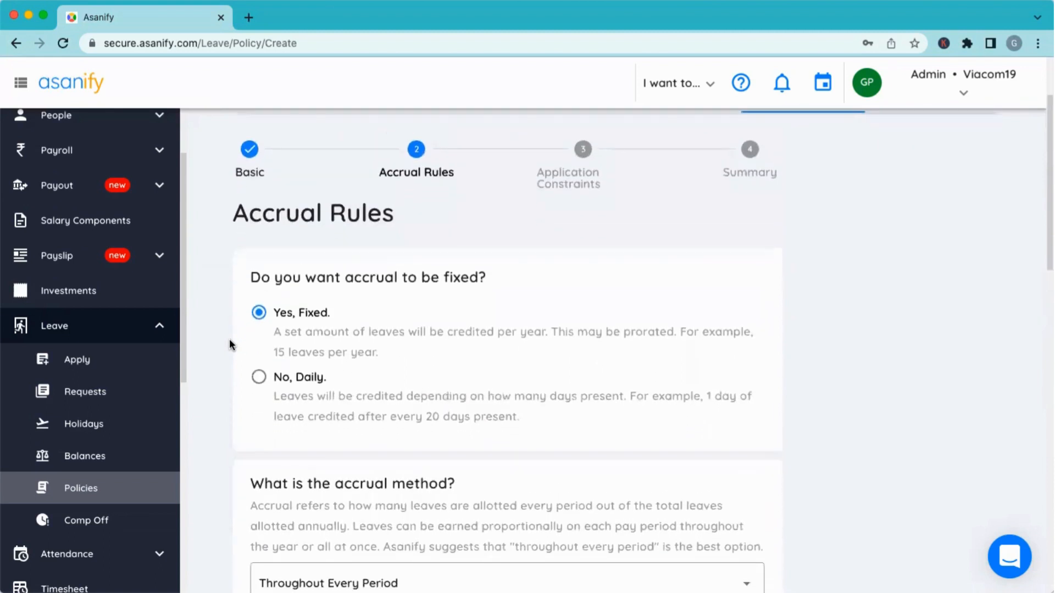
{"action": "scroll", "coordinate": [229, 339], "scroll_direction": "down", "scroll_amount": 1}
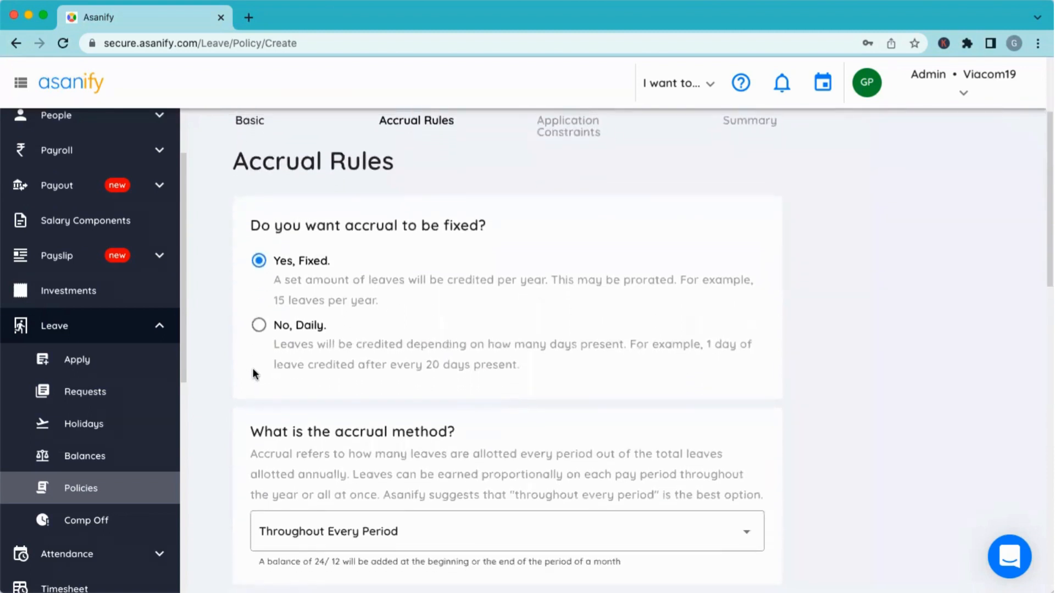
{"action": "left_click", "coordinate": [259, 261]}
{"action": "scroll", "coordinate": [312, 403], "scroll_direction": "down", "scroll_amount": 5}
{"action": "scroll", "coordinate": [313, 404], "scroll_direction": "up", "scroll_amount": 6}
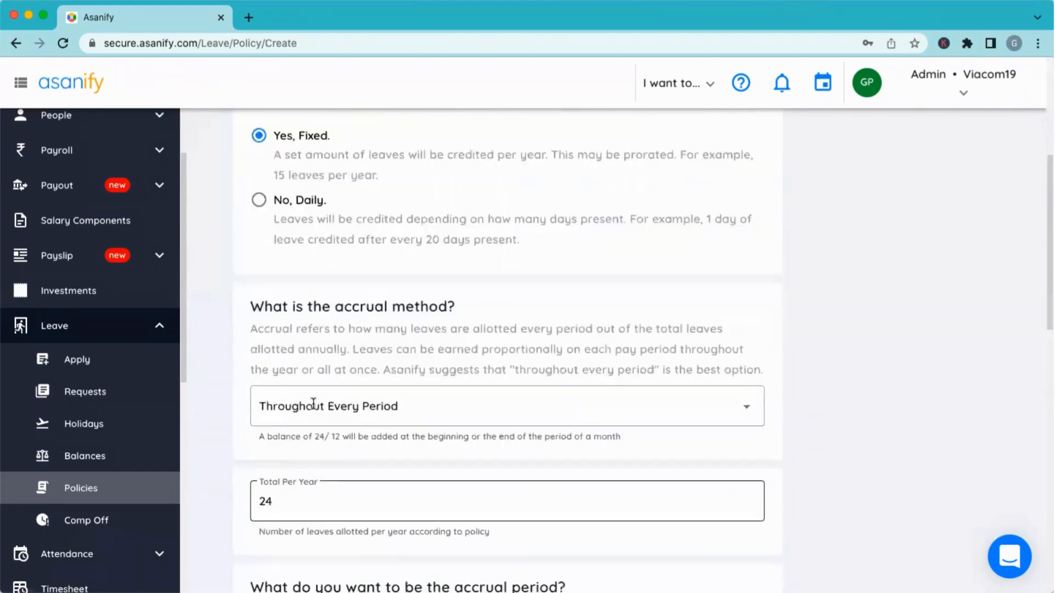
{"action": "left_click", "coordinate": [260, 311]}
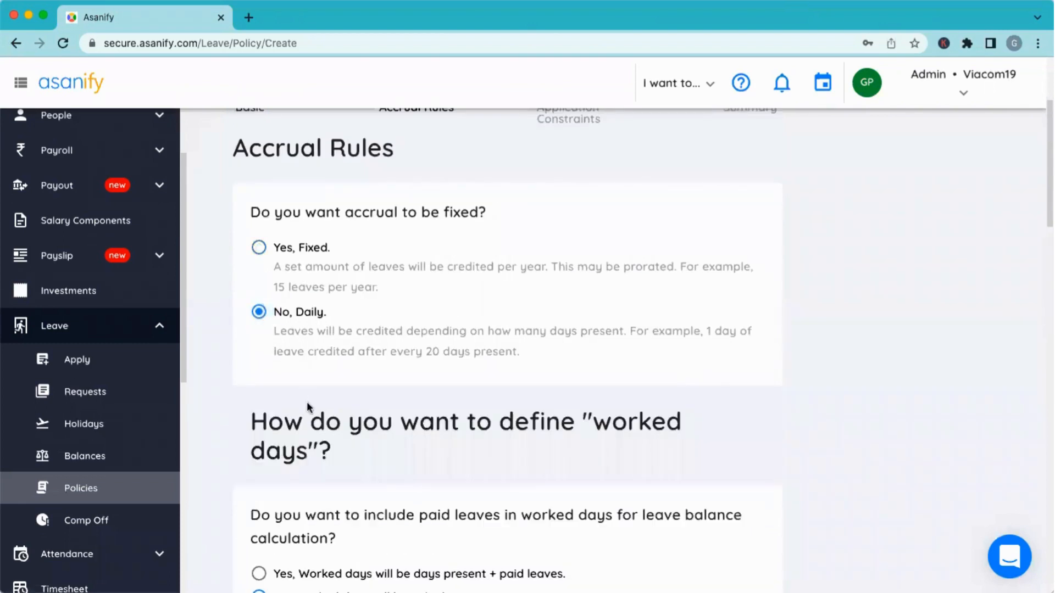
Include paid leaves in the worked days and set the rate to 1 leave earned per 7 days
{"action": "scroll", "coordinate": [306, 401], "scroll_direction": "down", "scroll_amount": 1}
{"action": "scroll", "coordinate": [307, 401], "scroll_direction": "down", "scroll_amount": 2}
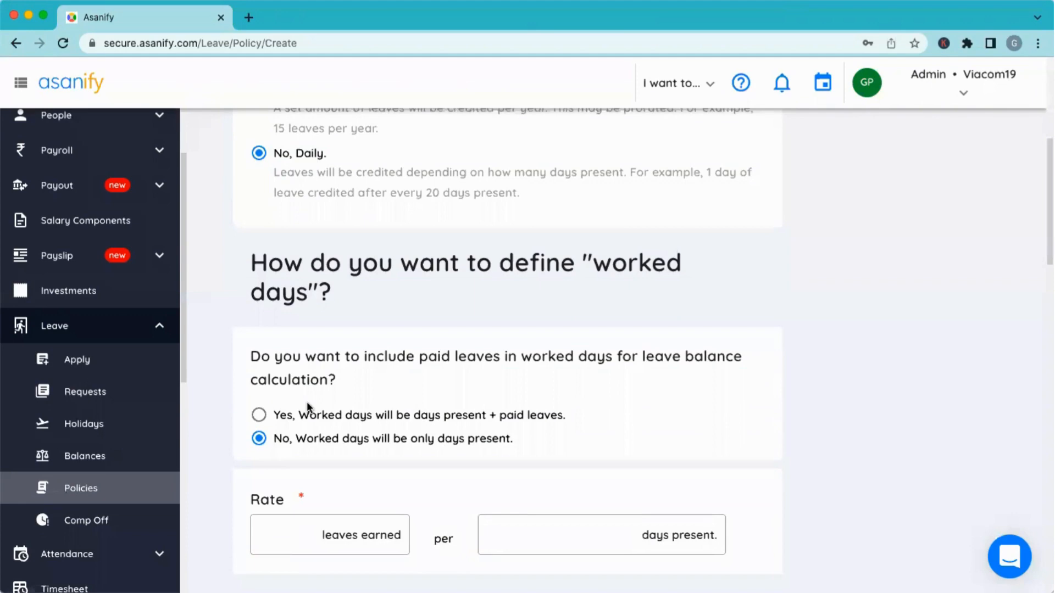
{"action": "scroll", "coordinate": [308, 405], "scroll_direction": "down", "scroll_amount": 1}
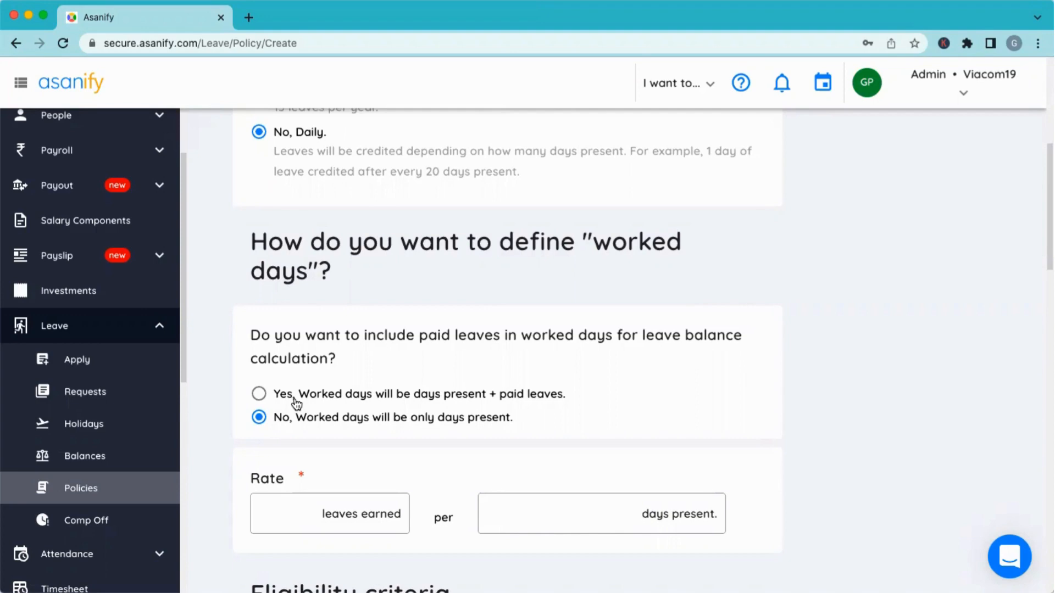
{"action": "scroll", "coordinate": [291, 410], "scroll_direction": "down", "scroll_amount": 1}
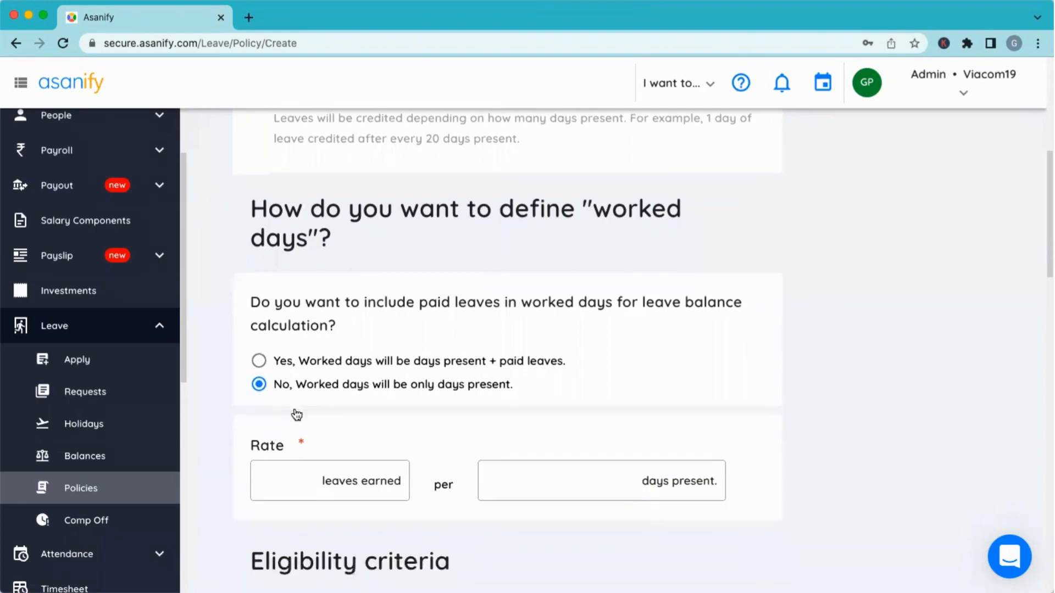
{"action": "left_click", "coordinate": [259, 360]}
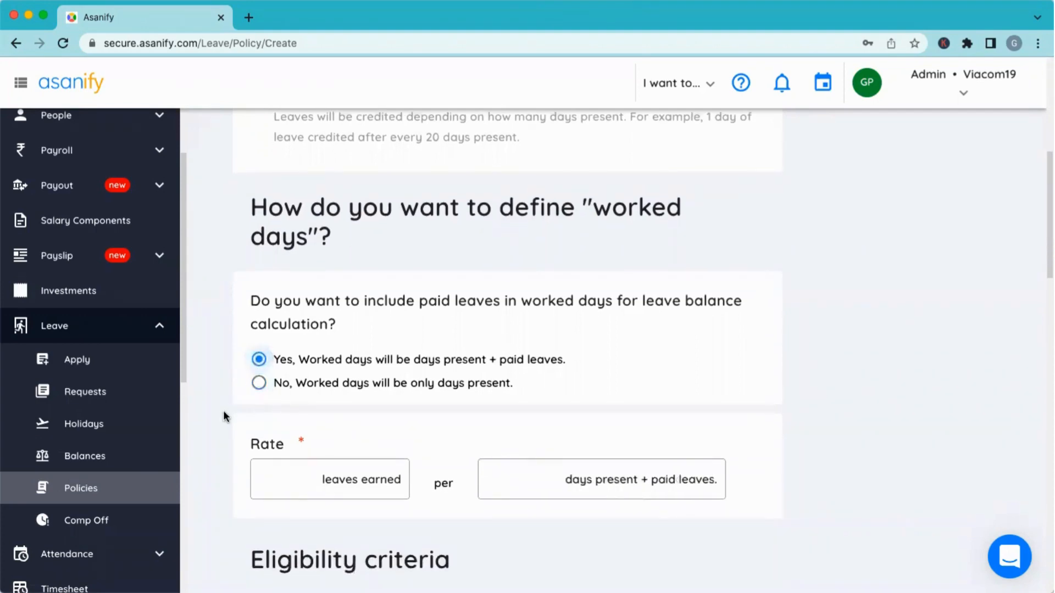
{"action": "scroll", "coordinate": [223, 410], "scroll_direction": "down", "scroll_amount": 1}
{"action": "left_click", "coordinate": [280, 466]}
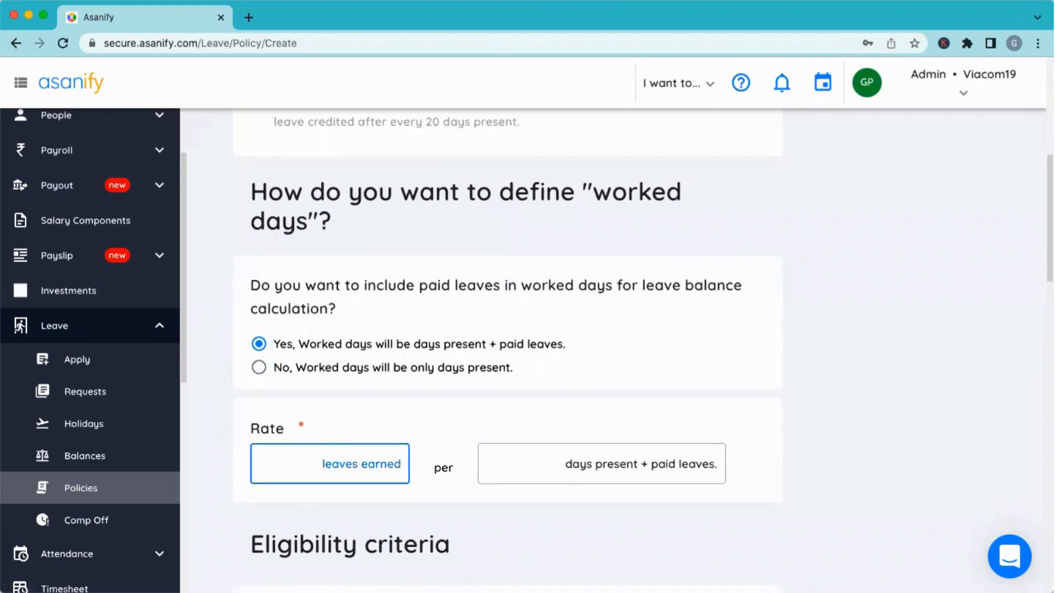
{"action": "type", "text": "1"}
{"action": "left_click", "coordinate": [499, 460]}
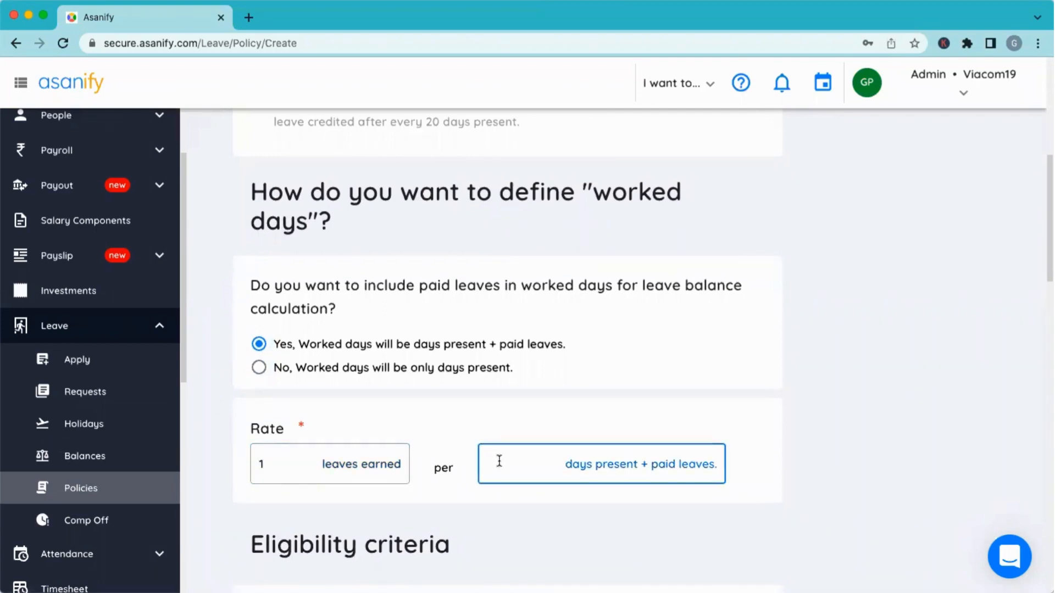
{"action": "type", "text": "7"}
Count only days present as worked days, and review the eligibility criteria, accrual timing and half-day rounding options
{"action": "left_click", "coordinate": [260, 369]}
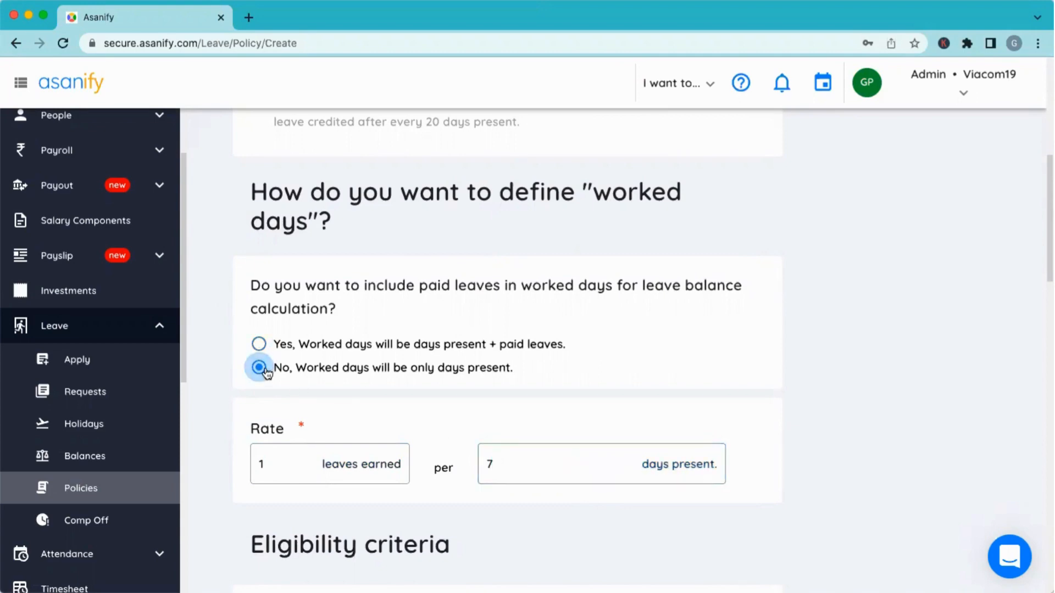
{"action": "scroll", "coordinate": [325, 418], "scroll_direction": "down", "scroll_amount": 4}
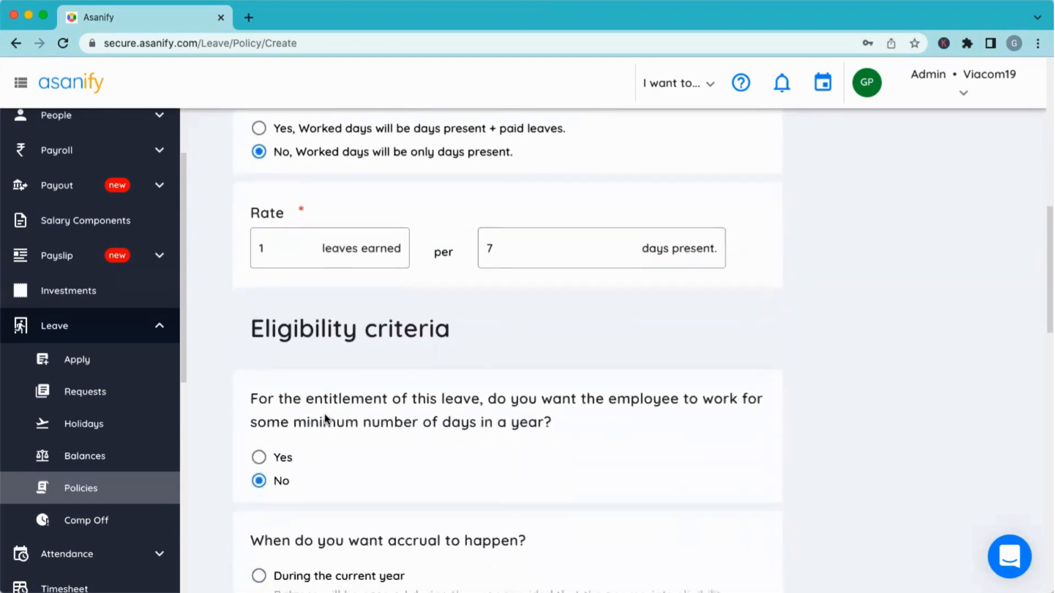
{"action": "scroll", "coordinate": [325, 419], "scroll_direction": "down", "scroll_amount": 2}
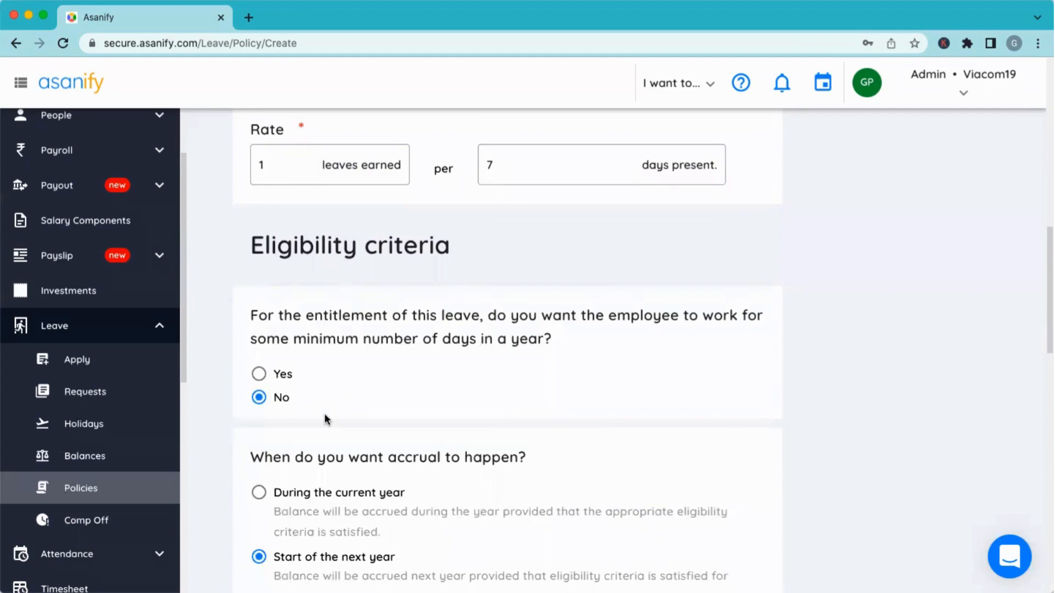
{"action": "scroll", "coordinate": [325, 417], "scroll_direction": "down", "scroll_amount": 1}
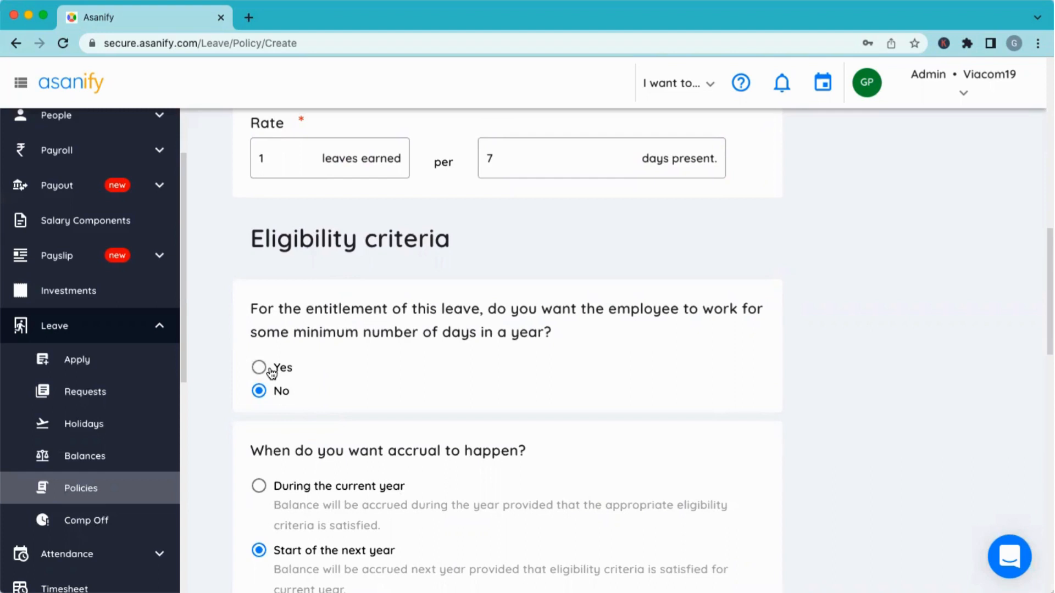
{"action": "scroll", "coordinate": [271, 372], "scroll_direction": "down", "scroll_amount": 5}
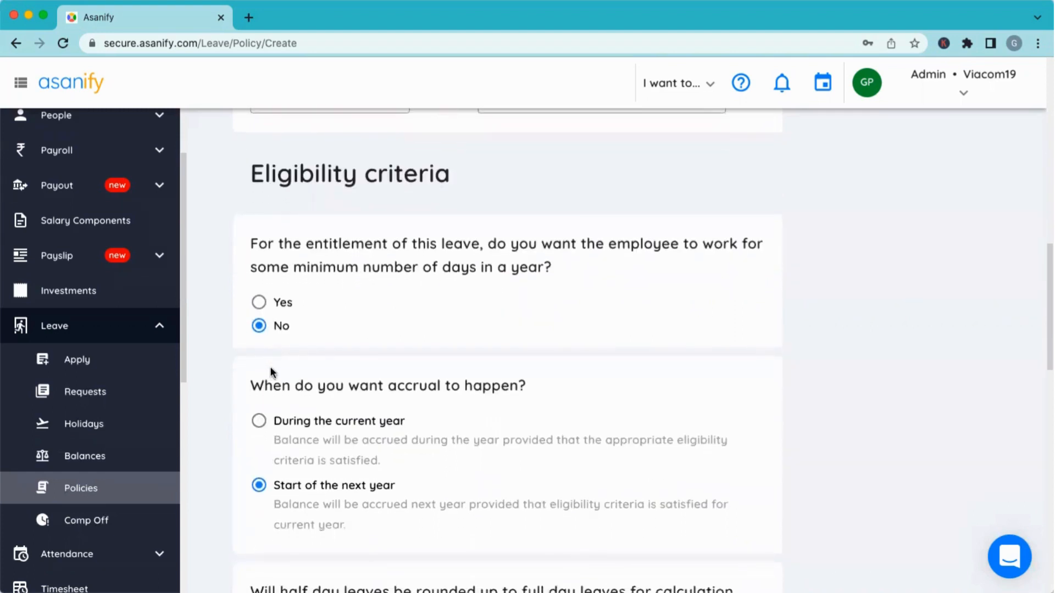
{"action": "scroll", "coordinate": [270, 367], "scroll_direction": "down", "scroll_amount": 4}
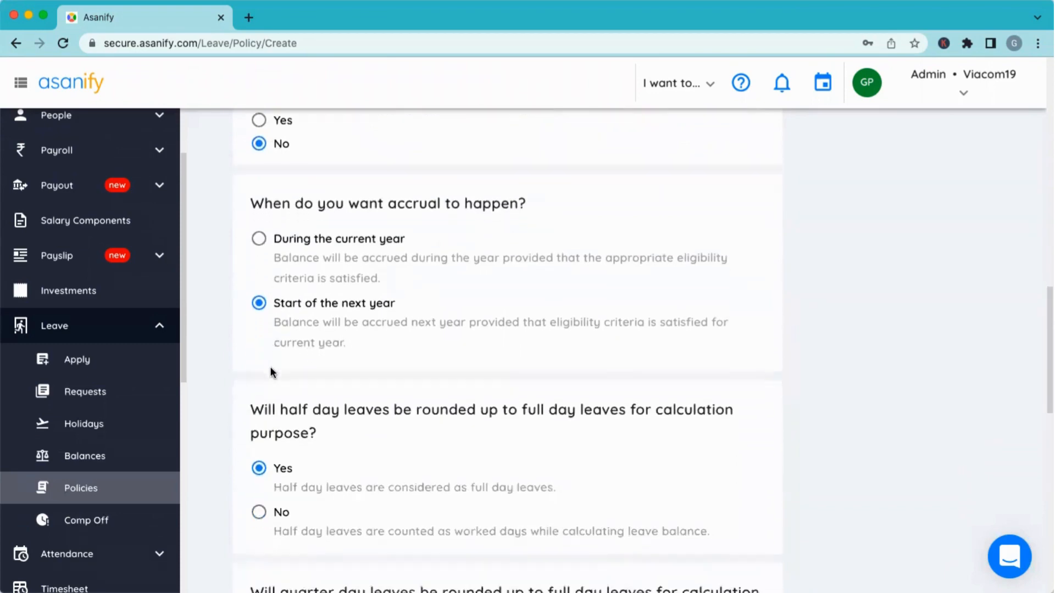
{"action": "scroll", "coordinate": [270, 367], "scroll_direction": "up", "scroll_amount": 3}
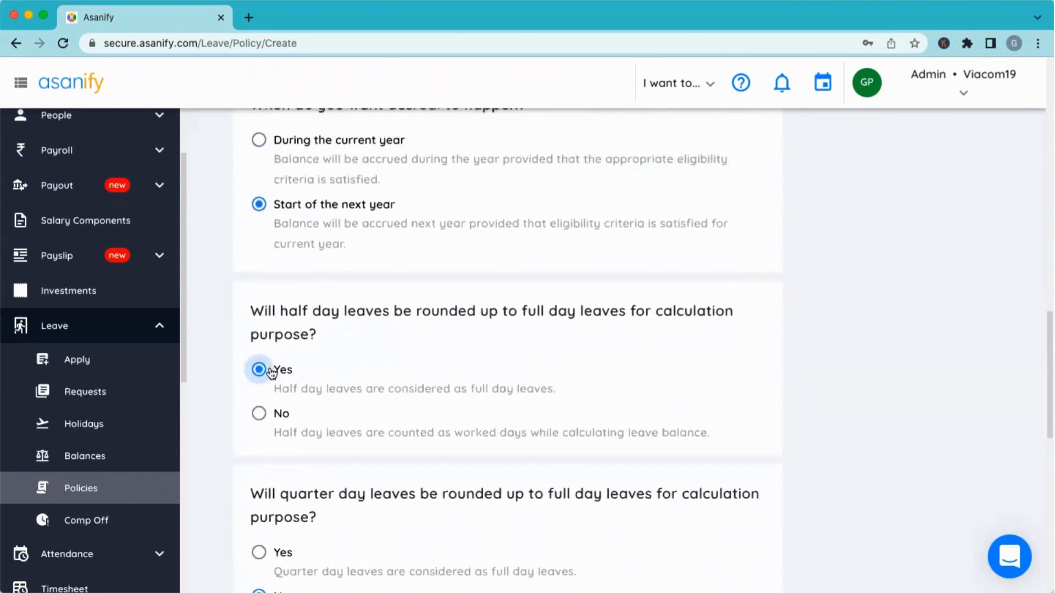
Set the accrual type back to fixed and continue to the application constraints
{"action": "scroll", "coordinate": [271, 372], "scroll_direction": "up", "scroll_amount": 15}
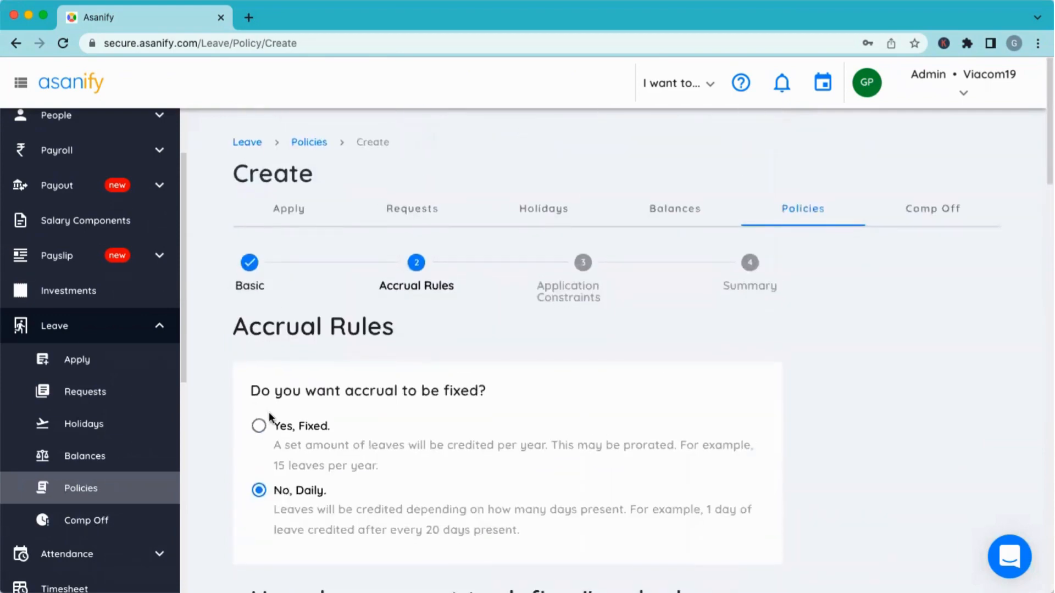
{"action": "left_click", "coordinate": [259, 427]}
{"action": "scroll", "coordinate": [459, 387], "scroll_direction": "down", "scroll_amount": 4}
{"action": "scroll", "coordinate": [461, 383], "scroll_direction": "down", "scroll_amount": 10}
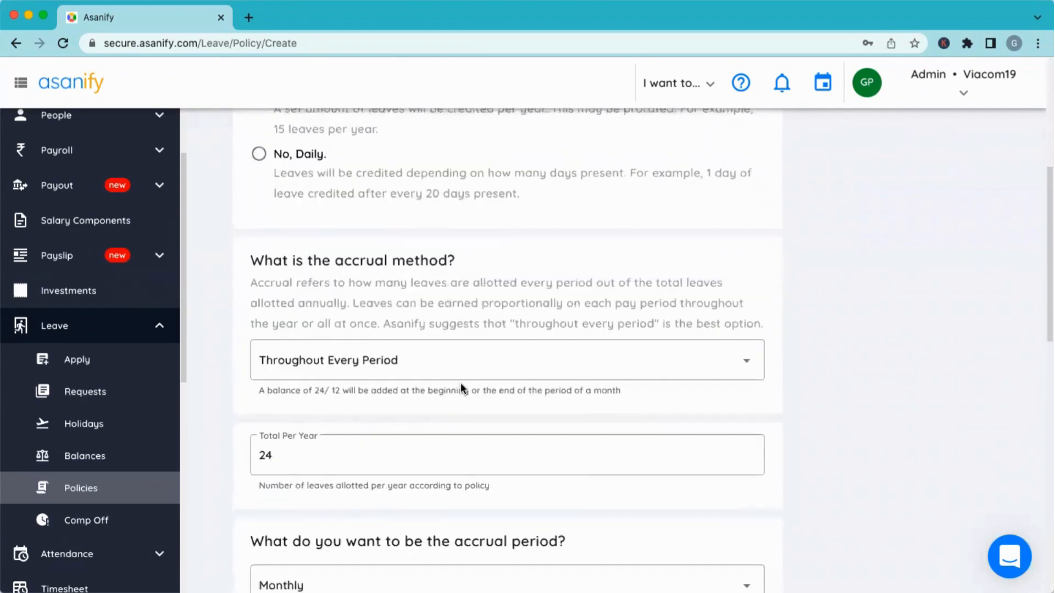
{"action": "scroll", "coordinate": [460, 383], "scroll_direction": "down", "scroll_amount": 5}
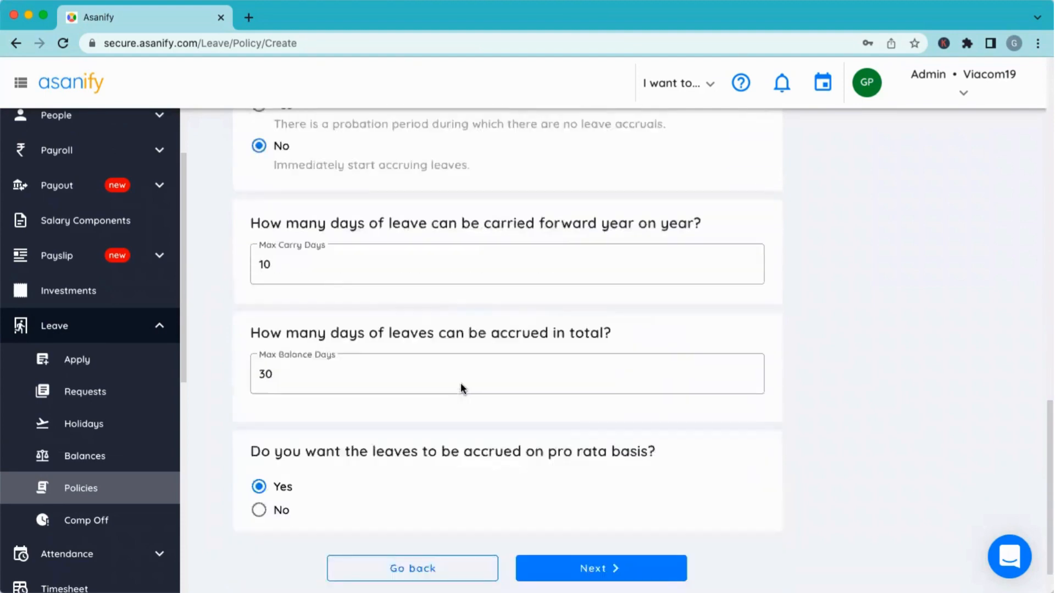
{"action": "left_click", "coordinate": [562, 523]}
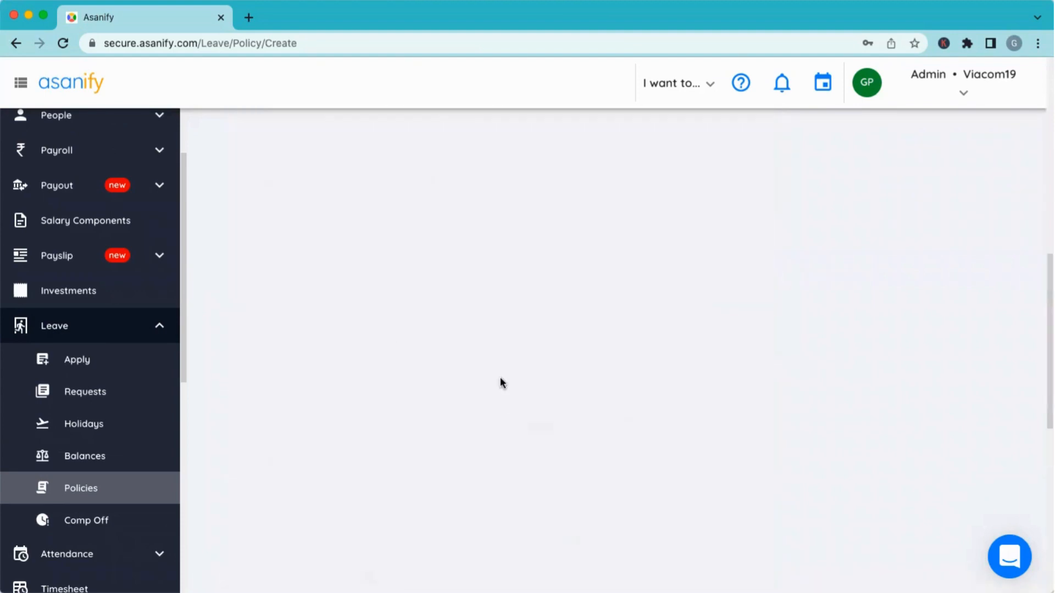
Require employees to give advance notice before applying for this leave
{"action": "scroll", "coordinate": [482, 440], "scroll_direction": "down", "scroll_amount": 1}
{"action": "scroll", "coordinate": [482, 442], "scroll_direction": "down", "scroll_amount": 1}
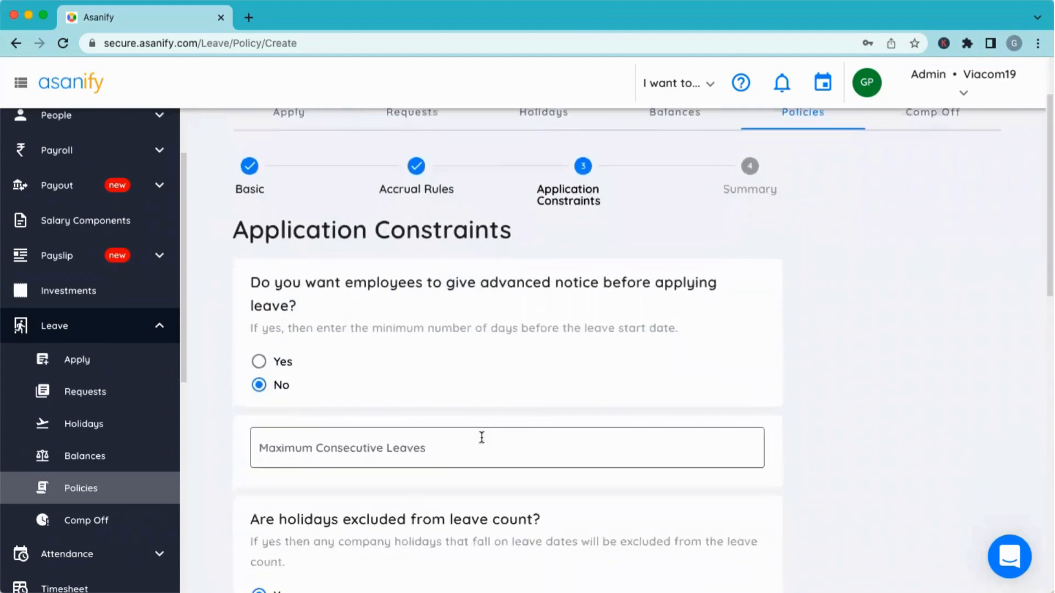
{"action": "left_click", "coordinate": [272, 361]}
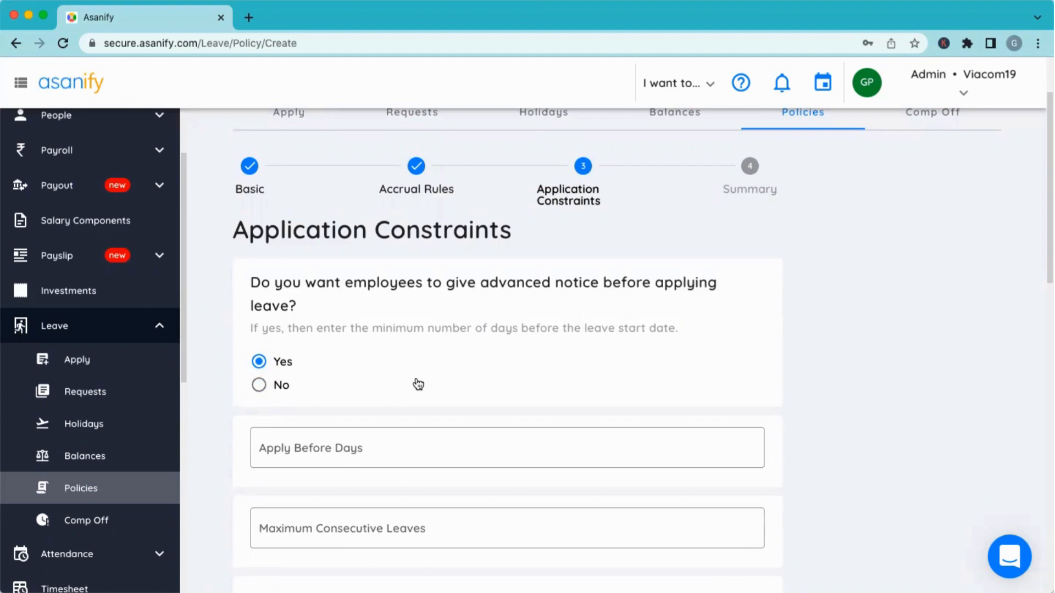
Toggle the advance notice option off and back on, and set the minimum days to apply before the leave to 3
{"action": "left_click", "coordinate": [258, 386]}
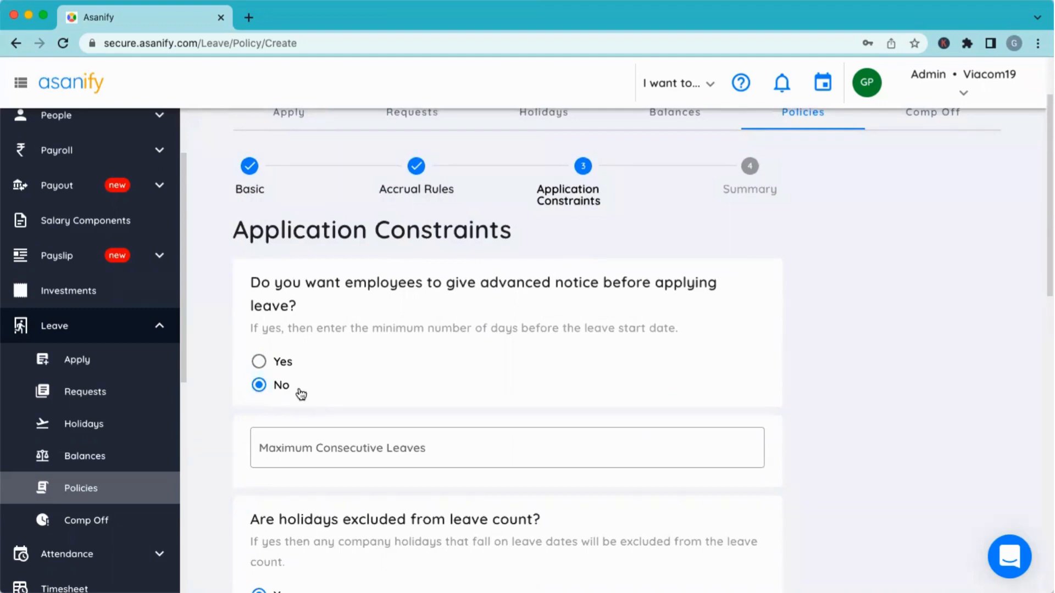
{"action": "left_click", "coordinate": [260, 363]}
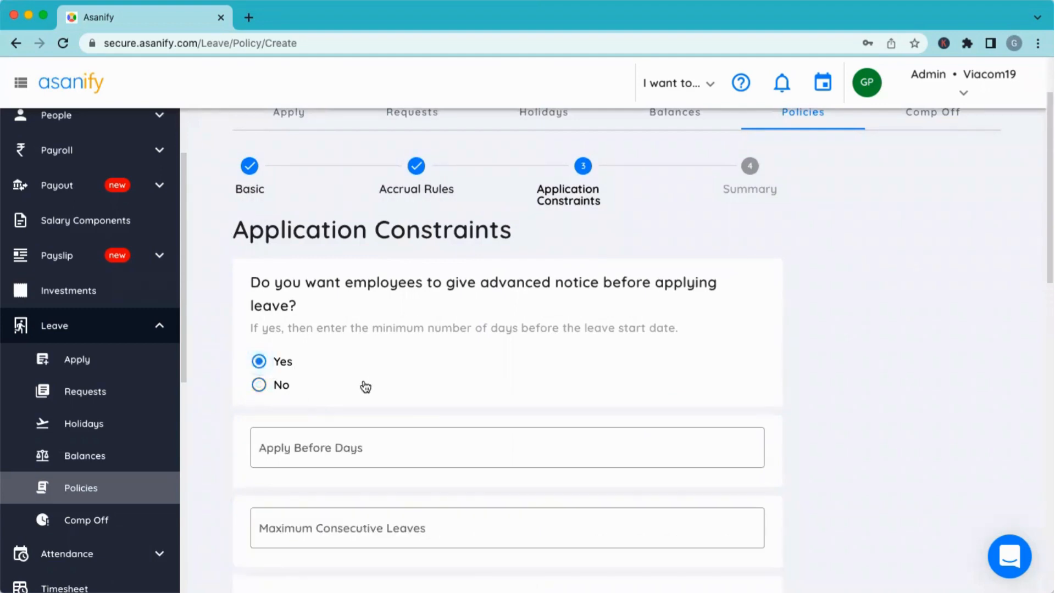
{"action": "scroll", "coordinate": [365, 387], "scroll_direction": "down", "scroll_amount": 2}
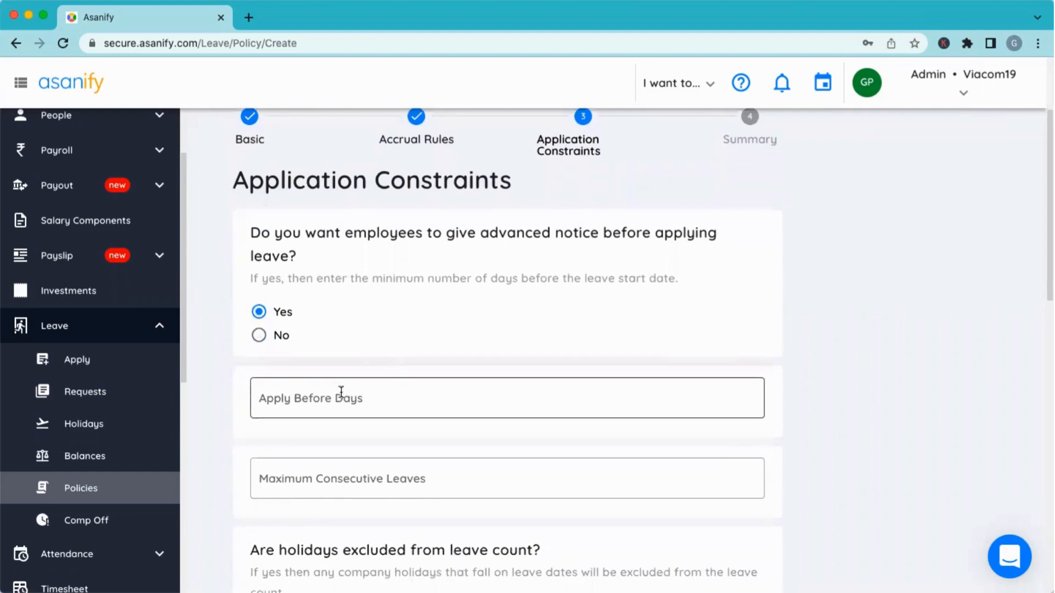
{"action": "left_click", "coordinate": [341, 392]}
{"action": "type", "text": "3"}
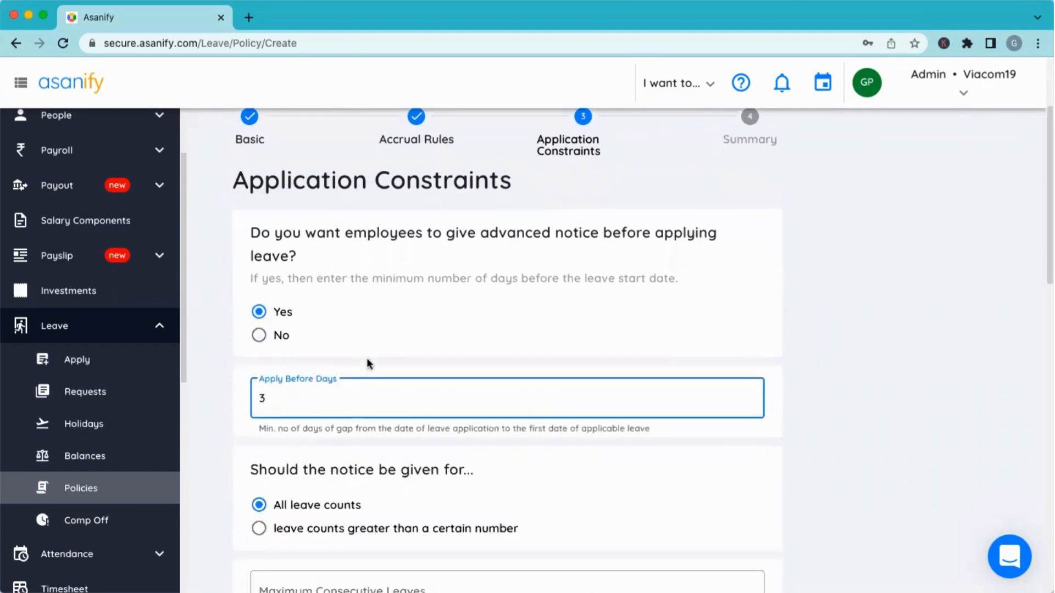
Set the apply-before days to 1 and require notice only when the leave count is greater than 3
{"action": "scroll", "coordinate": [367, 357], "scroll_direction": "down", "scroll_amount": 1}
{"action": "scroll", "coordinate": [367, 357], "scroll_direction": "down", "scroll_amount": 2}
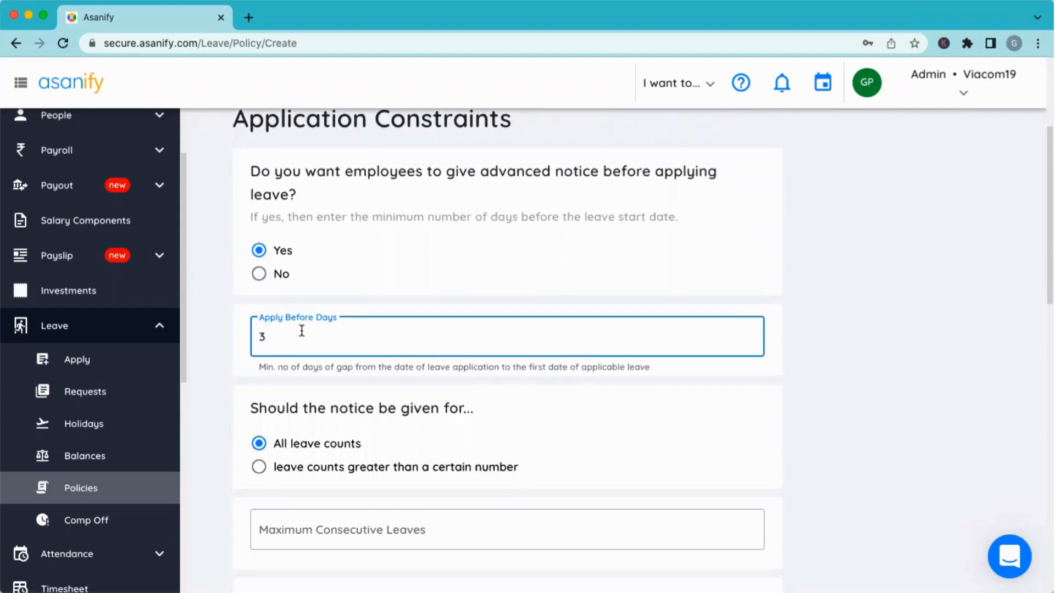
{"action": "scroll", "coordinate": [297, 333], "scroll_direction": "down", "scroll_amount": 2}
{"action": "left_click", "coordinate": [301, 334]}
{"action": "left_click", "coordinate": [259, 417]}
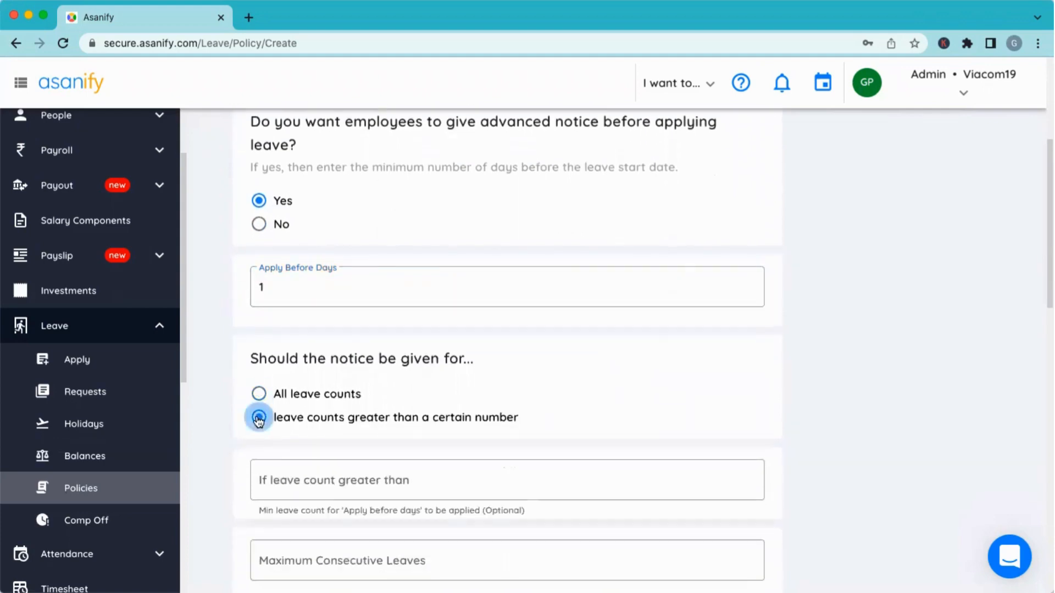
{"action": "left_click", "coordinate": [275, 480]}
{"action": "type", "text": "3"}
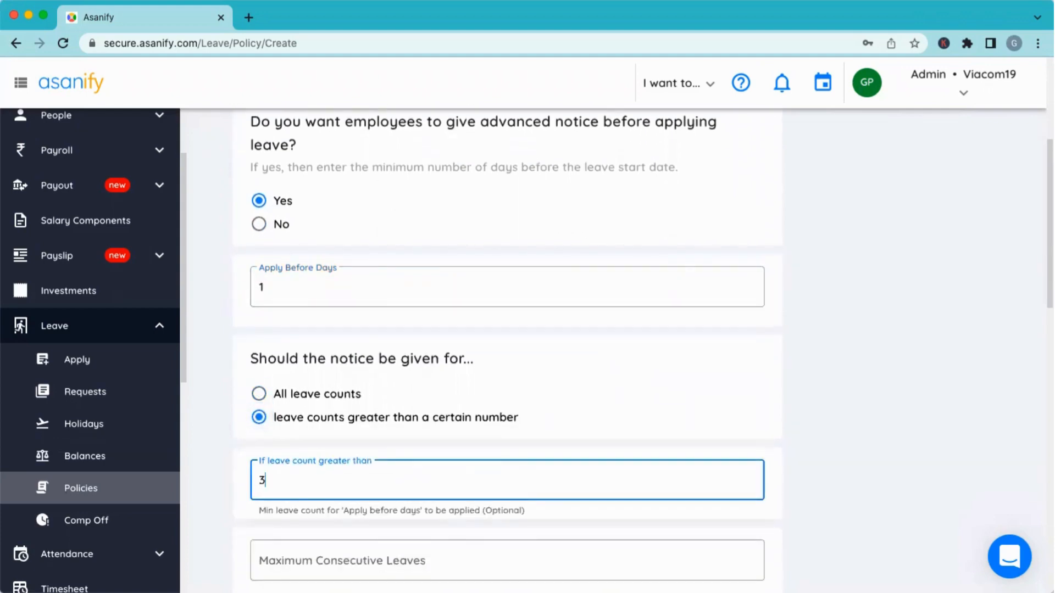
Set the apply-before days for the advance notice to 3
{"action": "left_click", "coordinate": [280, 289]}
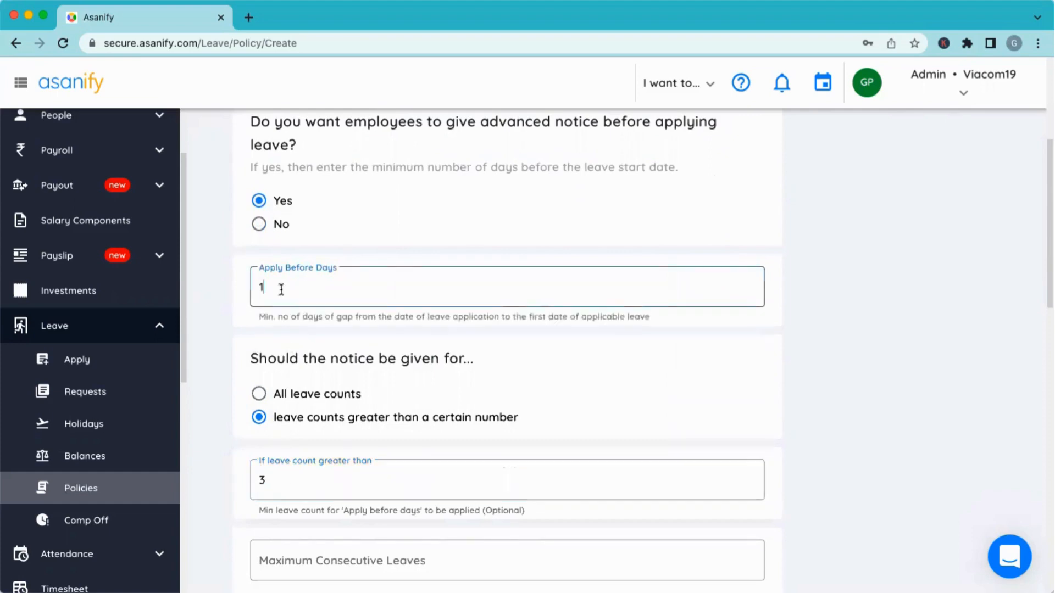
{"action": "key", "text": "BackSpace"}
{"action": "type", "text": "2"}
{"action": "key", "text": "BackSpace"}
{"action": "type", "text": "3"}
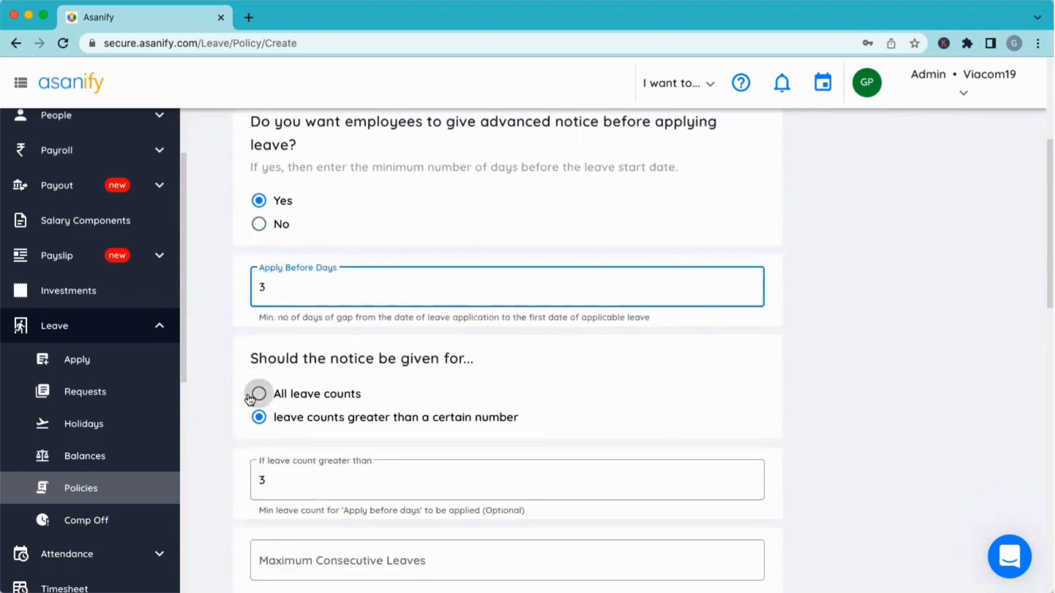
Turn off the requirement for employees to give advance notice before applying for this leave
{"action": "scroll", "coordinate": [230, 439], "scroll_direction": "down", "scroll_amount": 1}
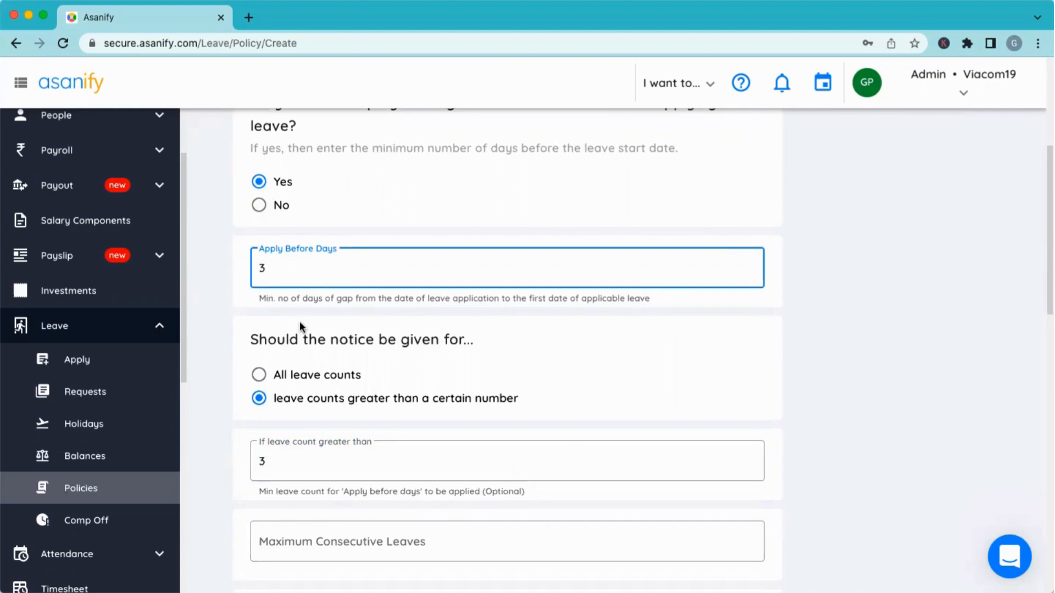
{"action": "scroll", "coordinate": [301, 326], "scroll_direction": "up", "scroll_amount": 3}
{"action": "scroll", "coordinate": [300, 327], "scroll_direction": "up", "scroll_amount": 2}
{"action": "scroll", "coordinate": [302, 460], "scroll_direction": "down", "scroll_amount": 1}
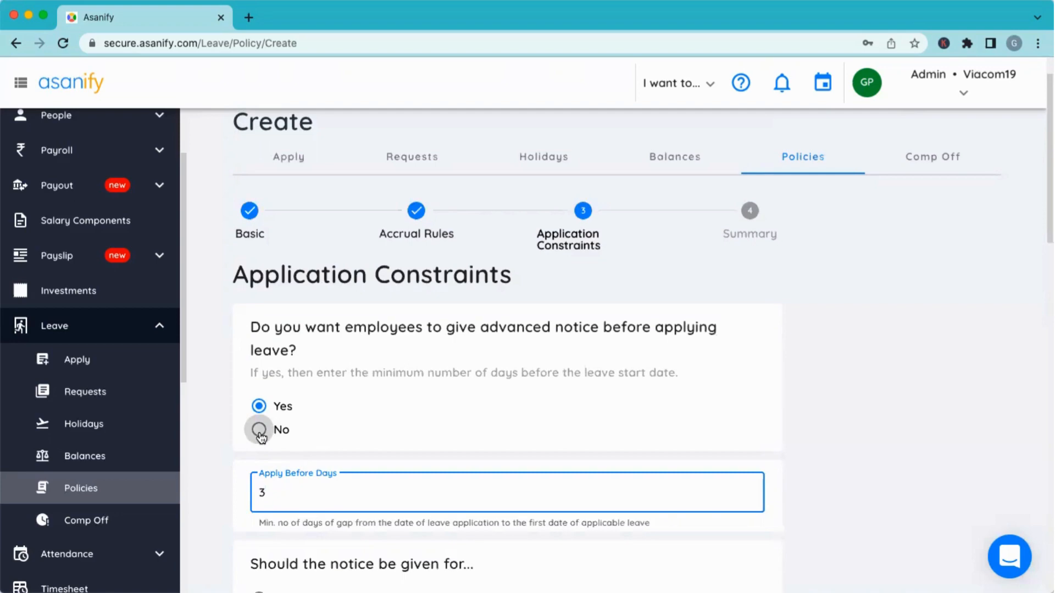
{"action": "scroll", "coordinate": [260, 436], "scroll_direction": "down", "scroll_amount": 1}
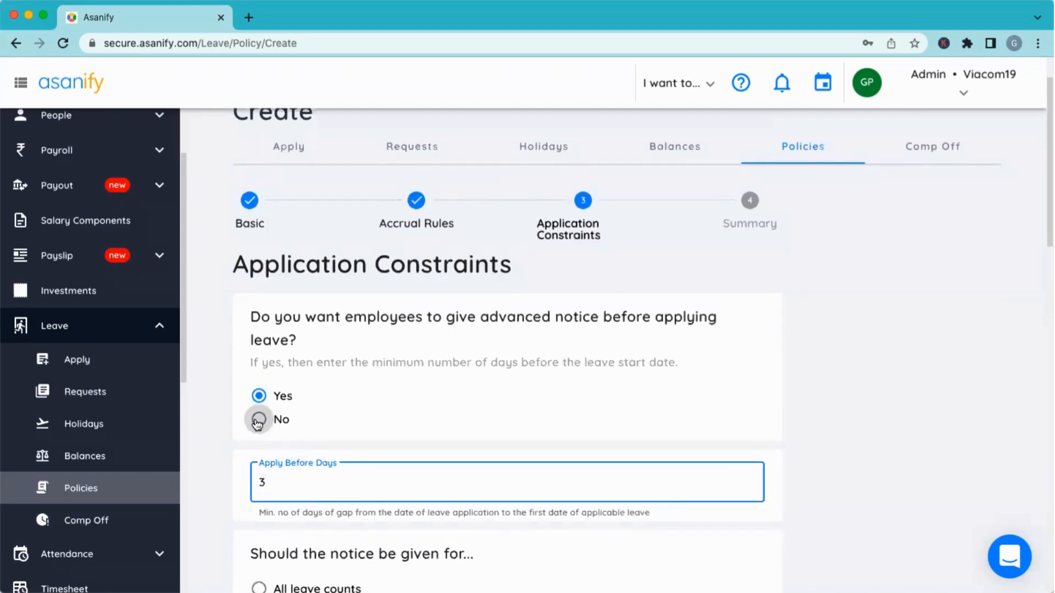
{"action": "left_click", "coordinate": [262, 421]}
Set both the holiday and the weekend exclusion from the leave count to No
{"action": "scroll", "coordinate": [443, 432], "scroll_direction": "down", "scroll_amount": 3}
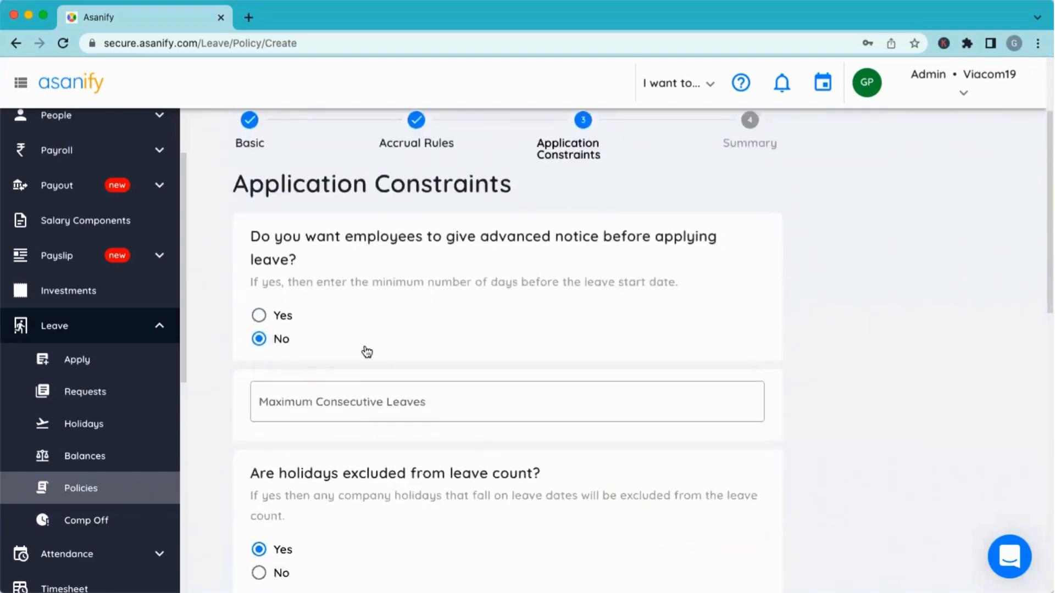
{"action": "scroll", "coordinate": [367, 352], "scroll_direction": "down", "scroll_amount": 4}
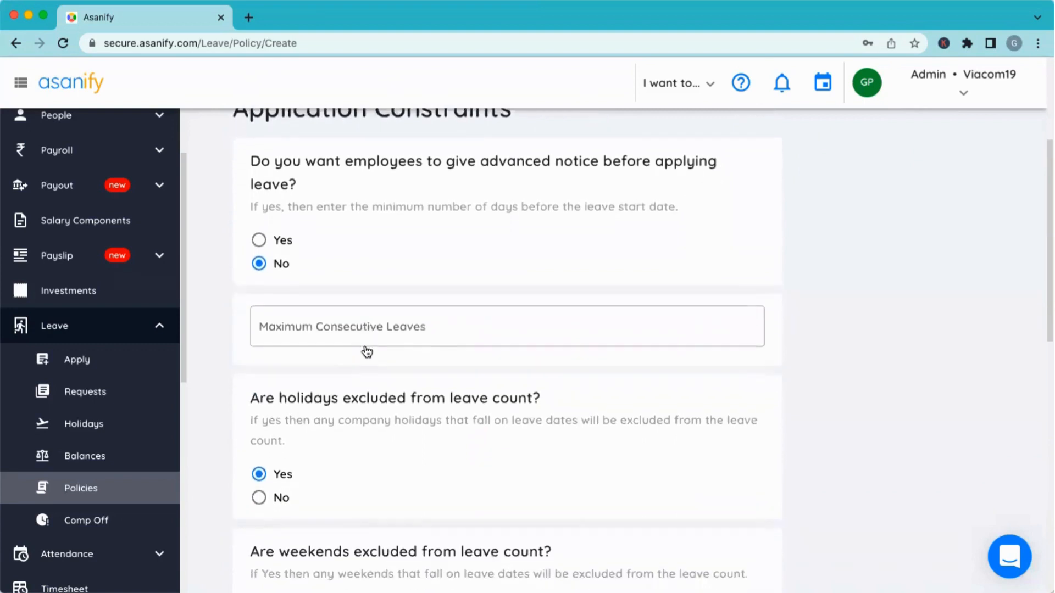
{"action": "scroll", "coordinate": [367, 352], "scroll_direction": "down", "scroll_amount": 4}
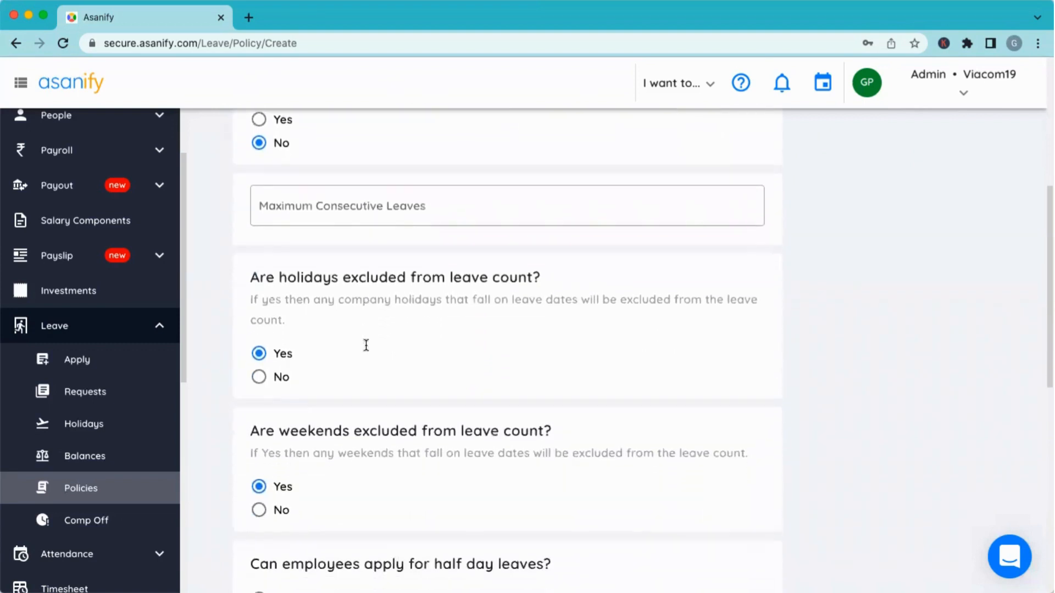
{"action": "scroll", "coordinate": [366, 346], "scroll_direction": "up", "scroll_amount": 1}
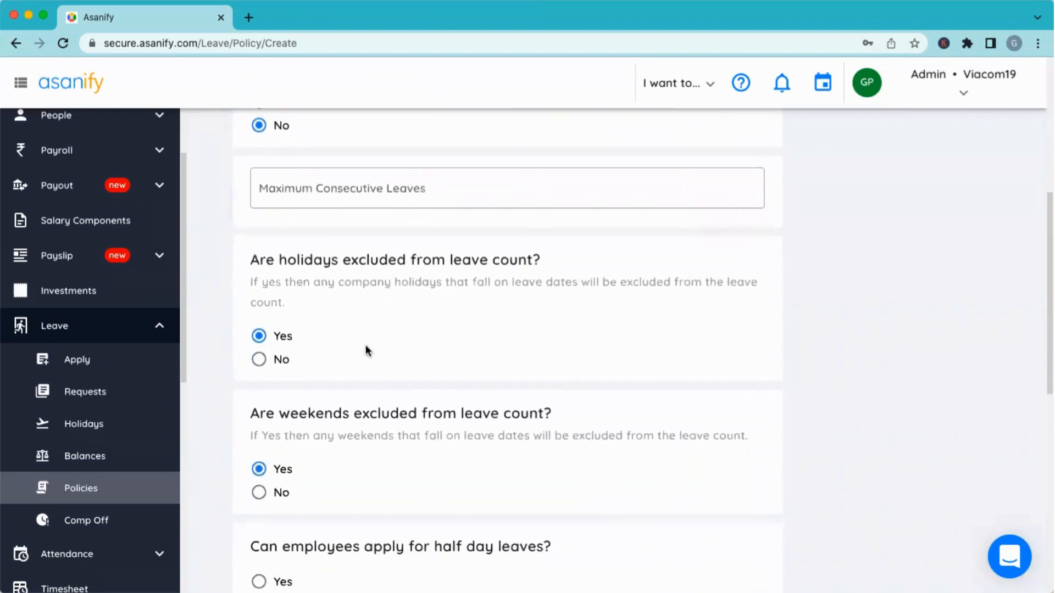
{"action": "scroll", "coordinate": [366, 346], "scroll_direction": "down", "scroll_amount": 2}
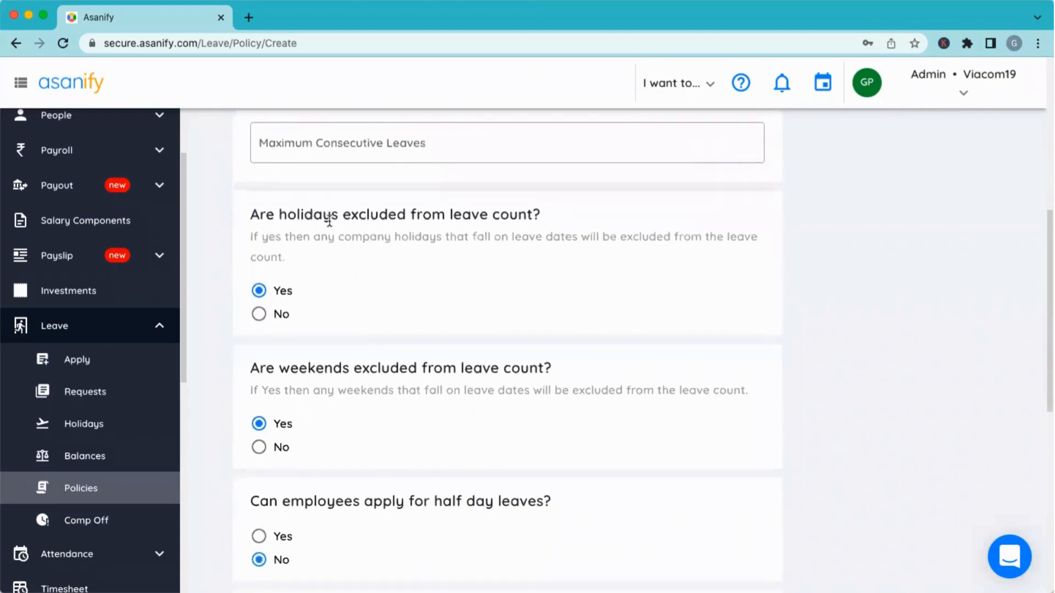
{"action": "scroll", "coordinate": [336, 268], "scroll_direction": "down", "scroll_amount": 1}
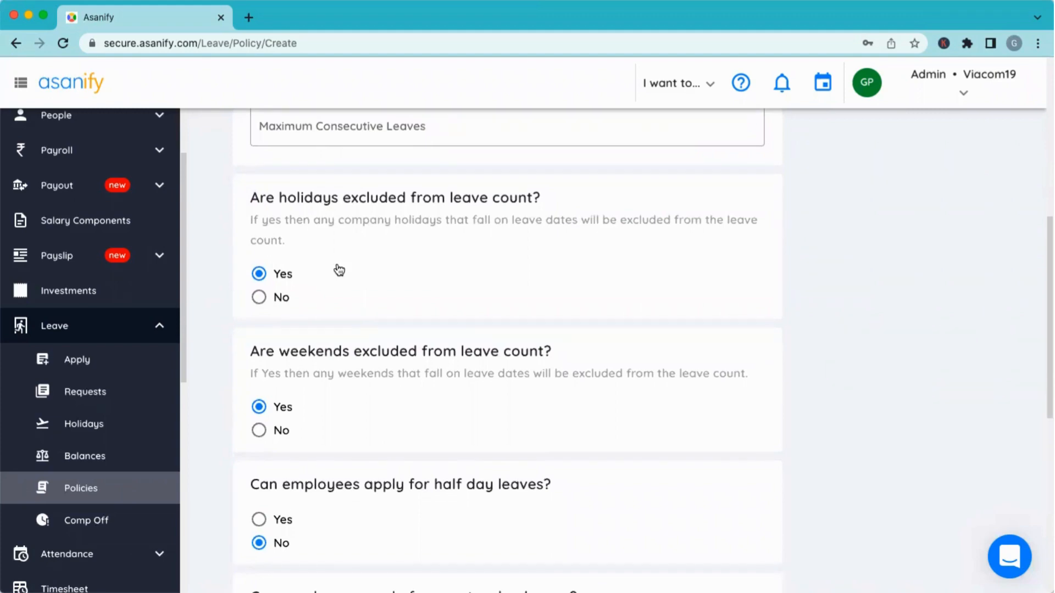
{"action": "left_click", "coordinate": [263, 280]}
{"action": "scroll", "coordinate": [365, 302], "scroll_direction": "down", "scroll_amount": 1}
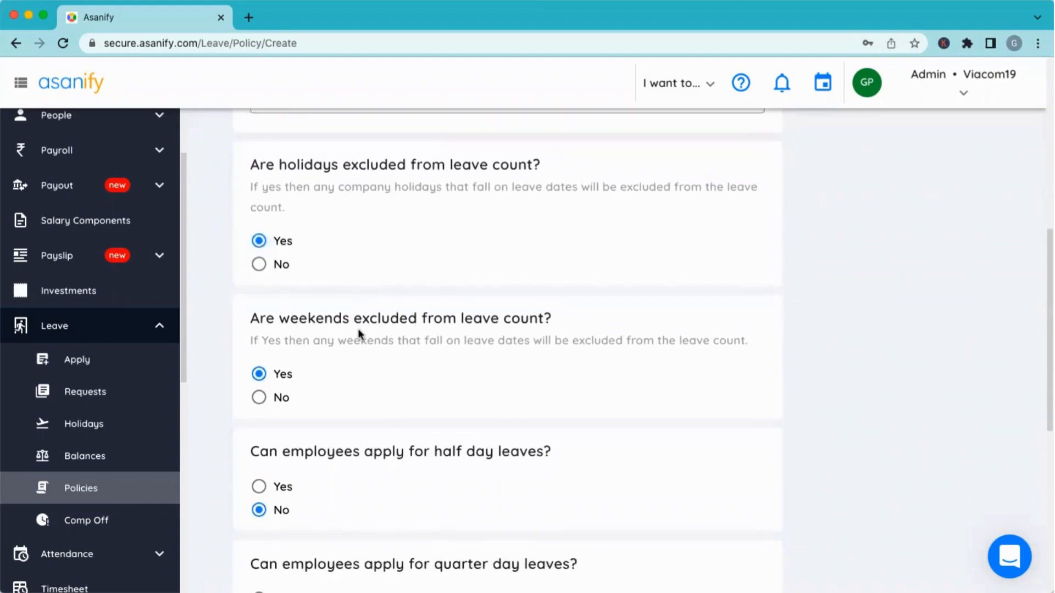
{"action": "left_click", "coordinate": [258, 267]}
{"action": "left_click", "coordinate": [267, 406]}
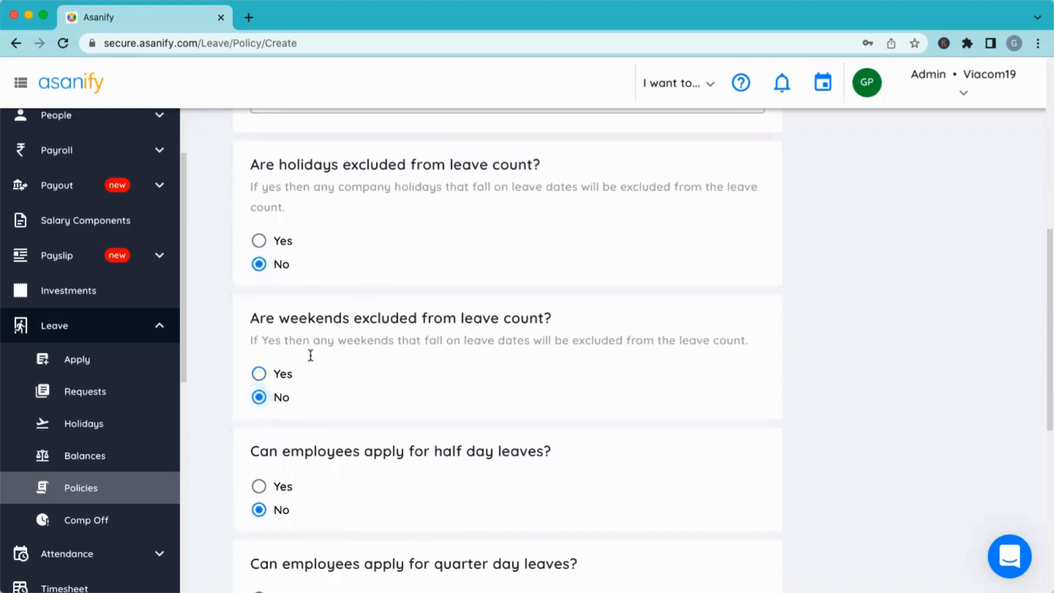
Allow a negative leave balance for this policy
{"action": "scroll", "coordinate": [360, 433], "scroll_direction": "down", "scroll_amount": 2}
{"action": "scroll", "coordinate": [324, 437], "scroll_direction": "down", "scroll_amount": 1}
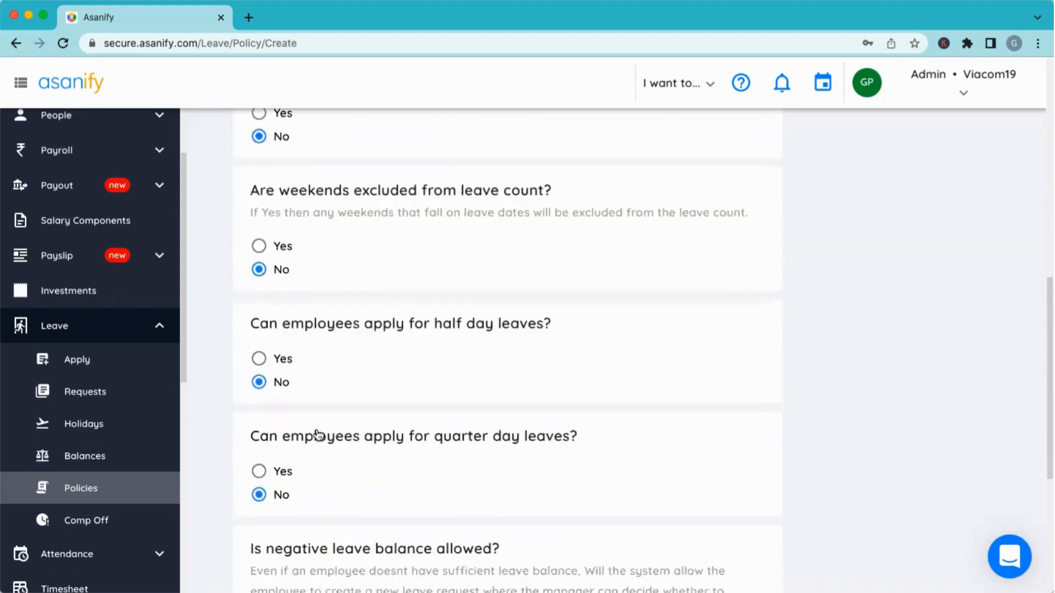
{"action": "scroll", "coordinate": [279, 367], "scroll_direction": "down", "scroll_amount": 3}
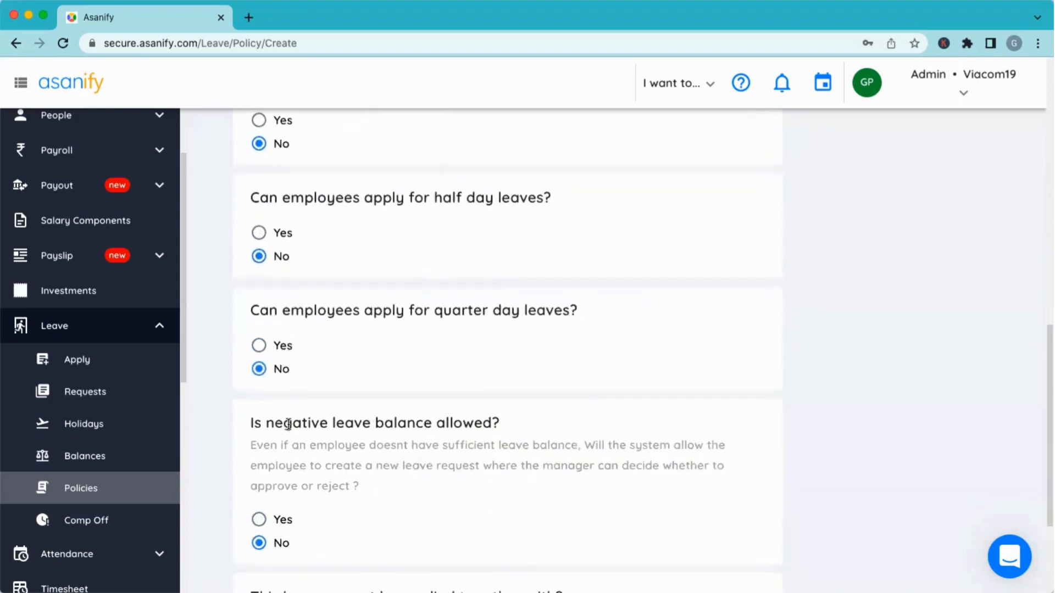
{"action": "scroll", "coordinate": [280, 357], "scroll_direction": "down", "scroll_amount": 2}
{"action": "left_click", "coordinate": [260, 447]}
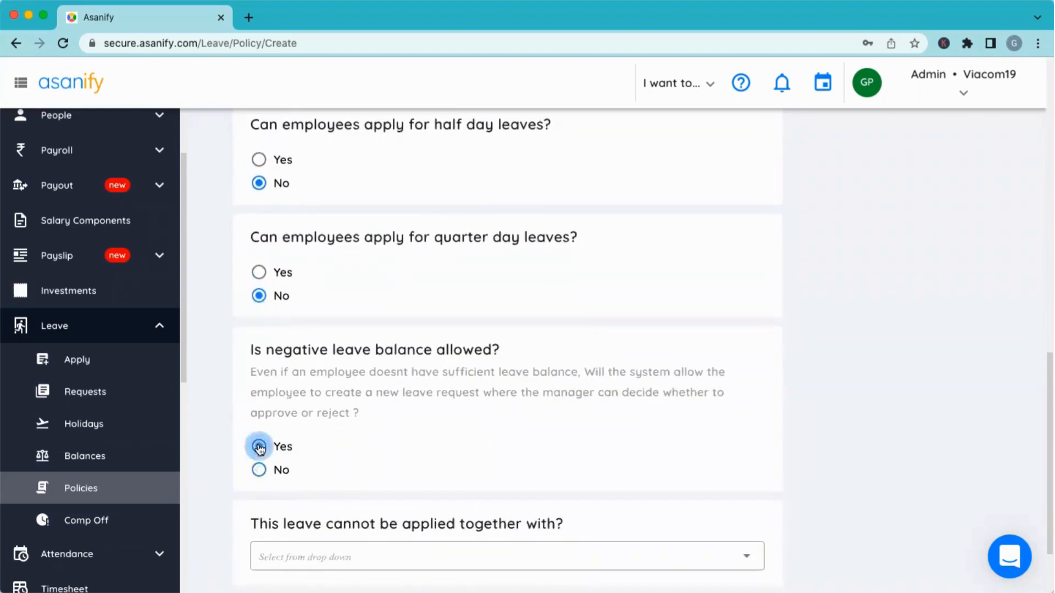
{"action": "left_click", "coordinate": [259, 469]}
{"action": "left_click", "coordinate": [260, 448]}
Block this leave from being applied together with Casual Leave, keeping only the first of the two Casual Leave policies
{"action": "scroll", "coordinate": [264, 450], "scroll_direction": "down", "scroll_amount": 3}
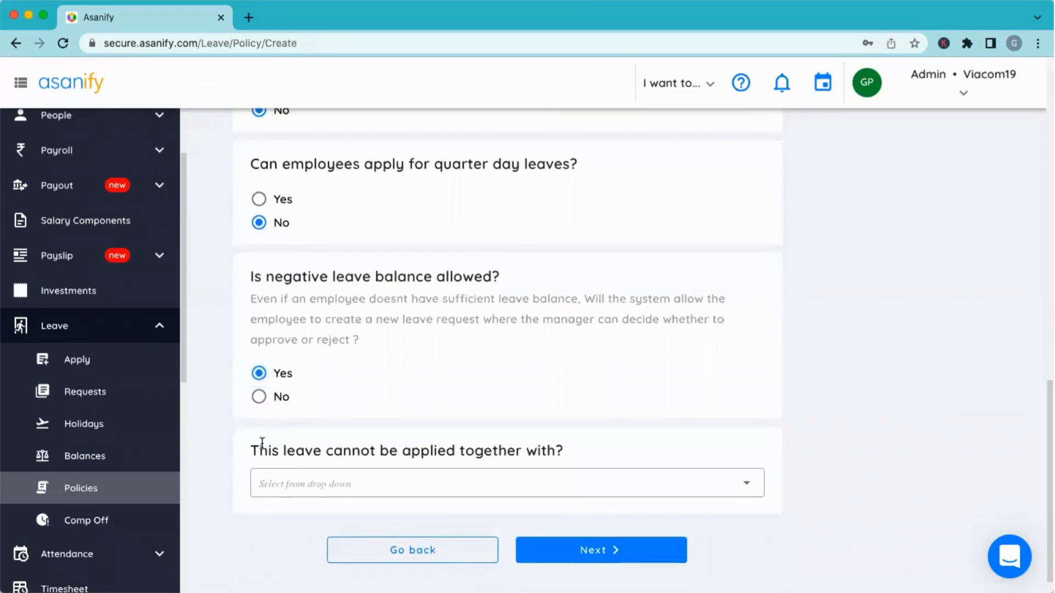
{"action": "scroll", "coordinate": [262, 442], "scroll_direction": "down", "scroll_amount": 1}
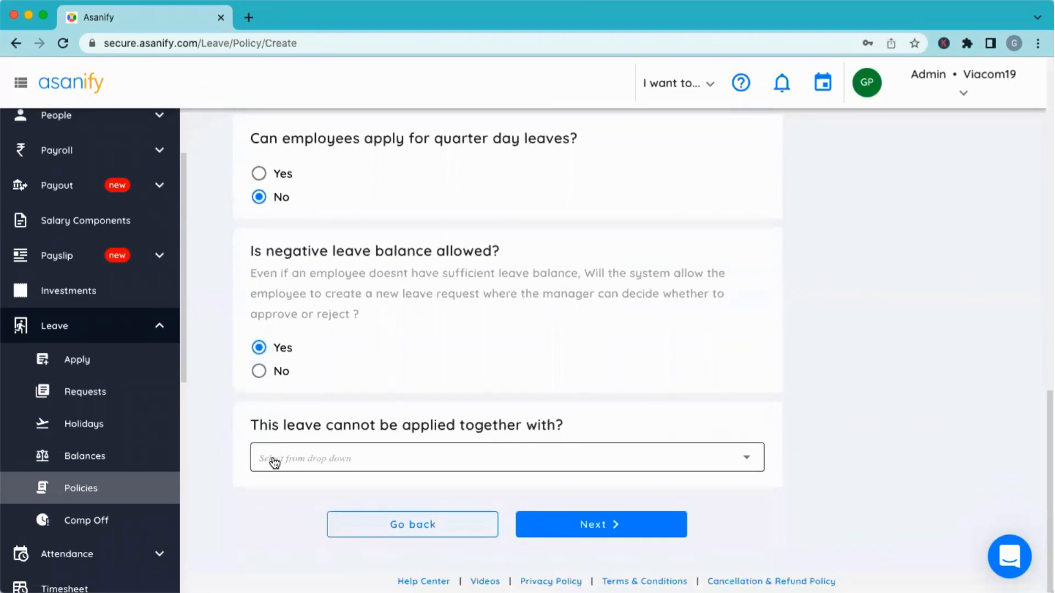
{"action": "left_click", "coordinate": [279, 464]}
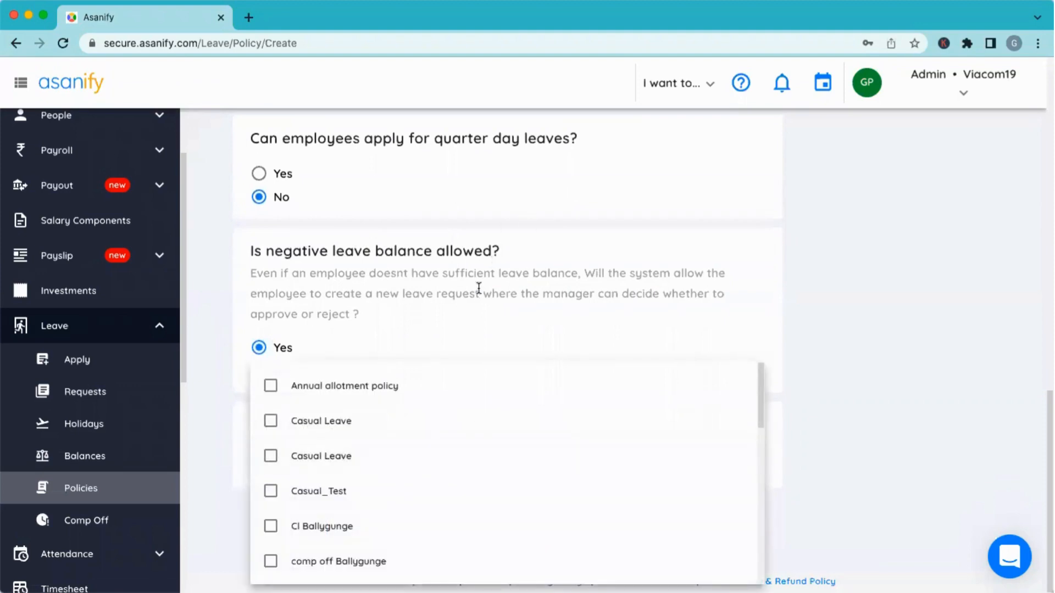
{"action": "left_click", "coordinate": [280, 422]}
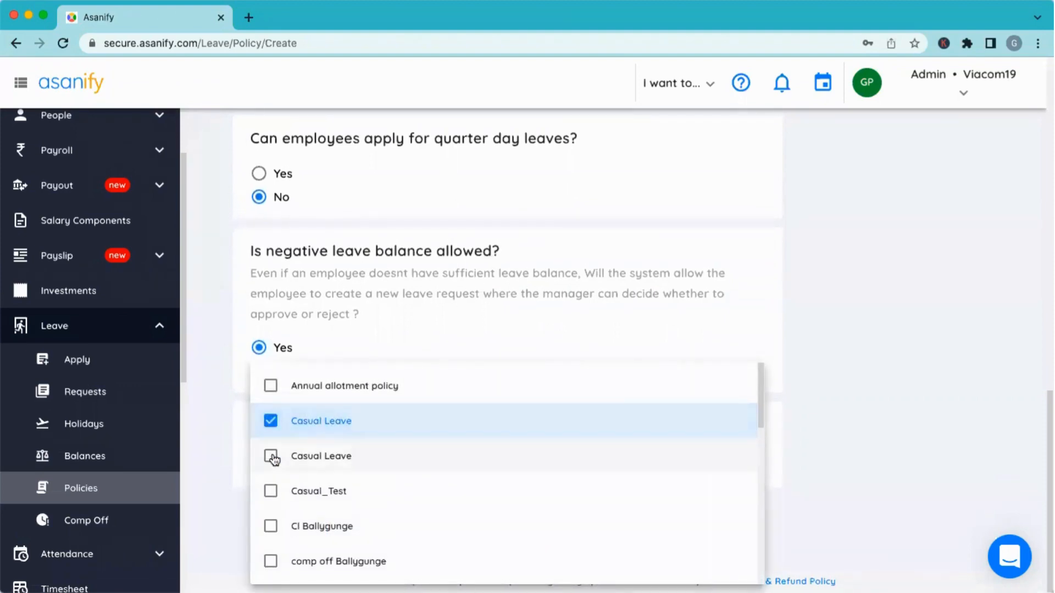
{"action": "left_click", "coordinate": [273, 455]}
{"action": "left_click", "coordinate": [239, 506]}
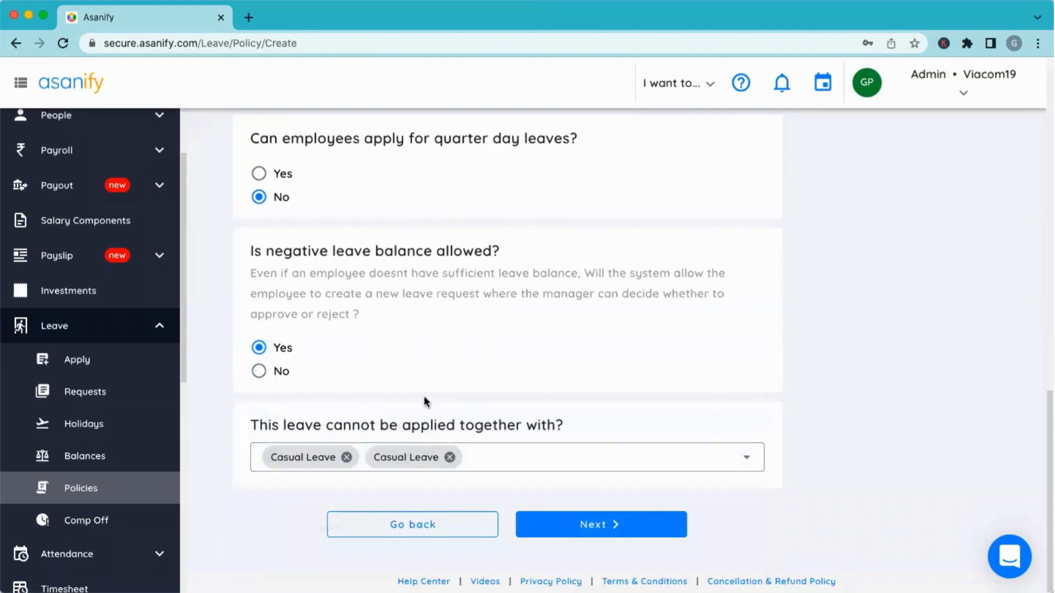
{"action": "left_click", "coordinate": [450, 457]}
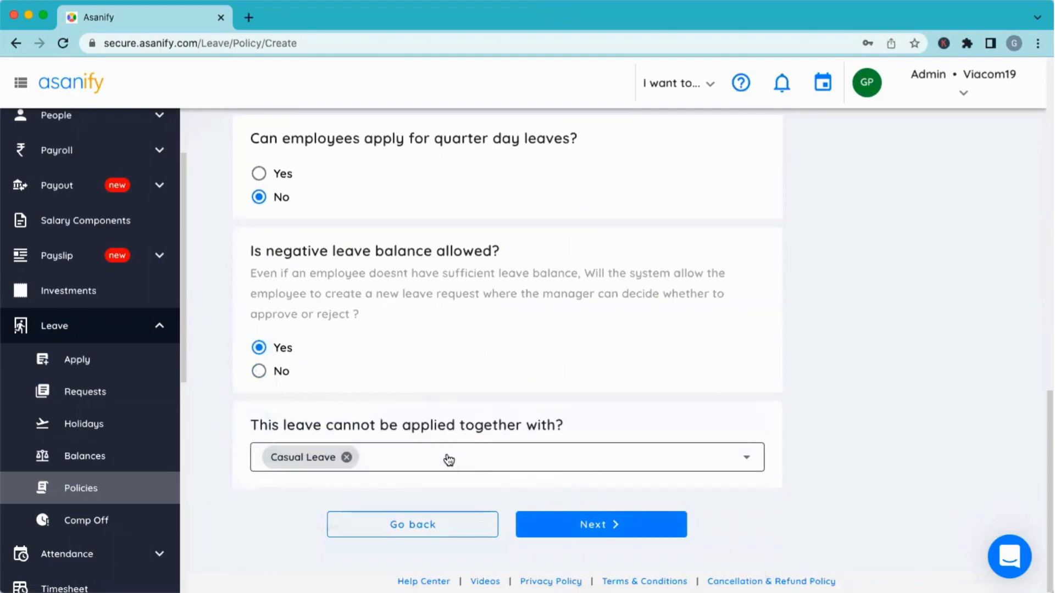
Continue to the summary, review the policy details and create the Family Emergency policy
{"action": "left_click", "coordinate": [594, 525]}
{"action": "scroll", "coordinate": [553, 371], "scroll_direction": "down", "scroll_amount": 3}
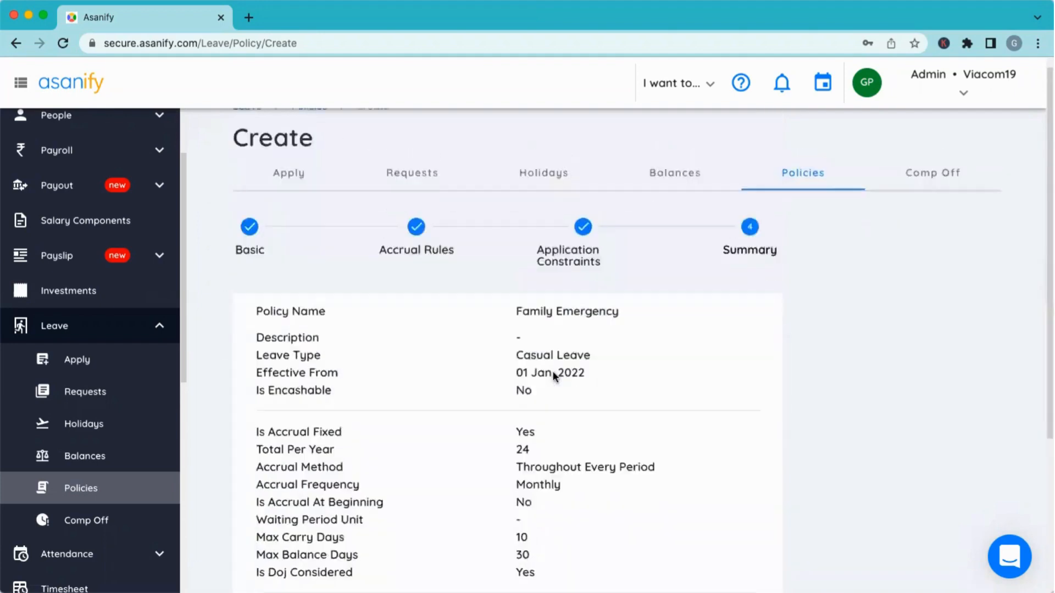
{"action": "scroll", "coordinate": [553, 373], "scroll_direction": "down", "scroll_amount": 2}
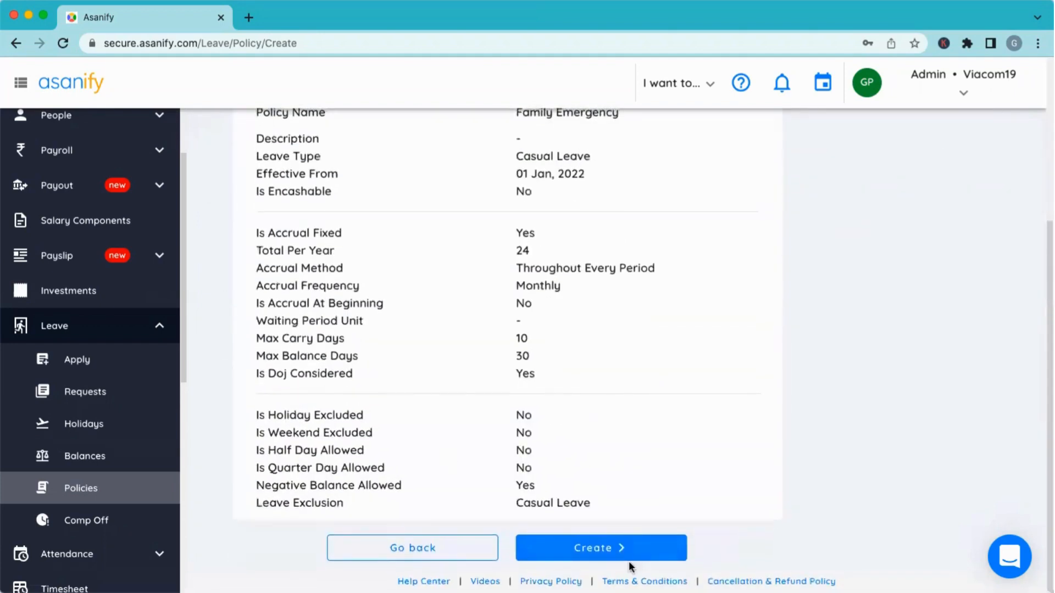
{"action": "left_click", "coordinate": [598, 549]}
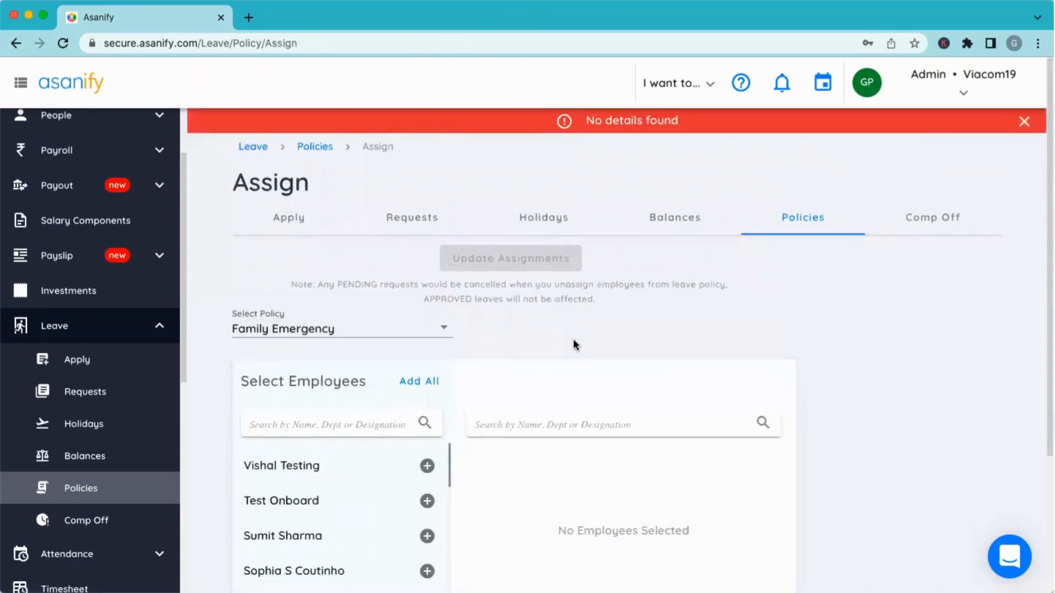
Select the first and third listed employees for assignment to the Family Emergency policy
{"action": "scroll", "coordinate": [572, 339], "scroll_direction": "down", "scroll_amount": 3}
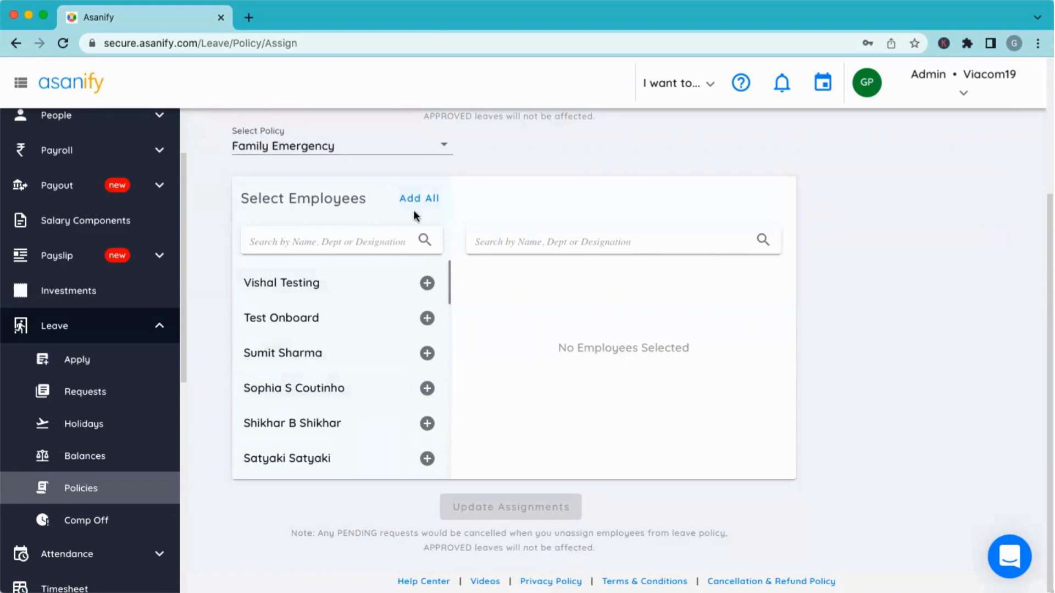
{"action": "left_click", "coordinate": [427, 283]}
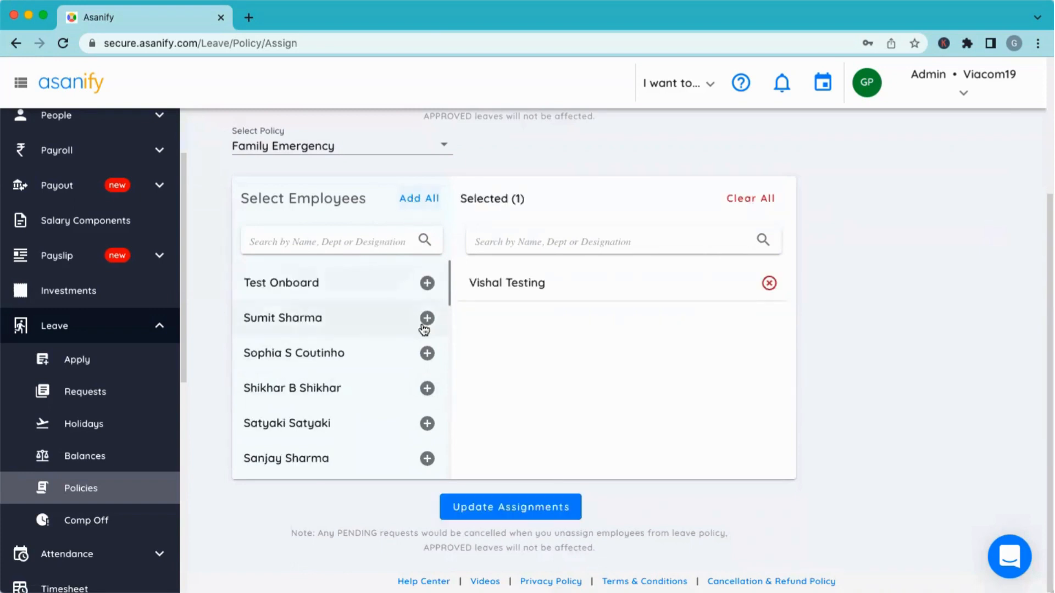
{"action": "left_click", "coordinate": [428, 318]}
Add all employees matching "marketin" to the selection and assign them the Family Emergency policy with the default accrual start settings
{"action": "type", "text": "marketin"}
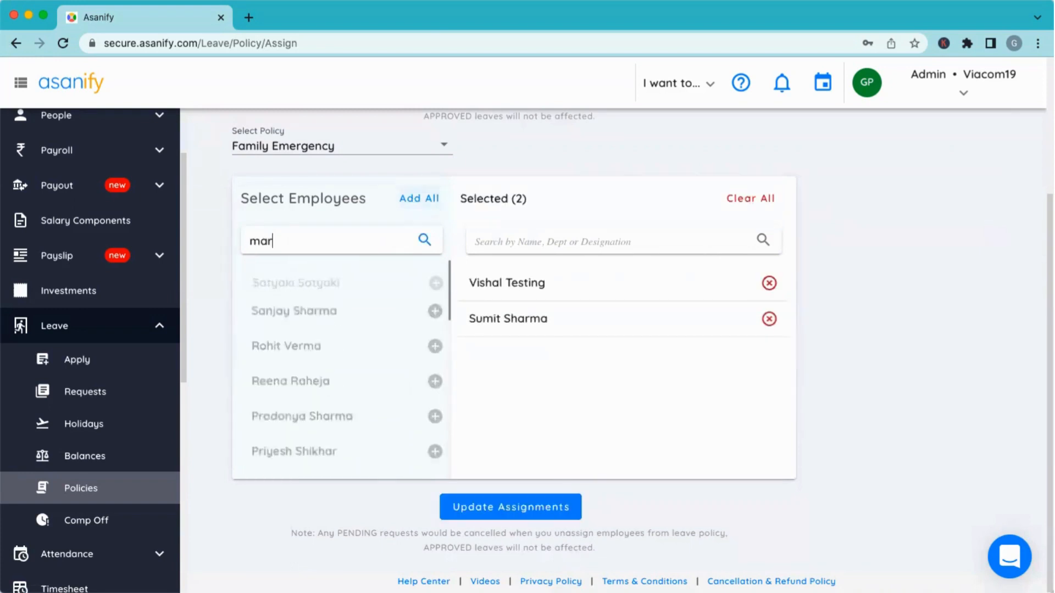
{"action": "left_click", "coordinate": [422, 197]}
{"action": "left_click", "coordinate": [510, 516]}
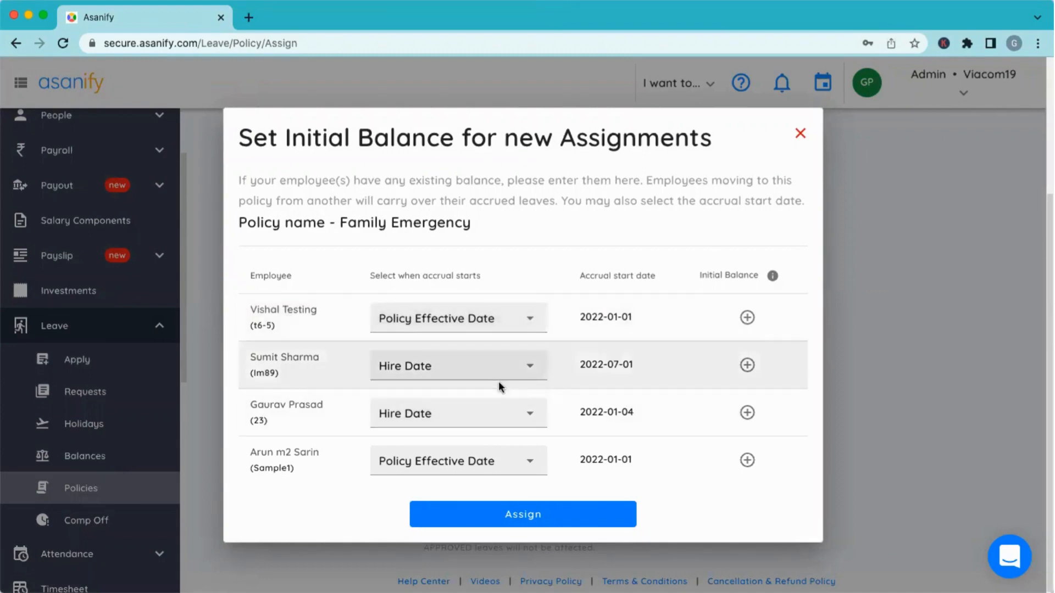
{"action": "left_click", "coordinate": [497, 514]}
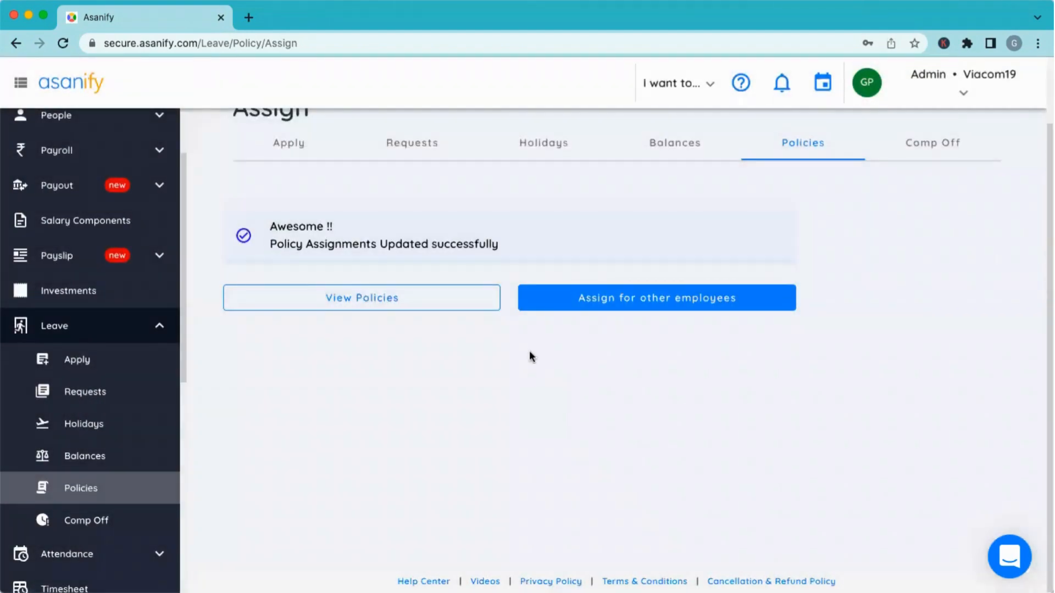
Start a leave application on behalf of the fourth listed employee
{"action": "left_click", "coordinate": [293, 146]}
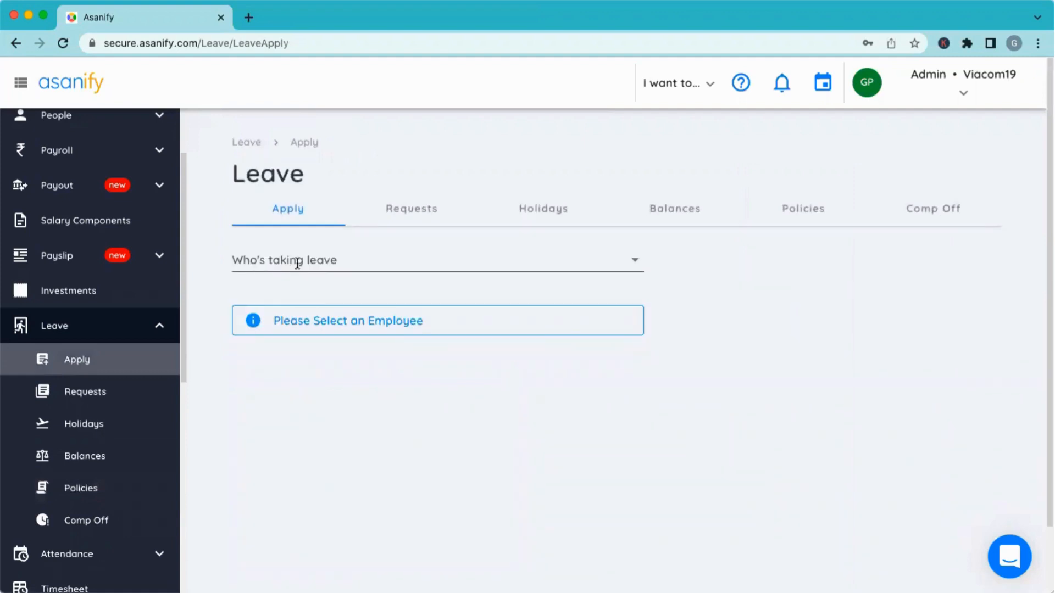
{"action": "left_click", "coordinate": [297, 263]}
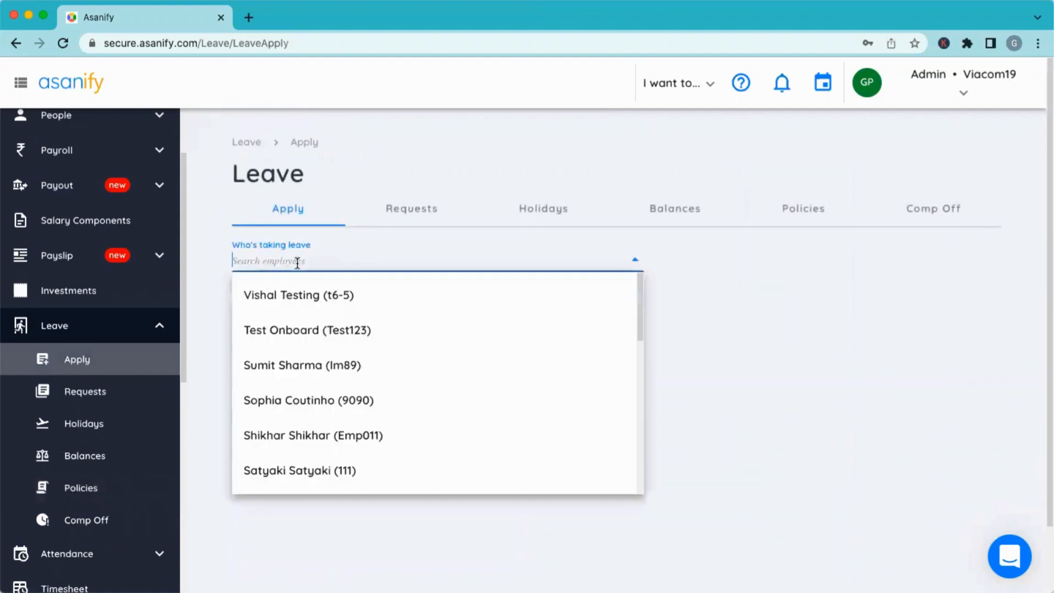
{"action": "left_click", "coordinate": [280, 413]}
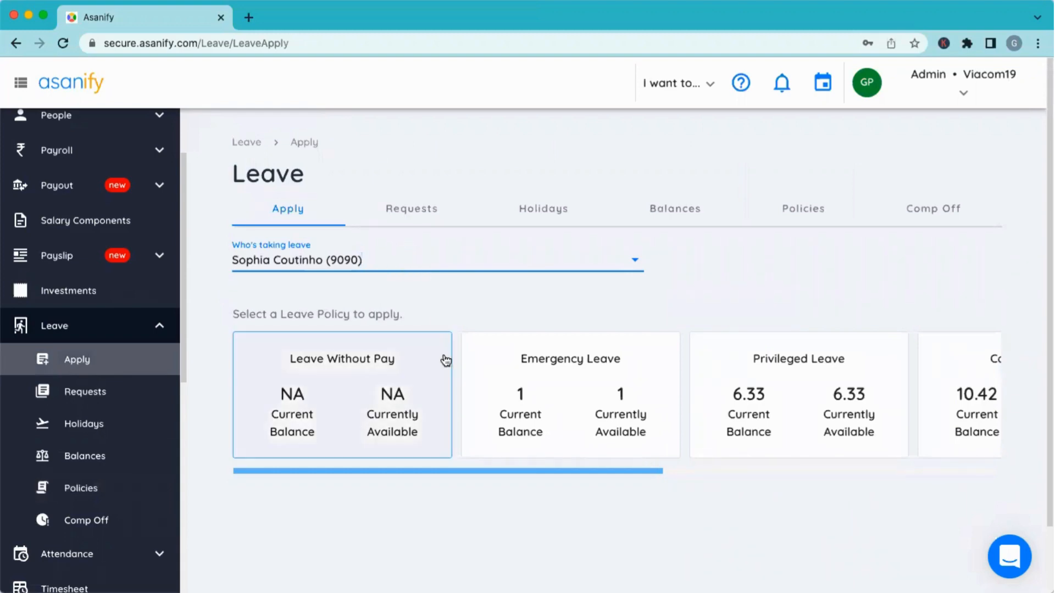
Examine the leave policies and balances available to the selected employee
{"action": "scroll", "coordinate": [443, 357], "scroll_direction": "right", "scroll_amount": 3}
{"action": "scroll", "coordinate": [445, 360], "scroll_direction": "right", "scroll_amount": 2}
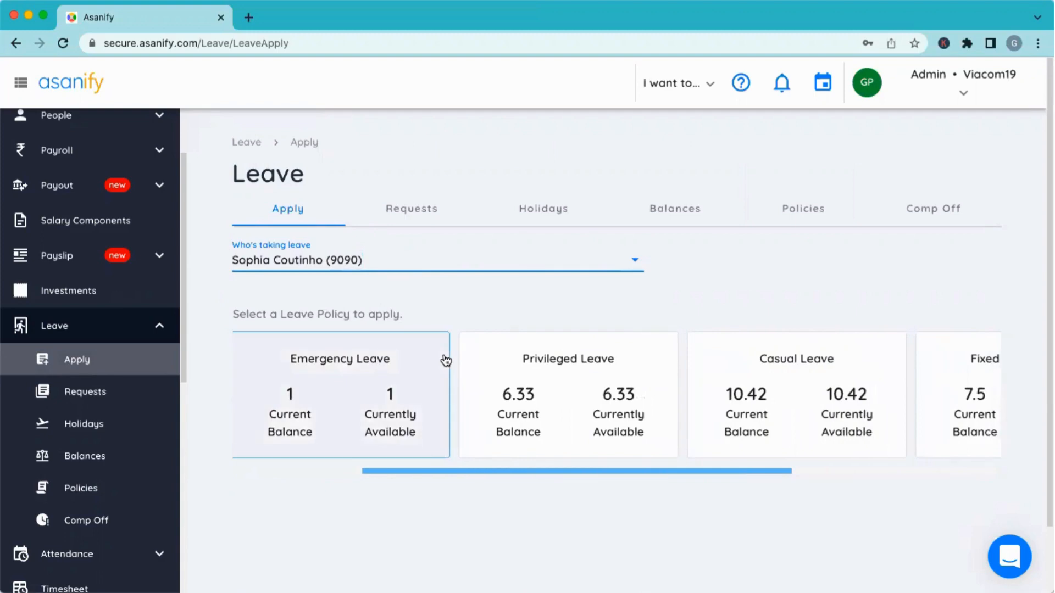
{"action": "scroll", "coordinate": [445, 360], "scroll_direction": "right", "scroll_amount": 2}
{"action": "scroll", "coordinate": [446, 360], "scroll_direction": "right", "scroll_amount": 5}
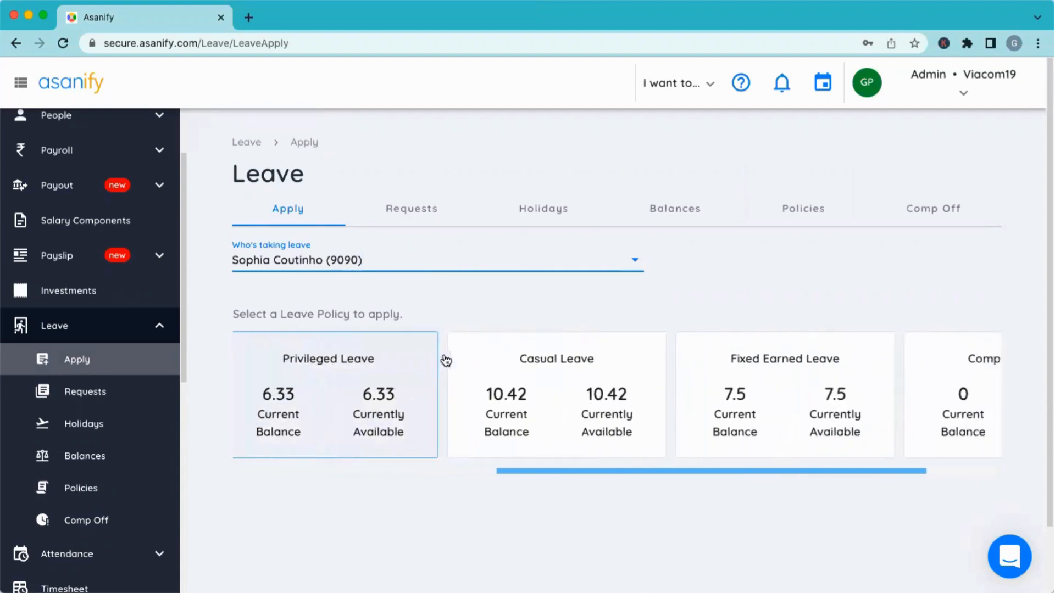
{"action": "scroll", "coordinate": [445, 361], "scroll_direction": "left", "scroll_amount": 7}
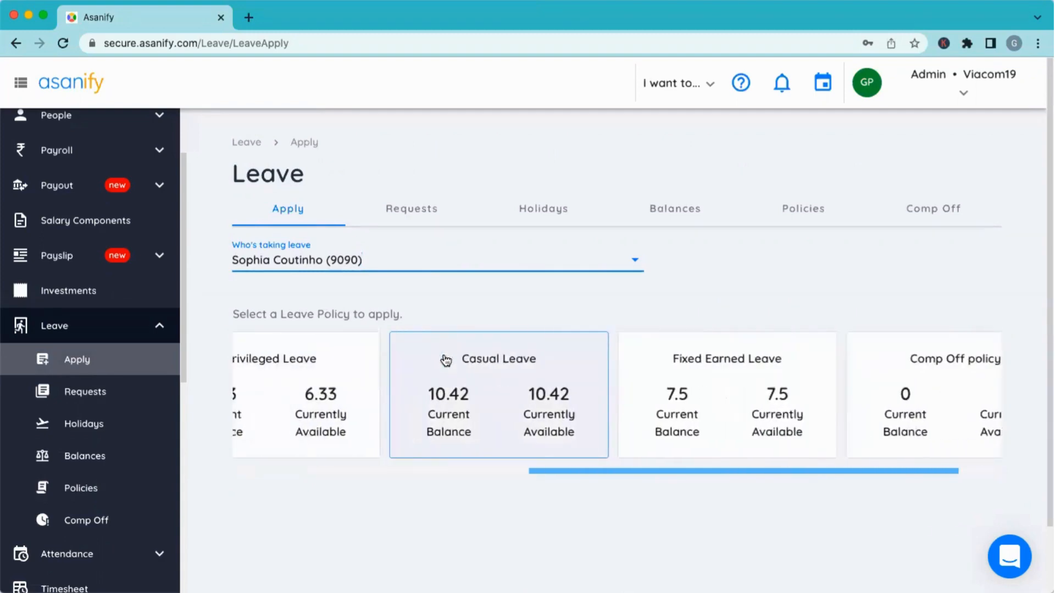
{"action": "scroll", "coordinate": [446, 360], "scroll_direction": "left", "scroll_amount": 2}
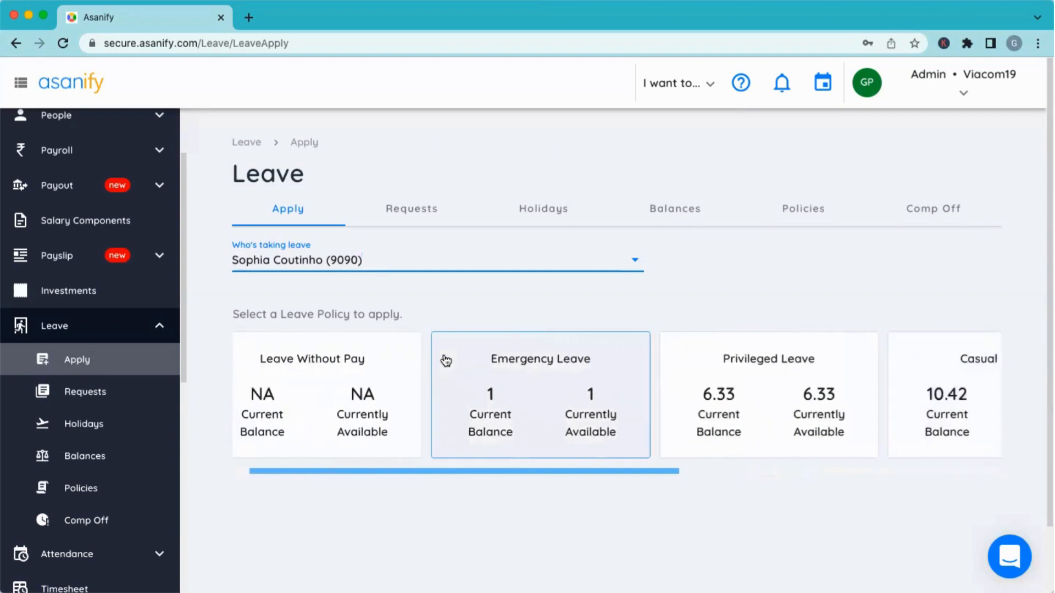
{"action": "scroll", "coordinate": [446, 361], "scroll_direction": "right", "scroll_amount": 7}
{"action": "scroll", "coordinate": [445, 360], "scroll_direction": "right", "scroll_amount": 3}
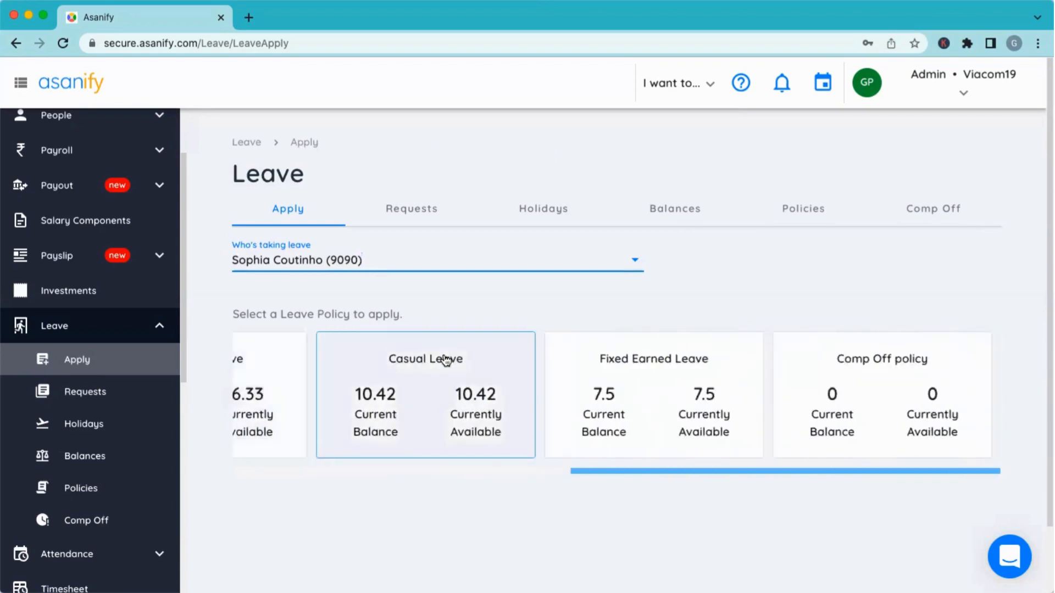
{"action": "scroll", "coordinate": [446, 360], "scroll_direction": "left", "scroll_amount": 9}
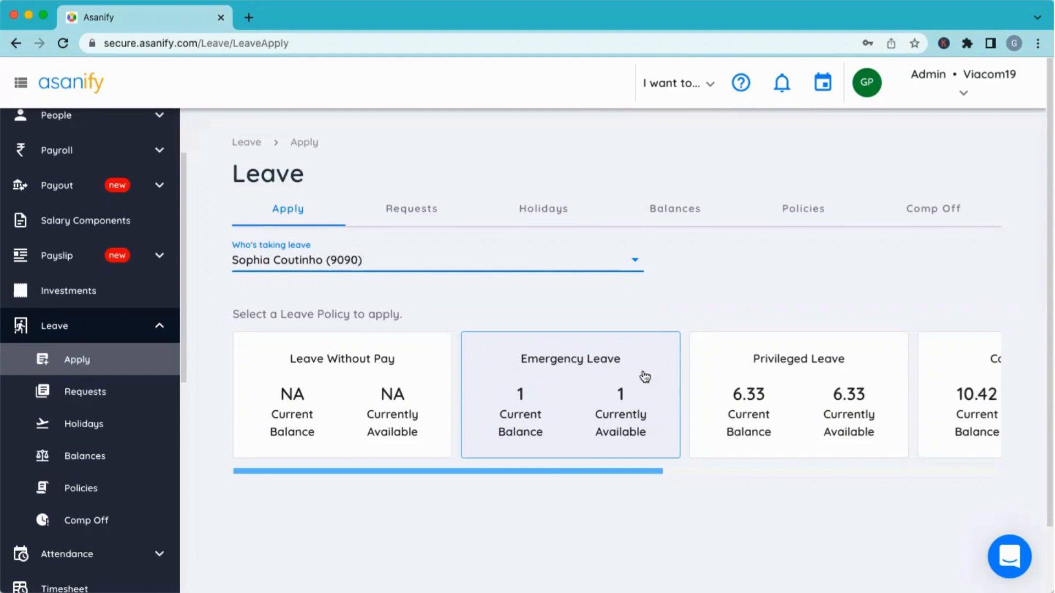
Record an Emergency Leave for the selected employee from 20 Oct 2022 to 20 Oct 2022, without a reason
{"action": "left_click", "coordinate": [600, 404]}
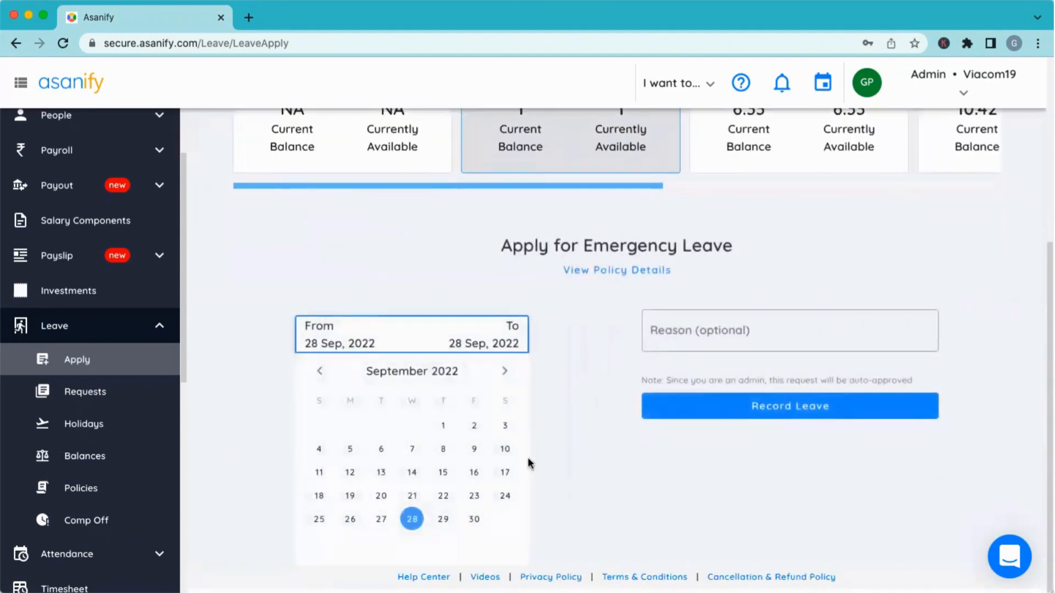
{"action": "left_click", "coordinate": [504, 371]}
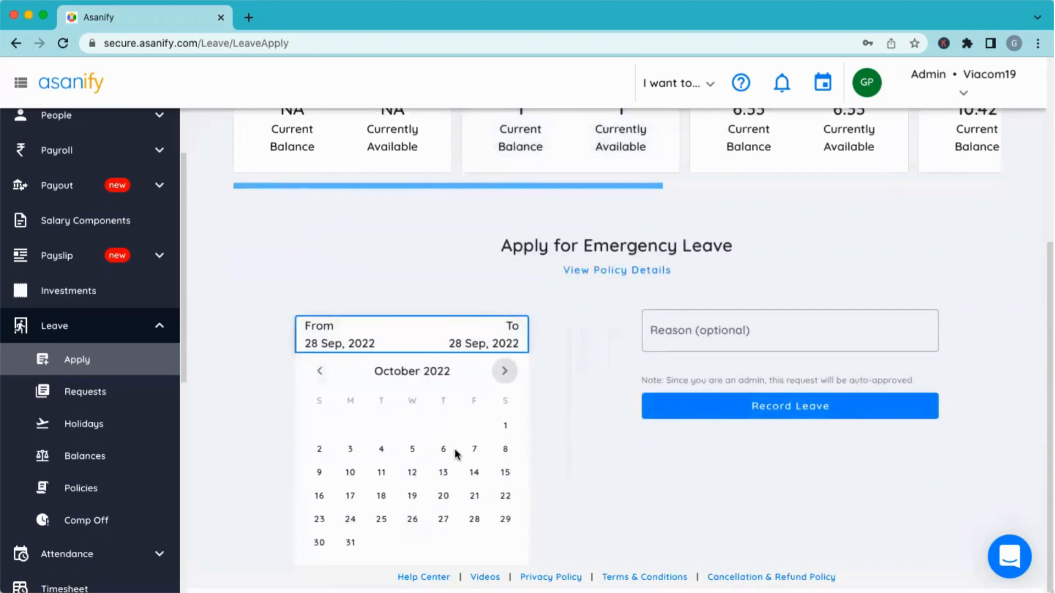
{"action": "left_click", "coordinate": [443, 496]}
{"action": "left_click", "coordinate": [443, 496]}
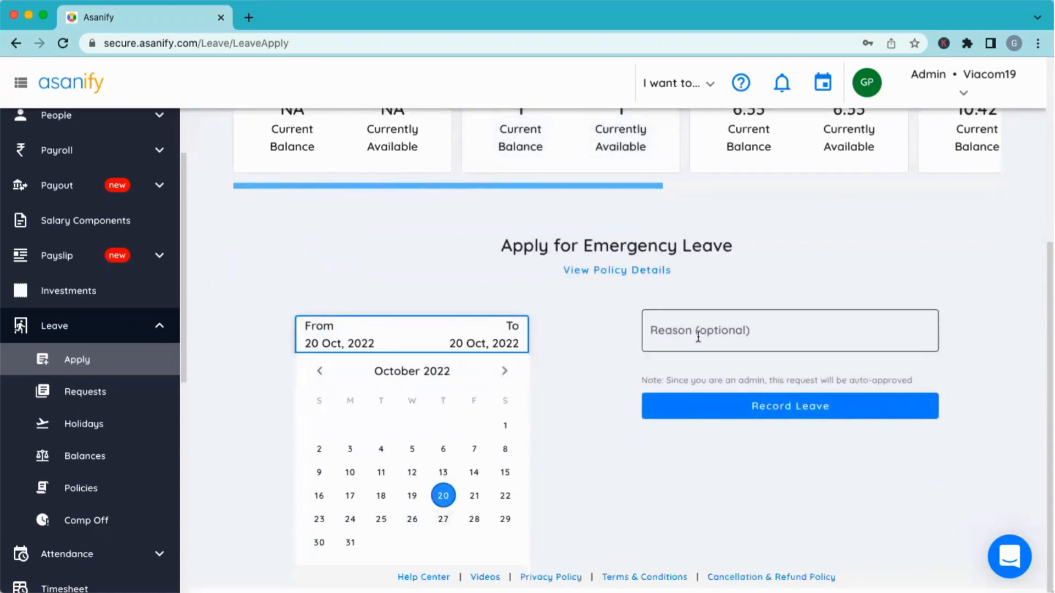
{"action": "left_click", "coordinate": [698, 336]}
{"action": "left_click", "coordinate": [716, 407]}
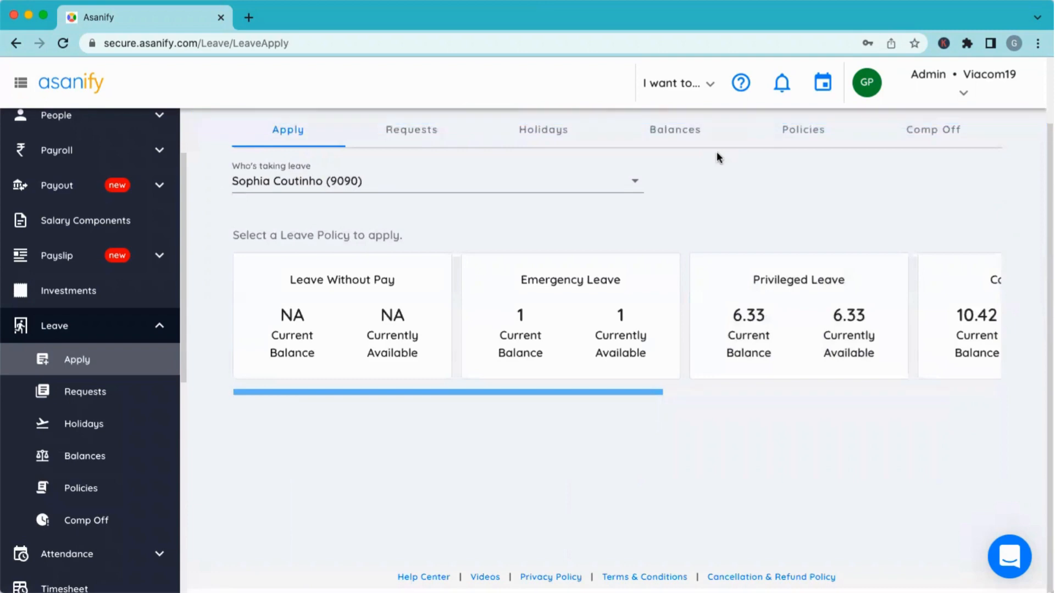
View the company calendar for September and October 2022, and close it
{"action": "scroll", "coordinate": [716, 220], "scroll_direction": "up", "scroll_amount": 2}
{"action": "scroll", "coordinate": [715, 220], "scroll_direction": "up", "scroll_amount": 1}
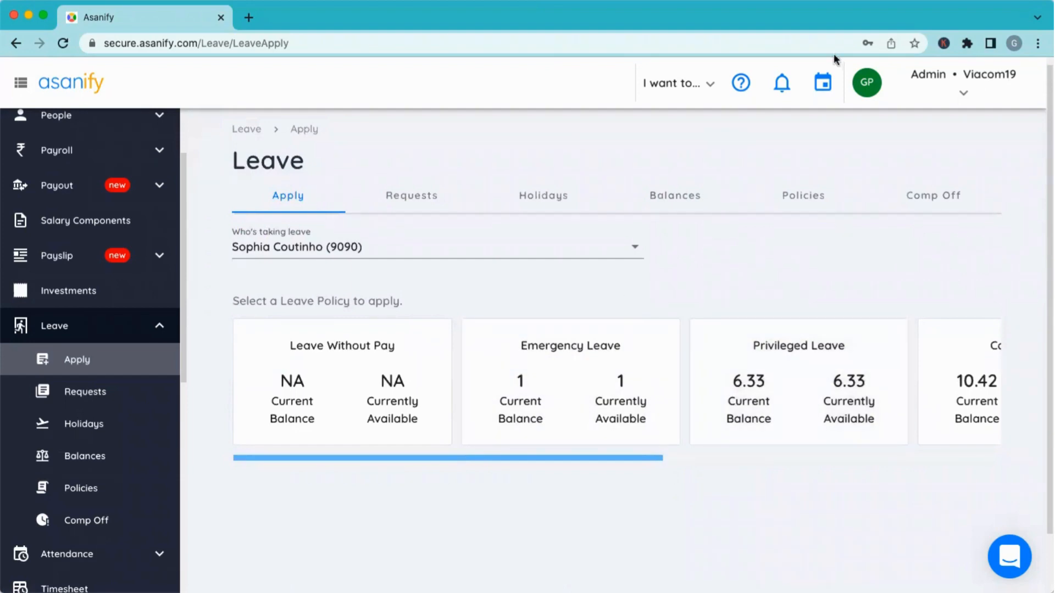
{"action": "left_click", "coordinate": [823, 82]}
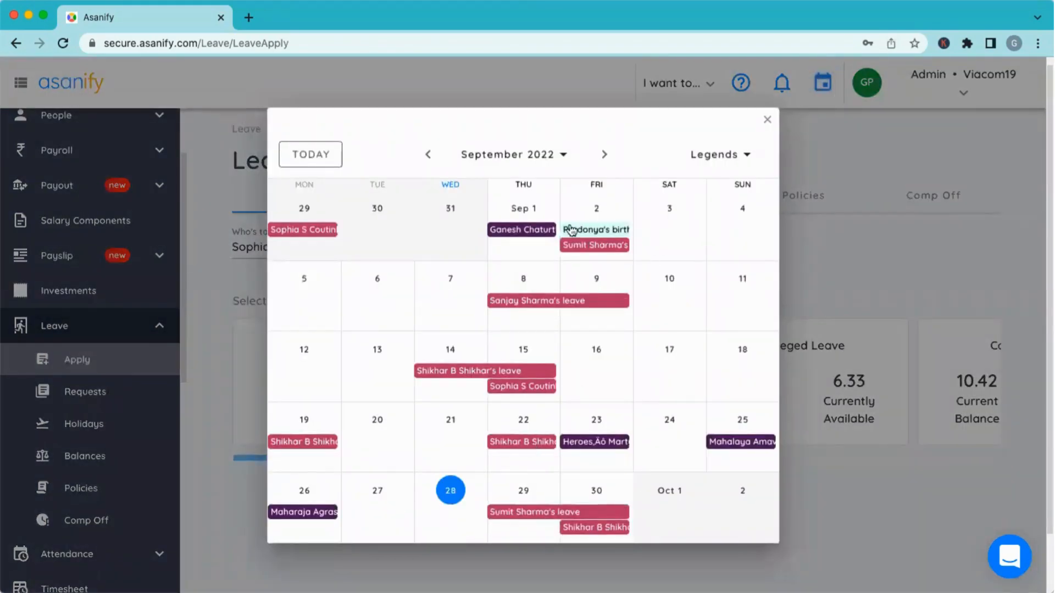
{"action": "left_click", "coordinate": [603, 156]}
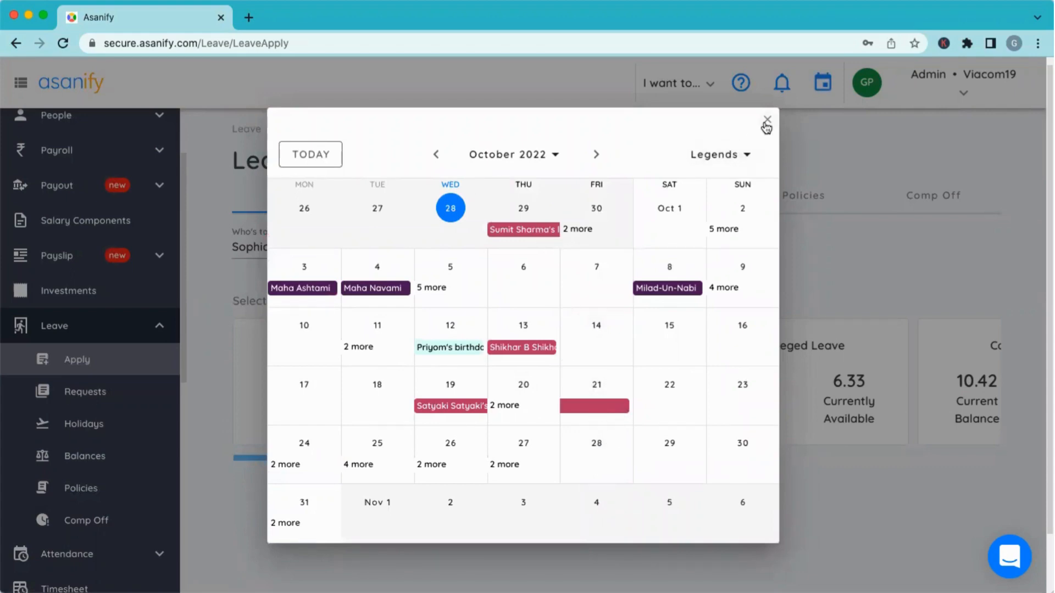
{"action": "left_click", "coordinate": [766, 120]}
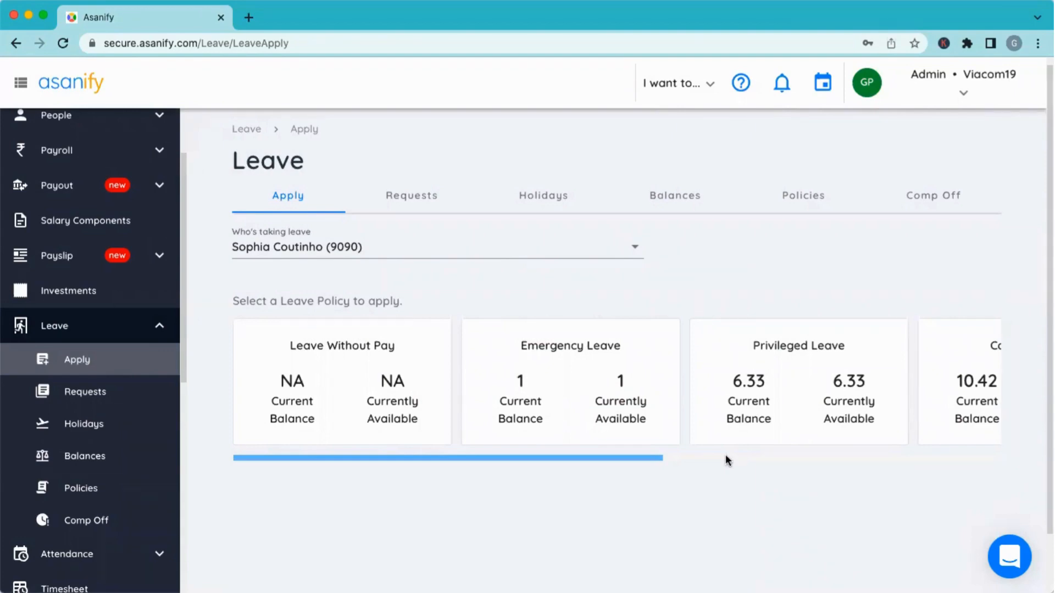
View the details of the Casual Leave policy and return to the list of leave policies
{"action": "left_click", "coordinate": [806, 204]}
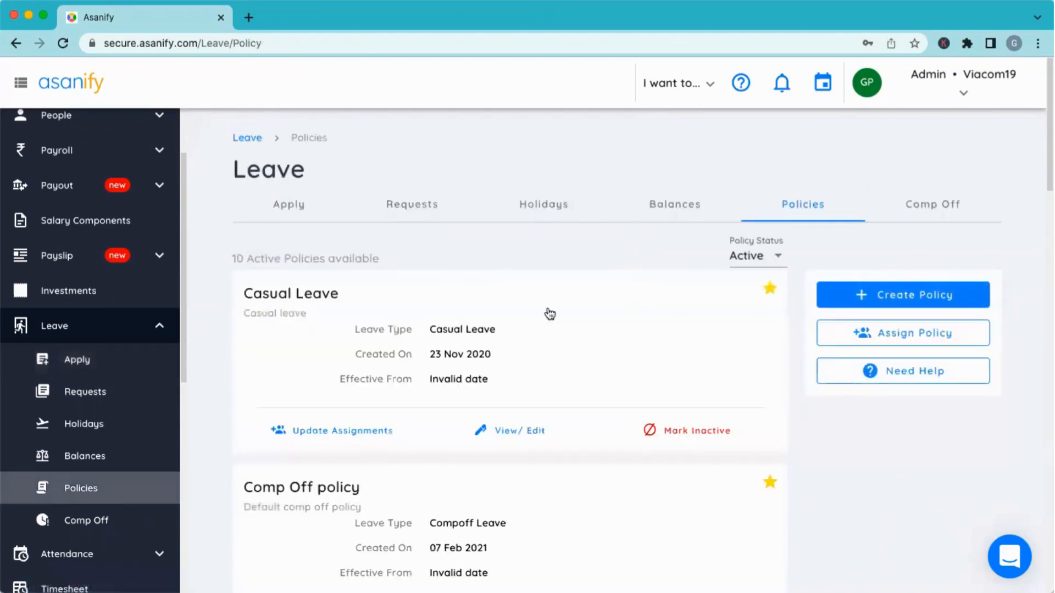
{"action": "scroll", "coordinate": [548, 312], "scroll_direction": "down", "scroll_amount": 1}
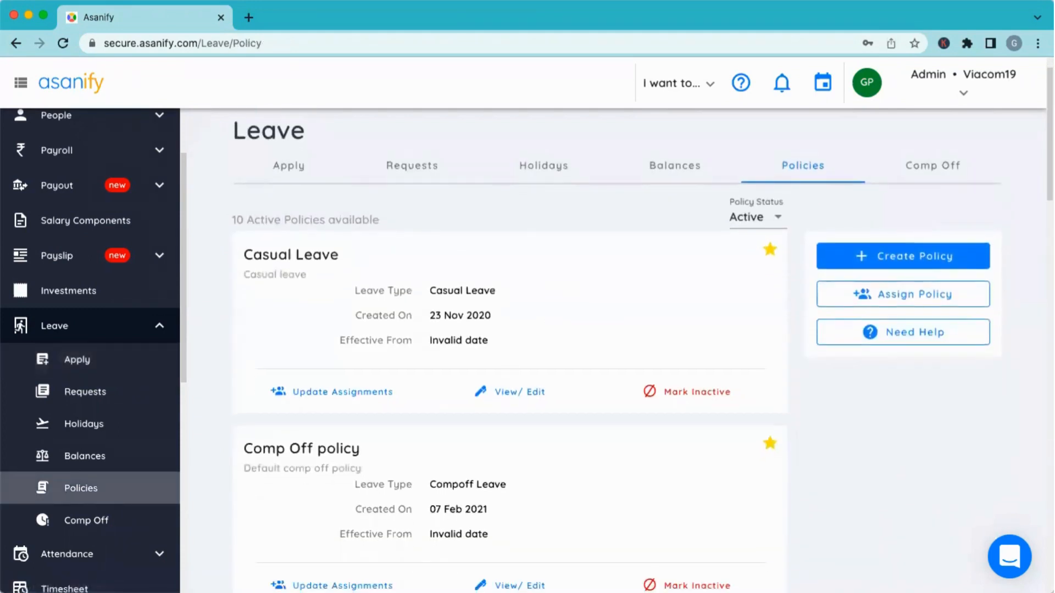
{"action": "scroll", "coordinate": [504, 428], "scroll_direction": "down", "scroll_amount": 1}
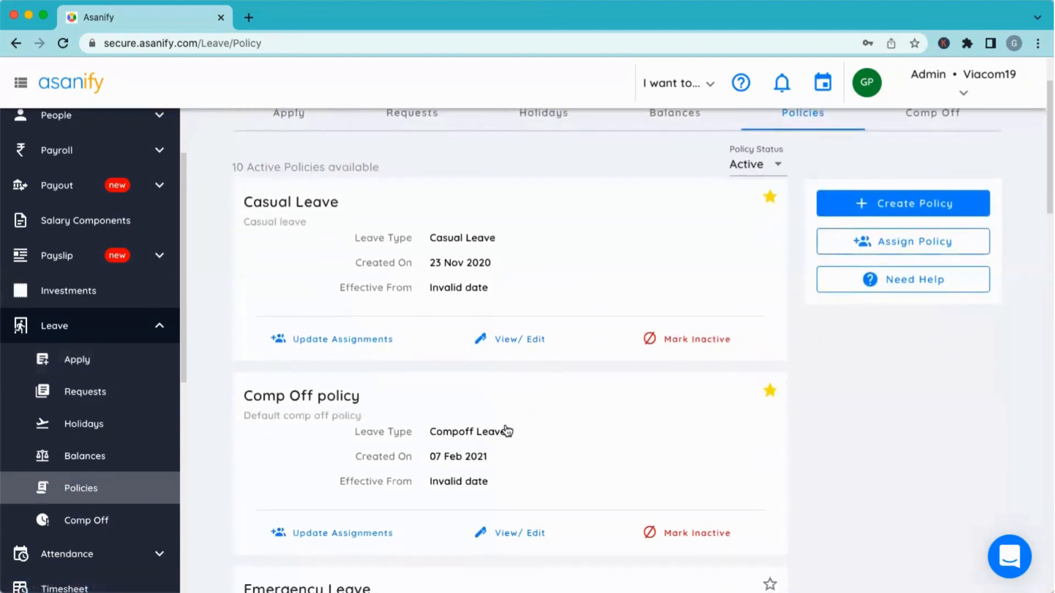
{"action": "left_click", "coordinate": [513, 340]}
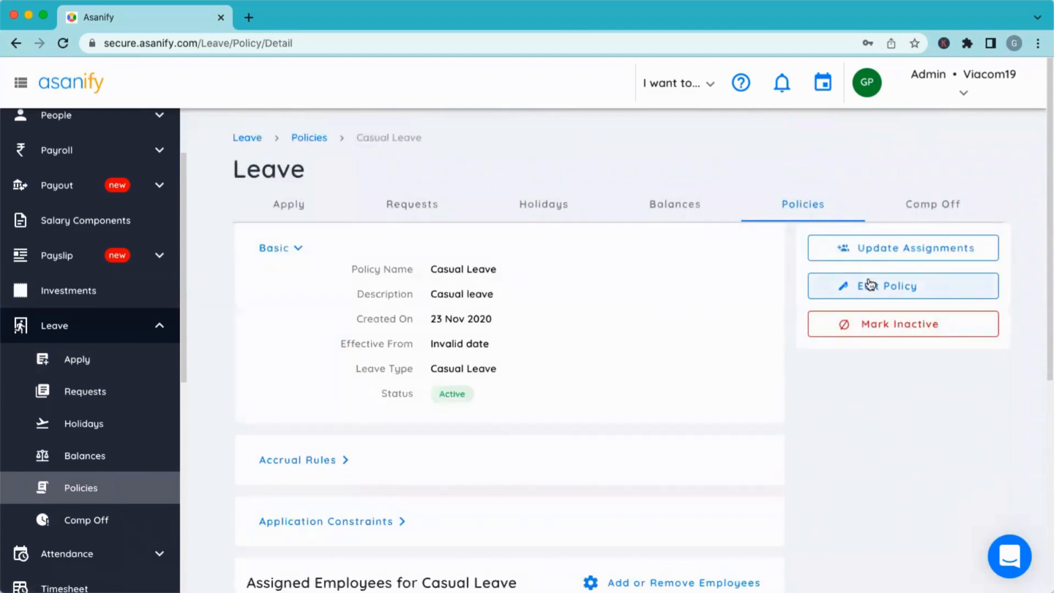
{"action": "left_click", "coordinate": [822, 216]}
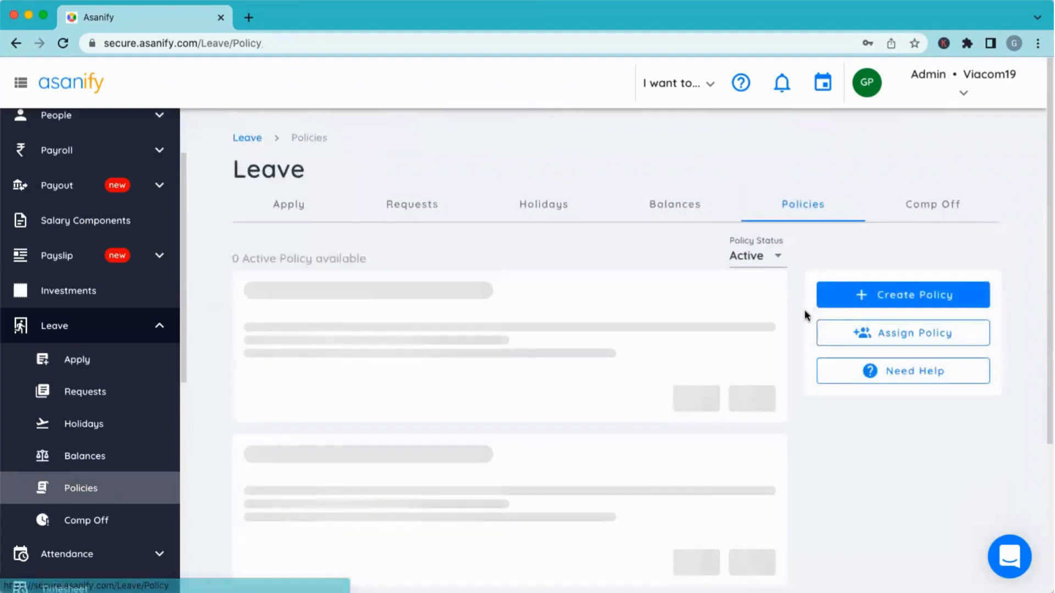
Mark the Casual Leave policy inactive and check the policy status filter options, keeping the Active filter
{"action": "left_click", "coordinate": [770, 289]}
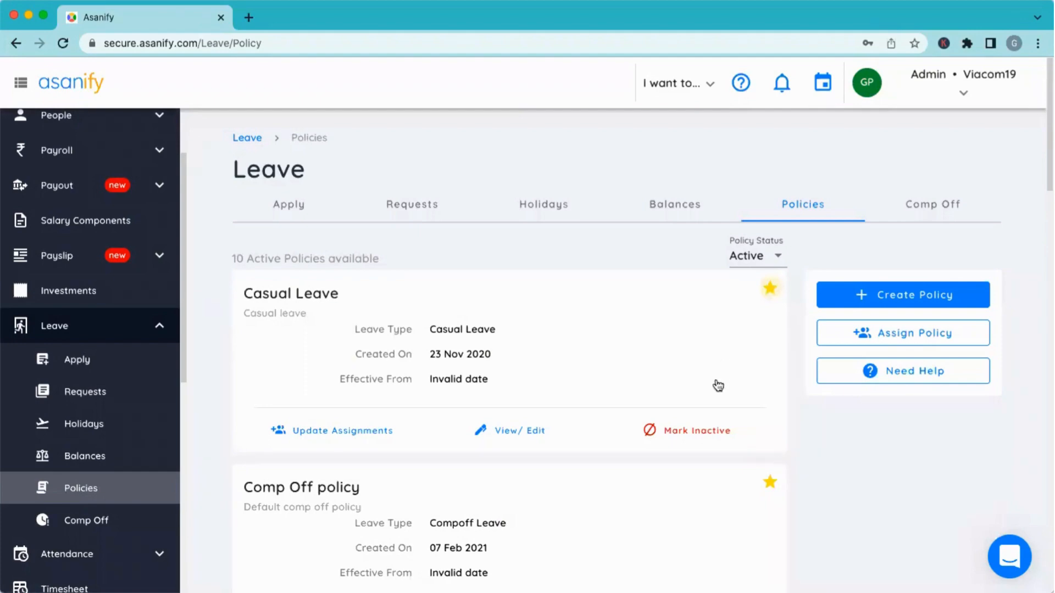
{"action": "left_click", "coordinate": [772, 295]}
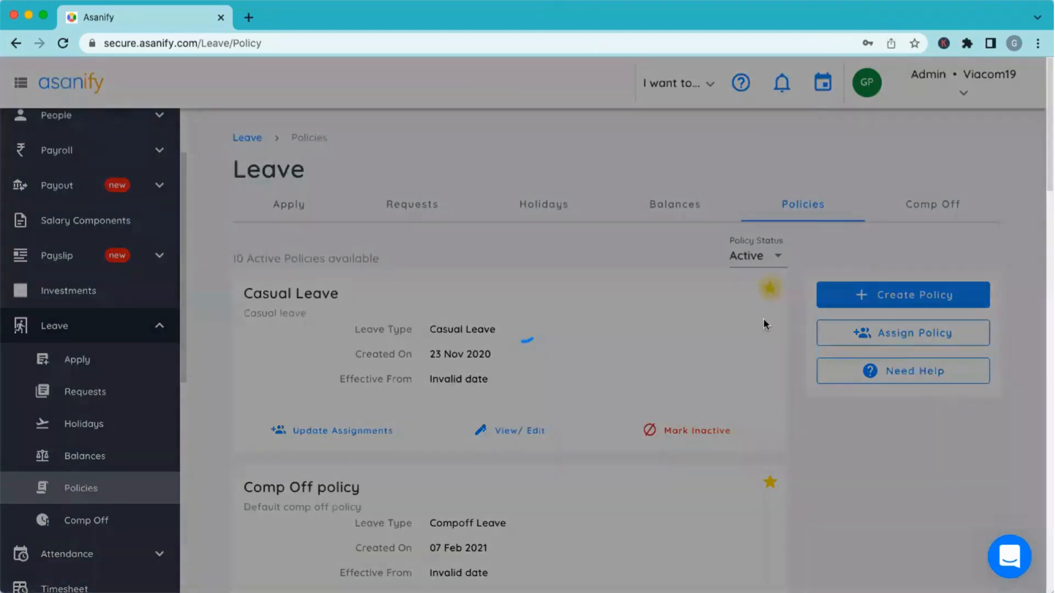
{"action": "left_click", "coordinate": [696, 431]}
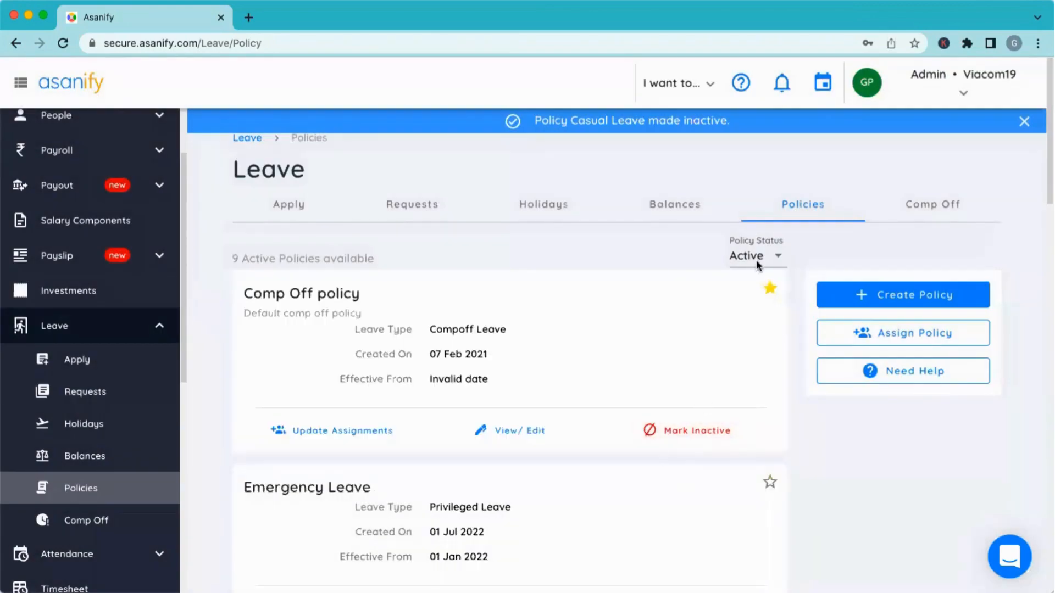
{"action": "left_click", "coordinate": [776, 257]}
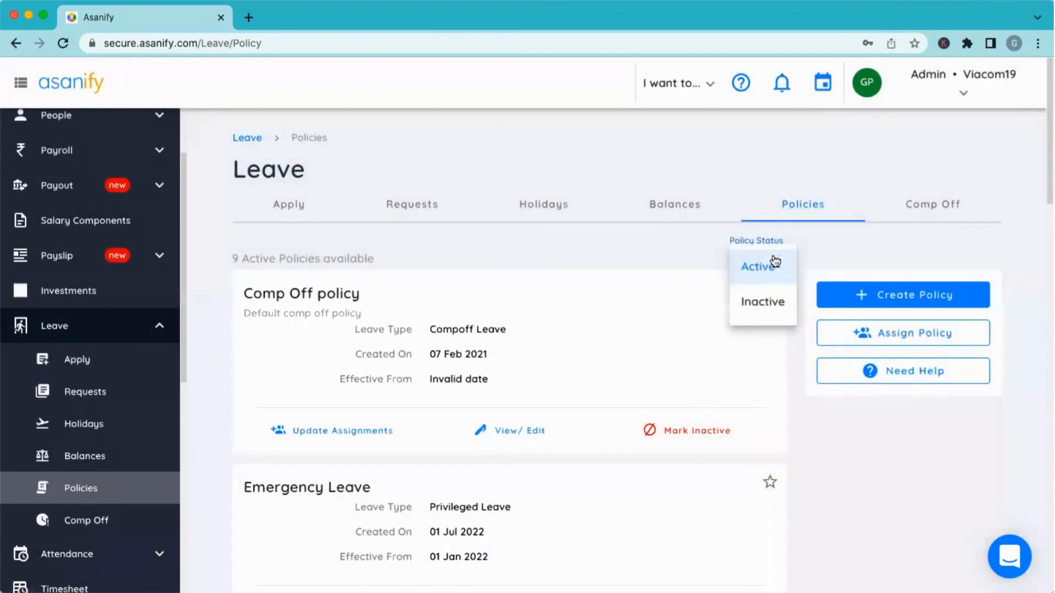
{"action": "left_click", "coordinate": [670, 249]}
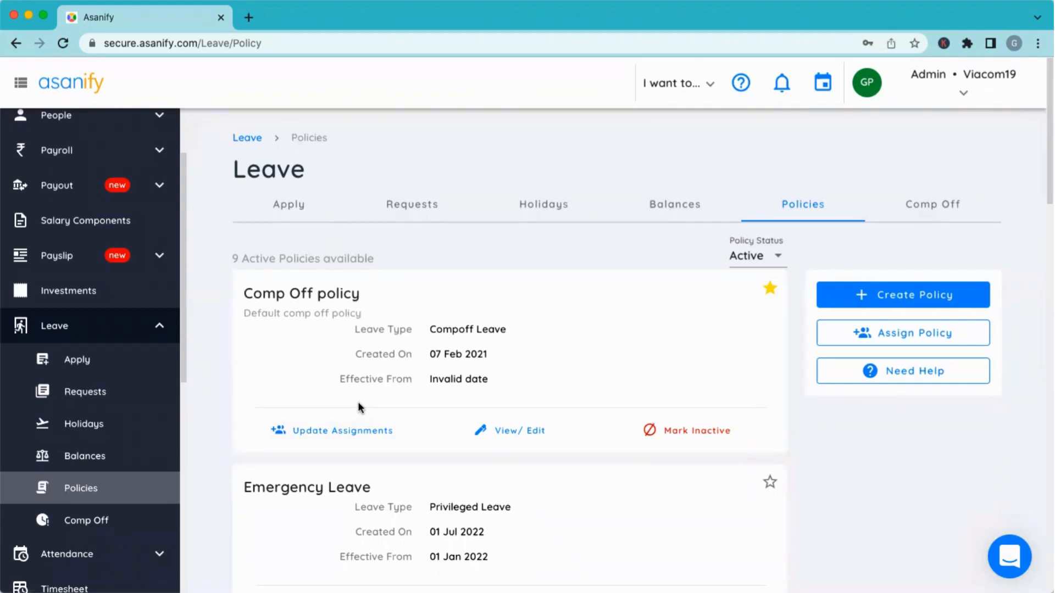
Start a comp off entry for the same employee and set the worked dates from 18 Sep 2022 to 18 Sep 2022
{"action": "left_click", "coordinate": [918, 207]}
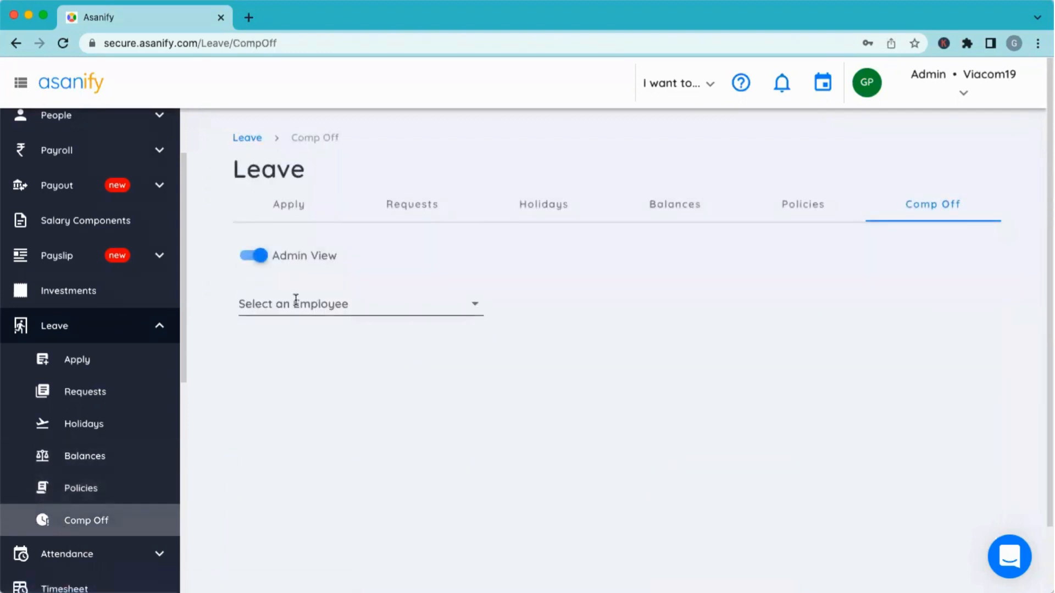
{"action": "left_click", "coordinate": [295, 304]}
{"action": "left_click", "coordinate": [283, 447]}
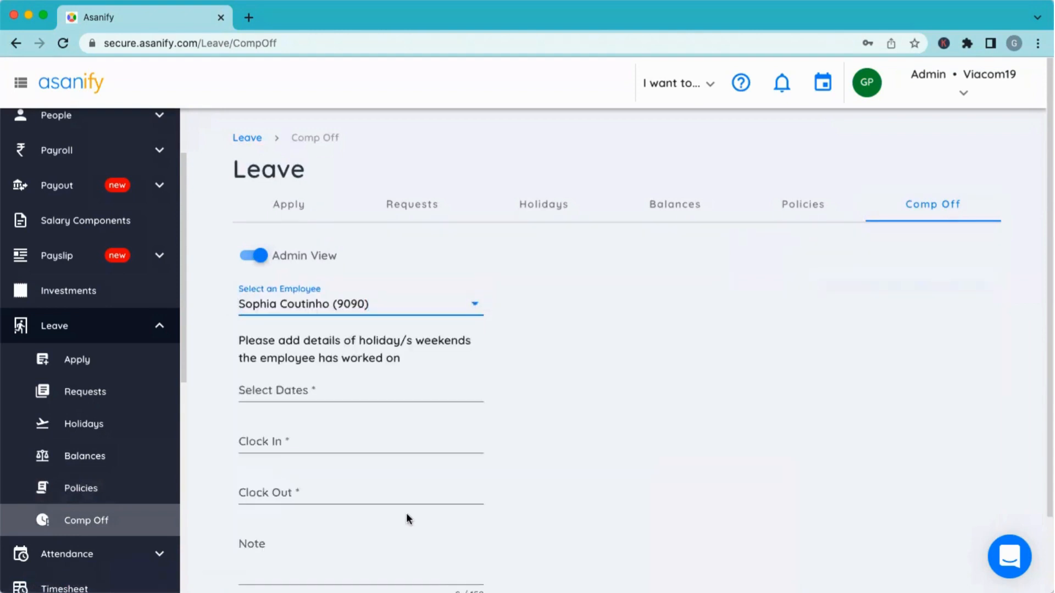
{"action": "left_click", "coordinate": [347, 390]}
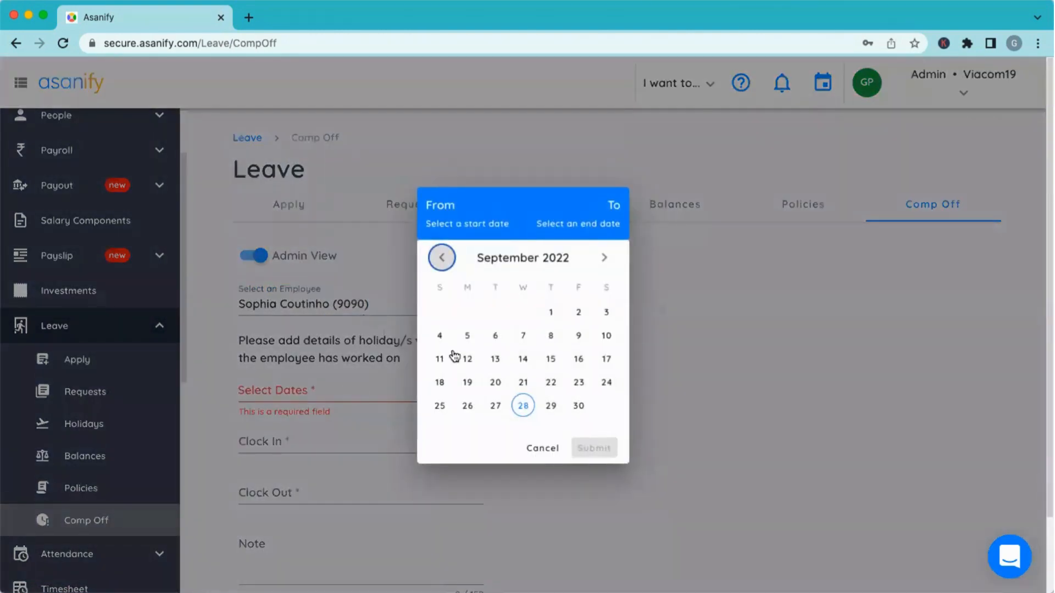
{"action": "left_click", "coordinate": [442, 384]}
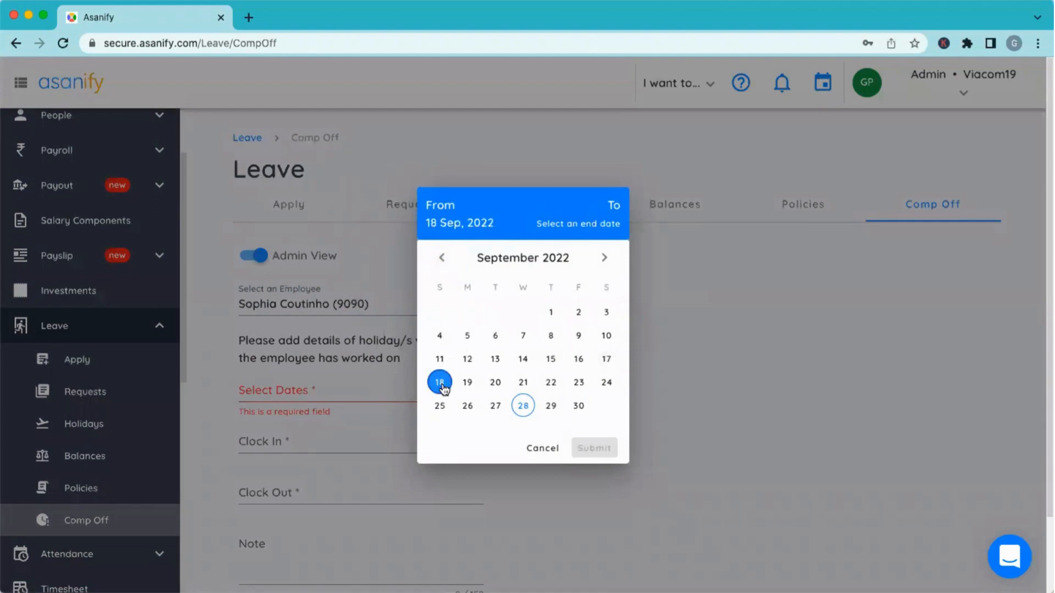
{"action": "left_click", "coordinate": [442, 385]}
{"action": "left_click", "coordinate": [595, 446]}
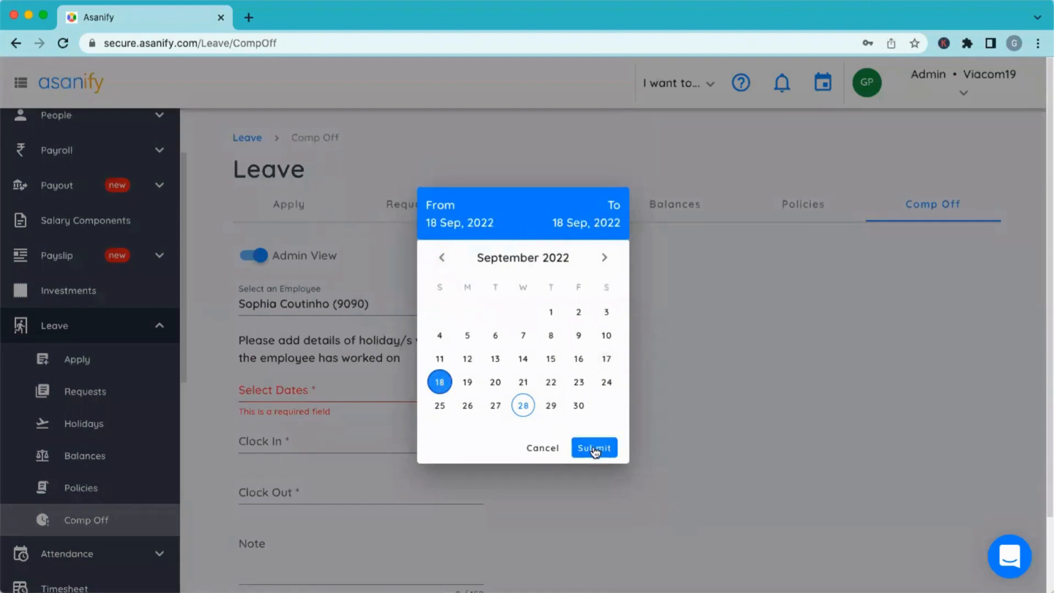
Set the comp off entry's clock-in time to 09:00 and its clock-out time to 19:00
{"action": "left_click", "coordinate": [285, 440]}
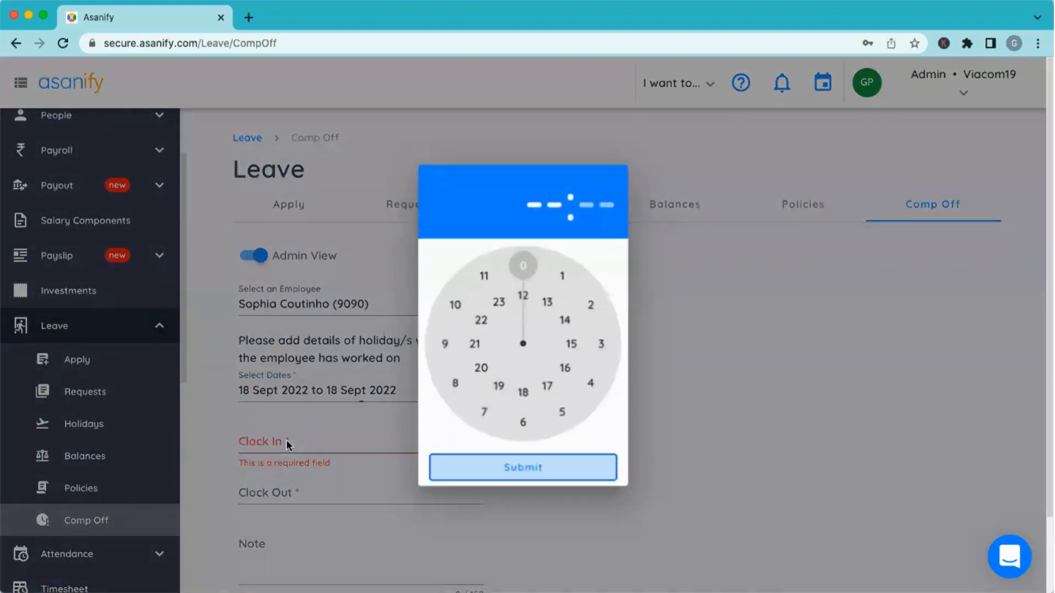
{"action": "left_click", "coordinate": [444, 344]}
{"action": "left_click", "coordinate": [523, 265]}
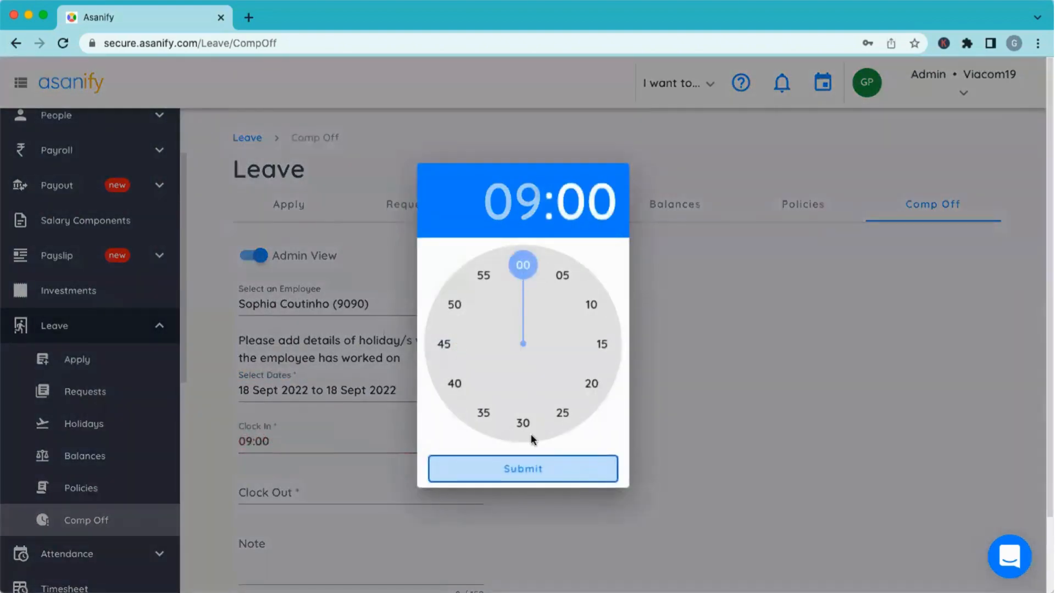
{"action": "left_click", "coordinate": [527, 470]}
{"action": "left_click", "coordinate": [281, 492]}
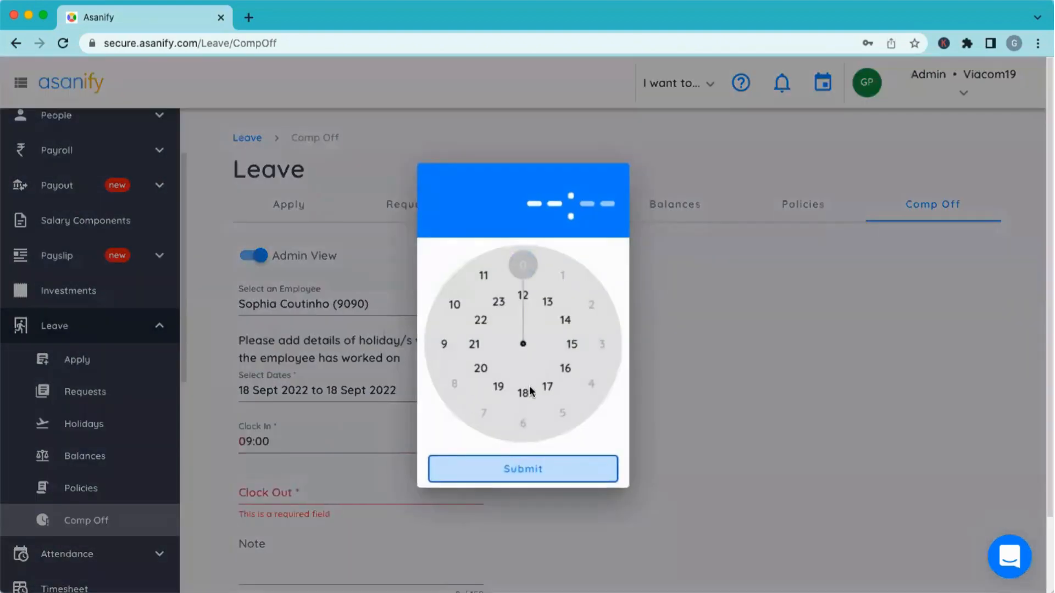
{"action": "left_click", "coordinate": [500, 386]}
{"action": "left_click", "coordinate": [522, 266]}
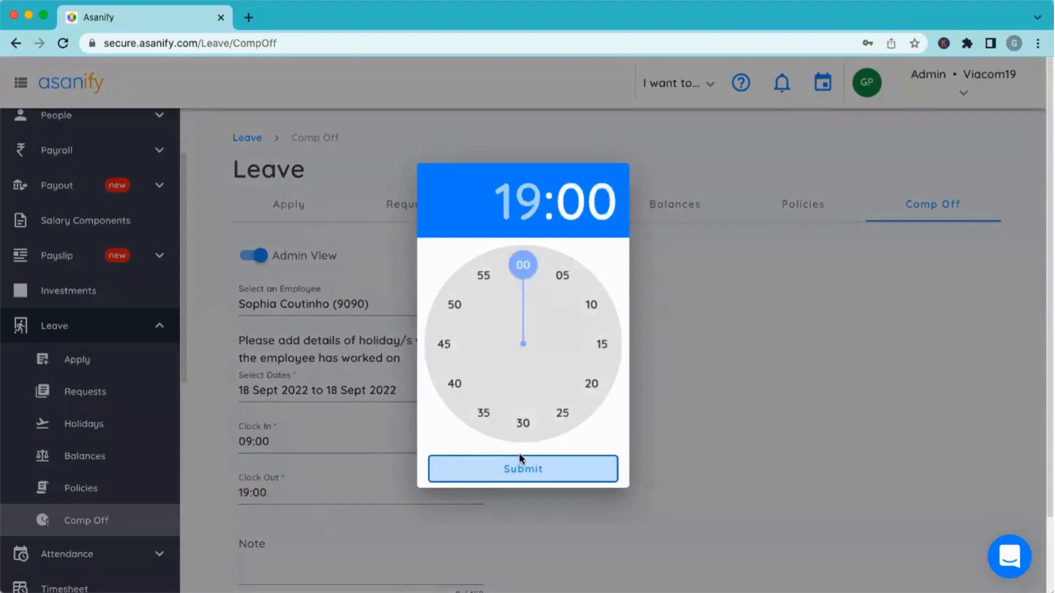
{"action": "left_click", "coordinate": [520, 468]}
Add the note "Client ABC had an emergency" to the comp off entry and submit it
{"action": "scroll", "coordinate": [615, 448], "scroll_direction": "down", "scroll_amount": 3}
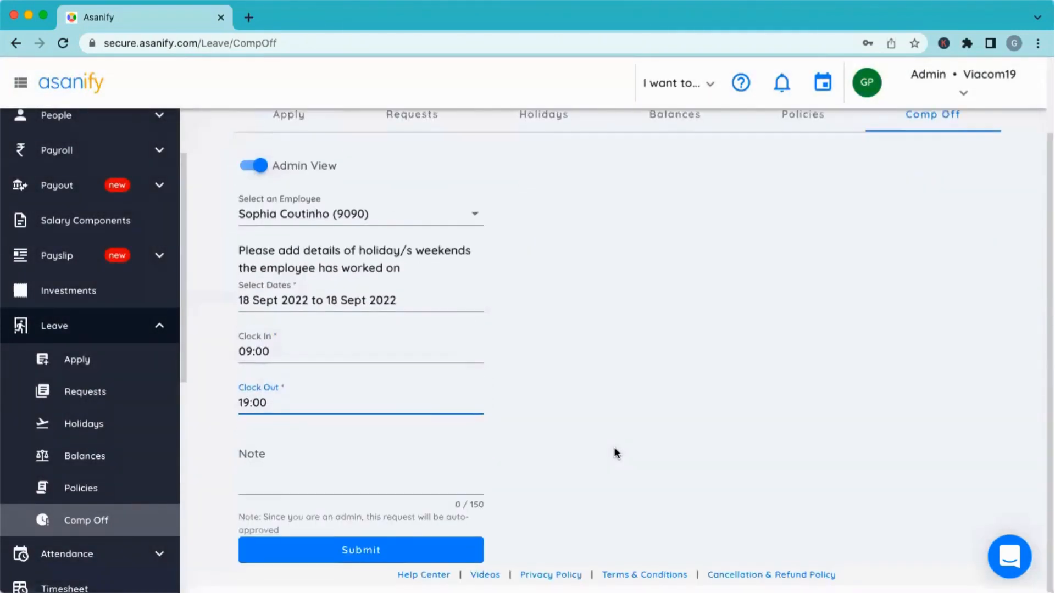
{"action": "left_click", "coordinate": [323, 474]}
{"action": "type", "text": "Cli"}
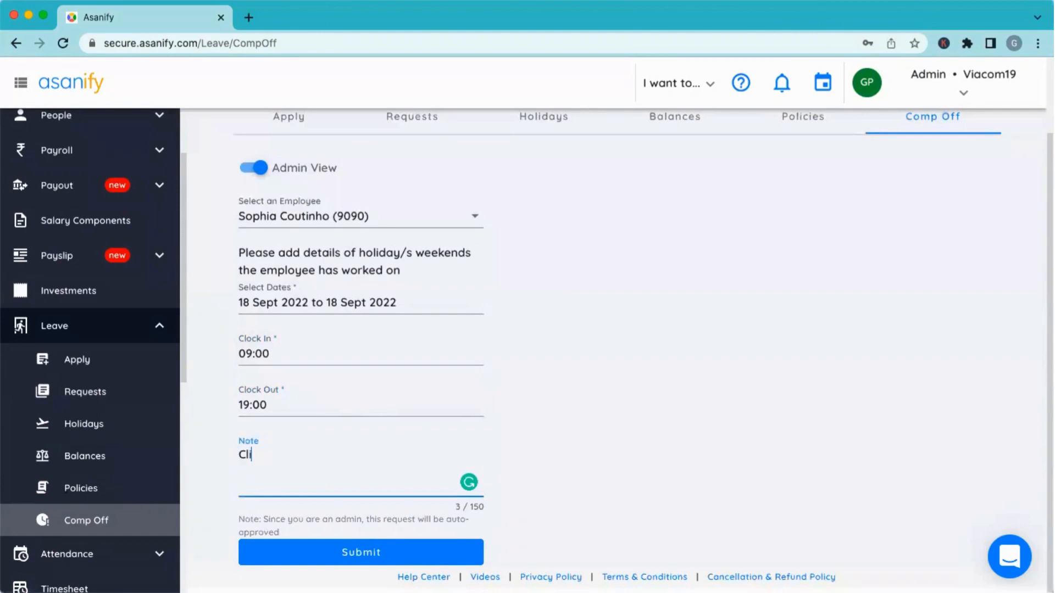
{"action": "type", "text": "ent ABC had an e"}
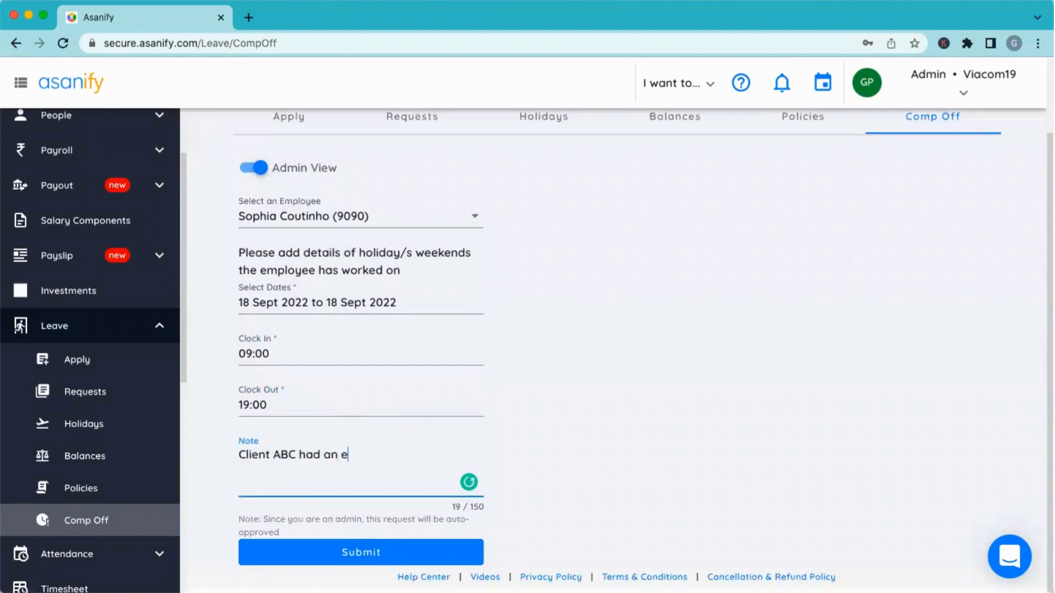
{"action": "type", "text": "mergency"}
{"action": "left_click", "coordinate": [332, 552]}
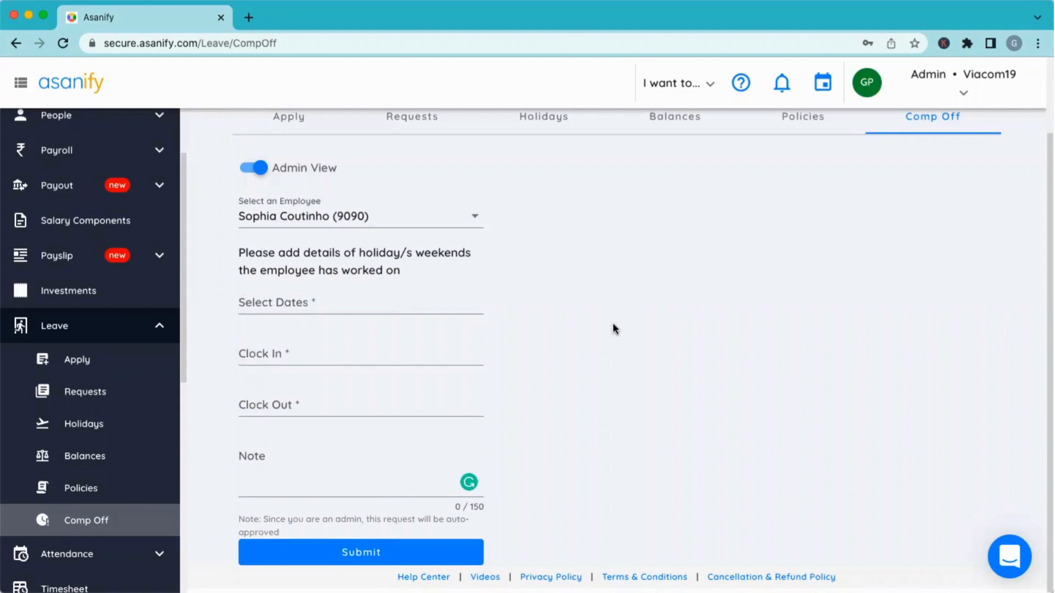
Load the leave balances as on 2022-09-28 for only the employee who was given the comp off
{"action": "scroll", "coordinate": [614, 328], "scroll_direction": "up", "scroll_amount": 1}
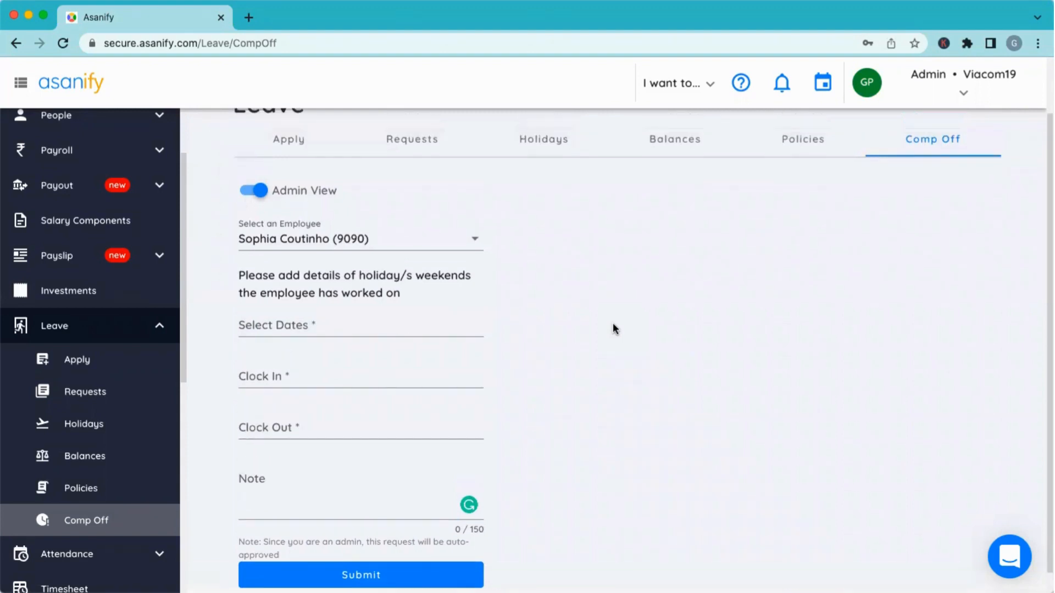
{"action": "left_click", "coordinate": [684, 139]}
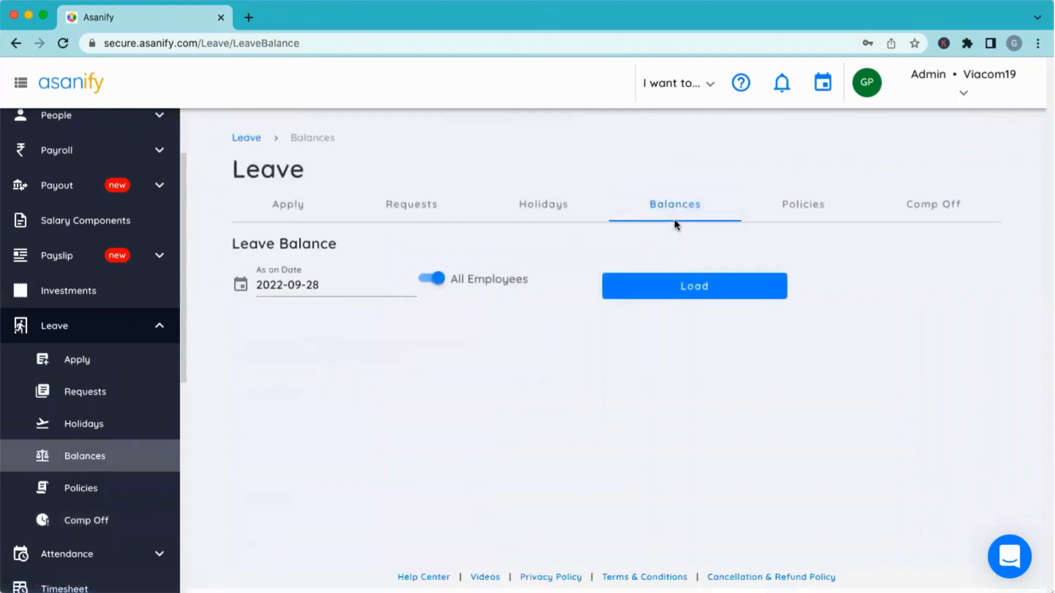
{"action": "left_click", "coordinate": [441, 287]}
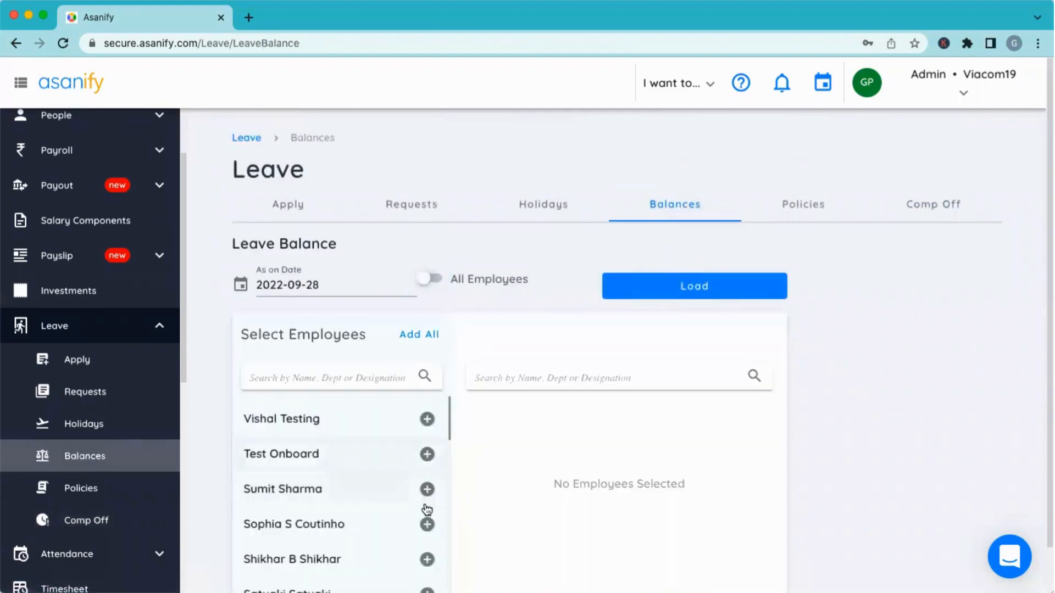
{"action": "left_click", "coordinate": [427, 524]}
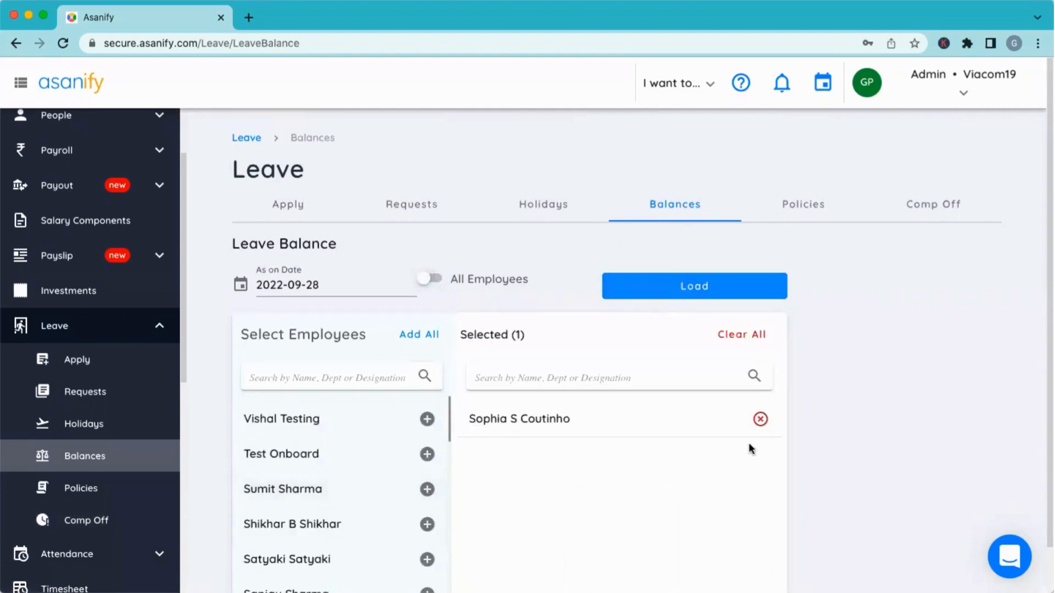
{"action": "left_click", "coordinate": [694, 286]}
{"action": "scroll", "coordinate": [847, 410], "scroll_direction": "down", "scroll_amount": 4}
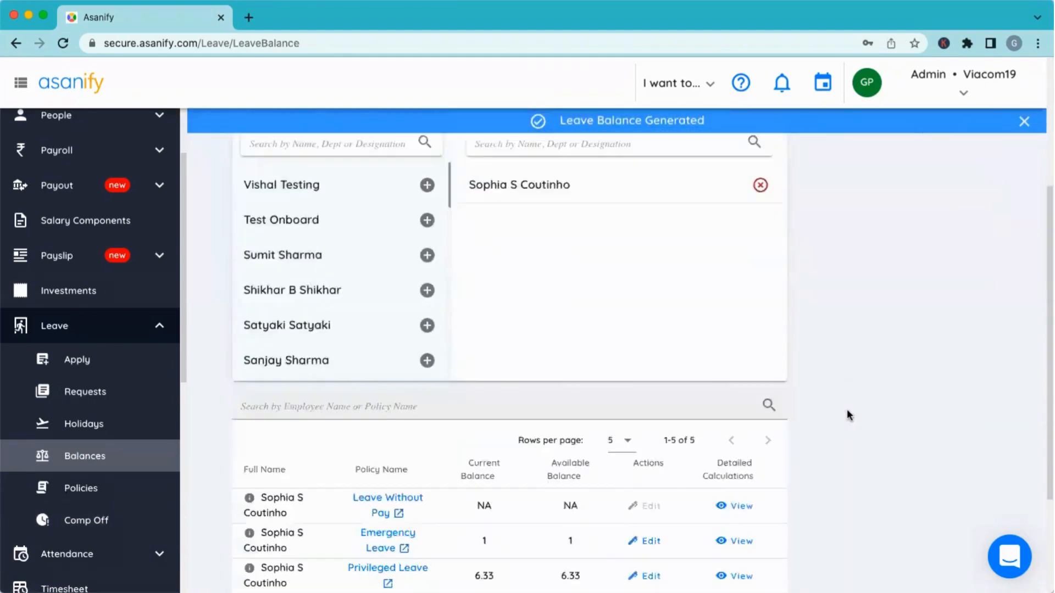
{"action": "scroll", "coordinate": [846, 409], "scroll_direction": "down", "scroll_amount": 3}
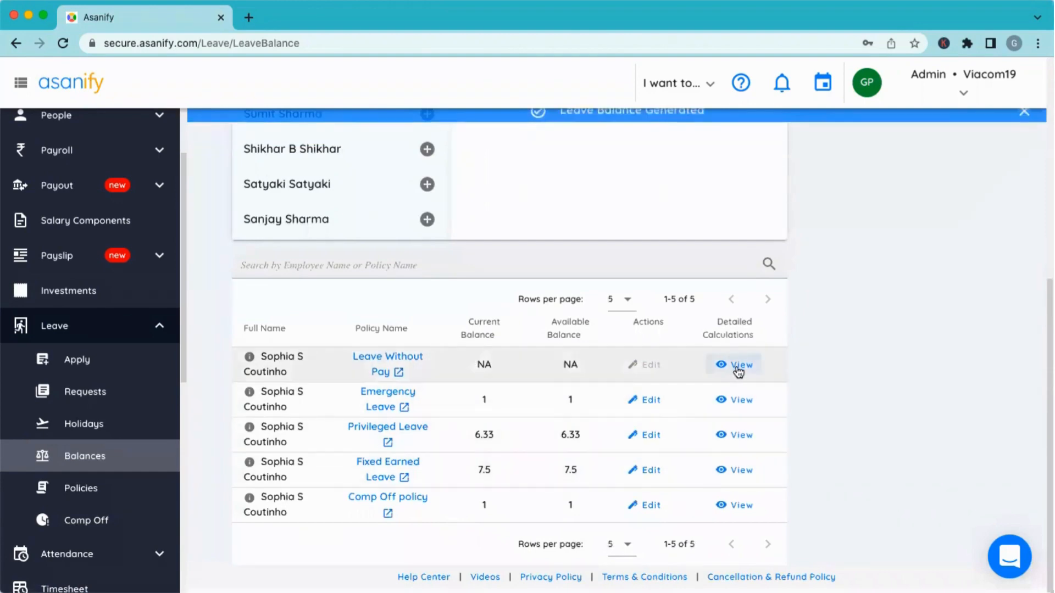
View the detailed calculation of the employee's Privileged Leave balance and close it
{"action": "left_click", "coordinate": [739, 435]}
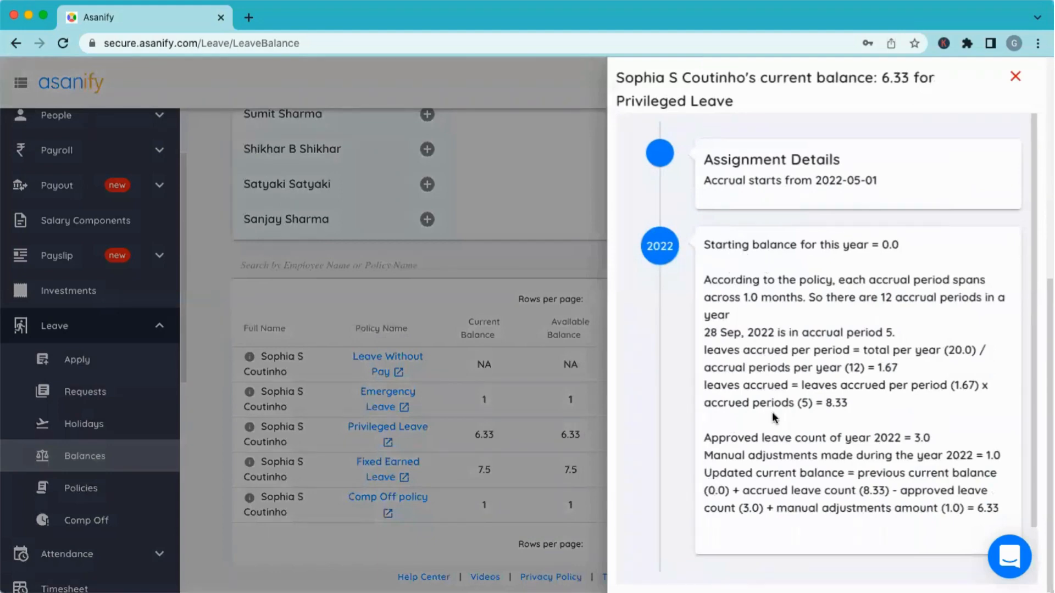
{"action": "scroll", "coordinate": [773, 418], "scroll_direction": "down", "scroll_amount": 1}
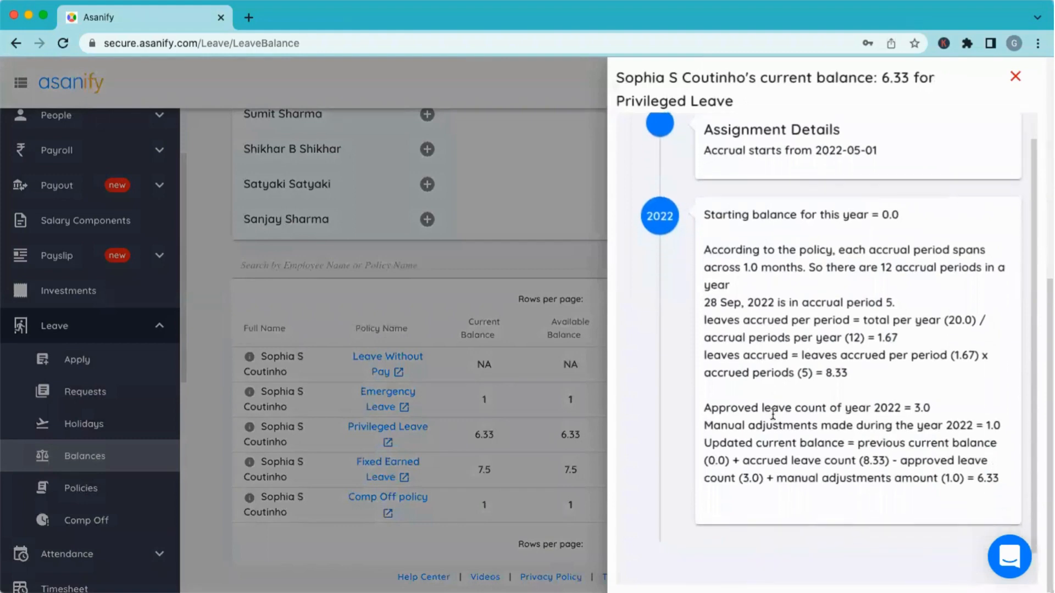
{"action": "scroll", "coordinate": [773, 415], "scroll_direction": "down", "scroll_amount": 1}
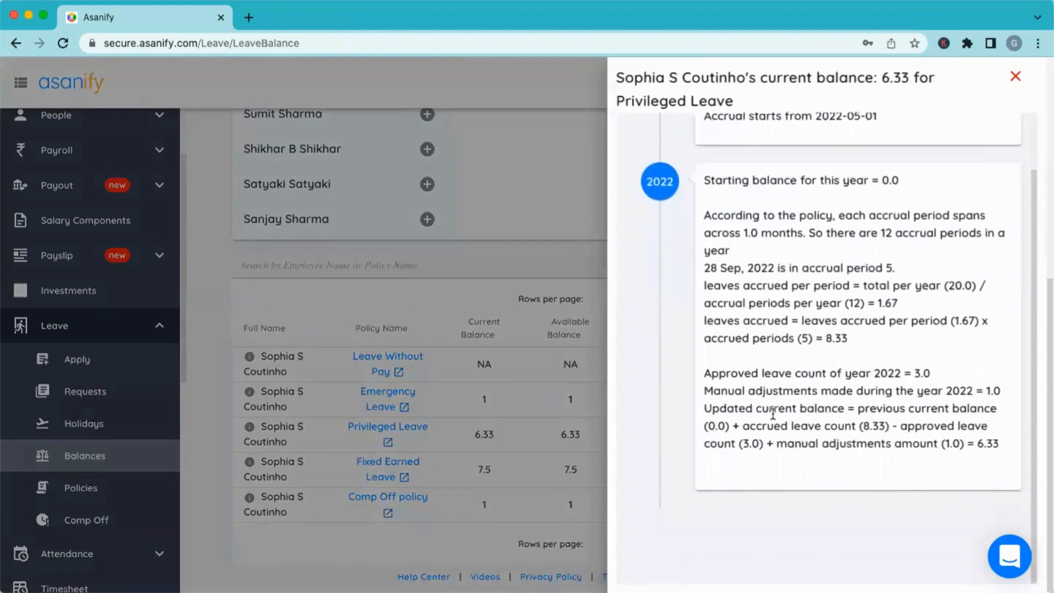
{"action": "left_click", "coordinate": [1015, 78]}
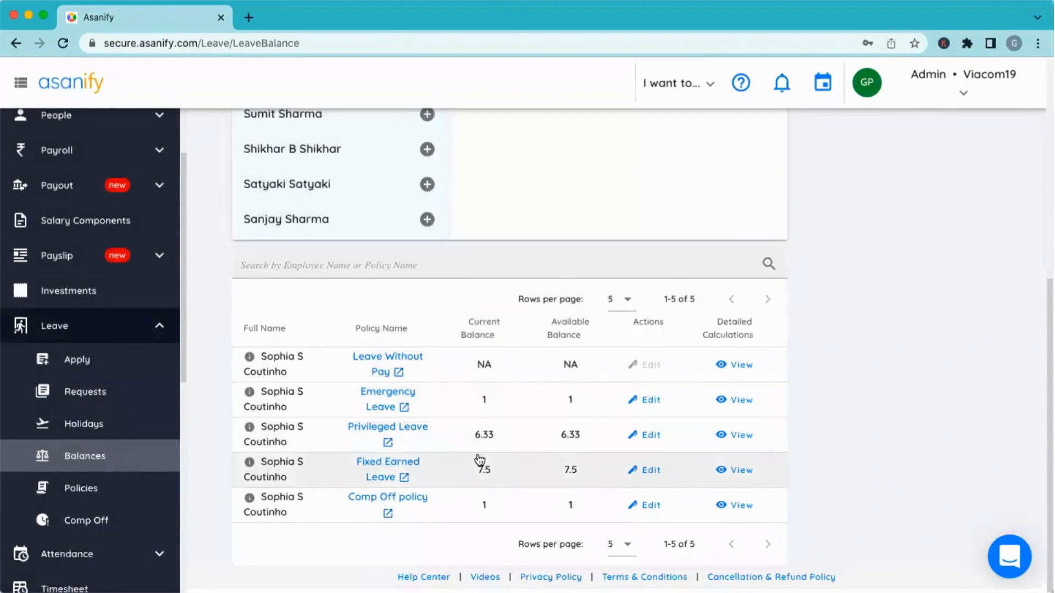
Update the employee's current Privileged Leave balance to 4, leaving the reason empty
{"action": "left_click", "coordinate": [650, 435]}
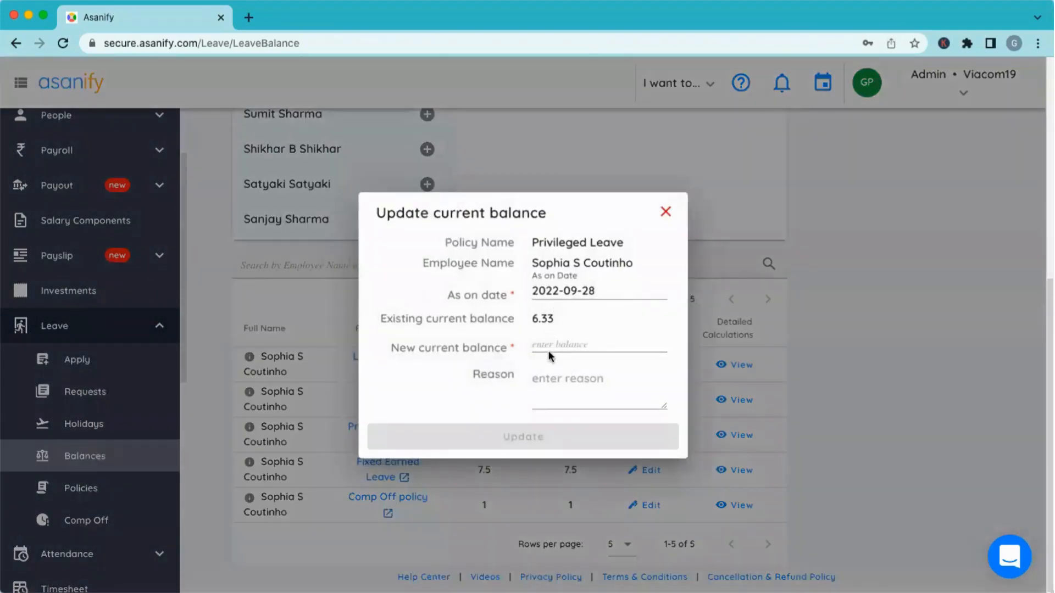
{"action": "left_click", "coordinate": [548, 347]}
{"action": "type", "text": "4"}
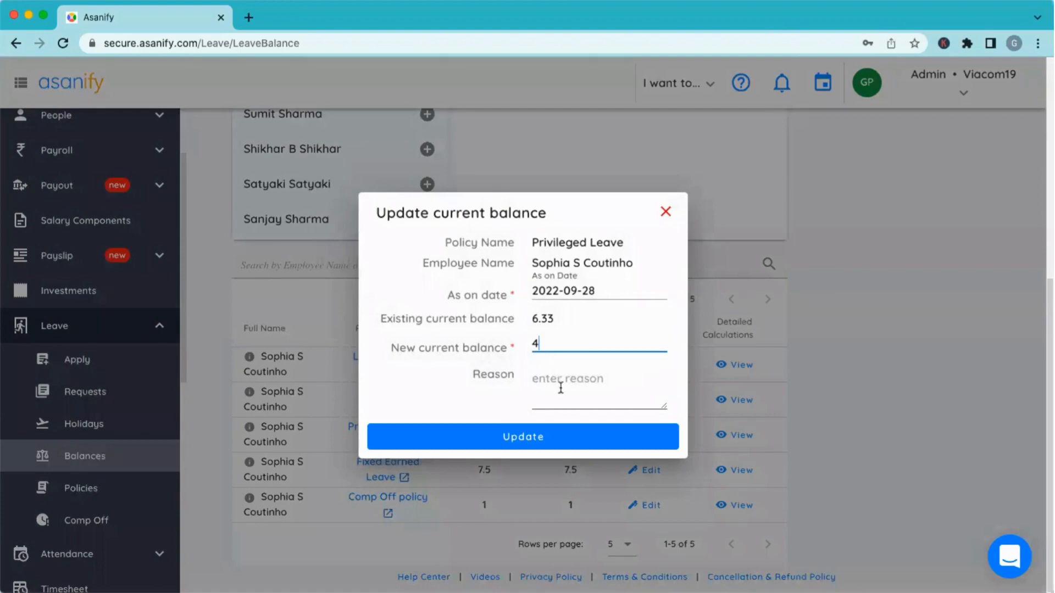
{"action": "left_click", "coordinate": [543, 435]}
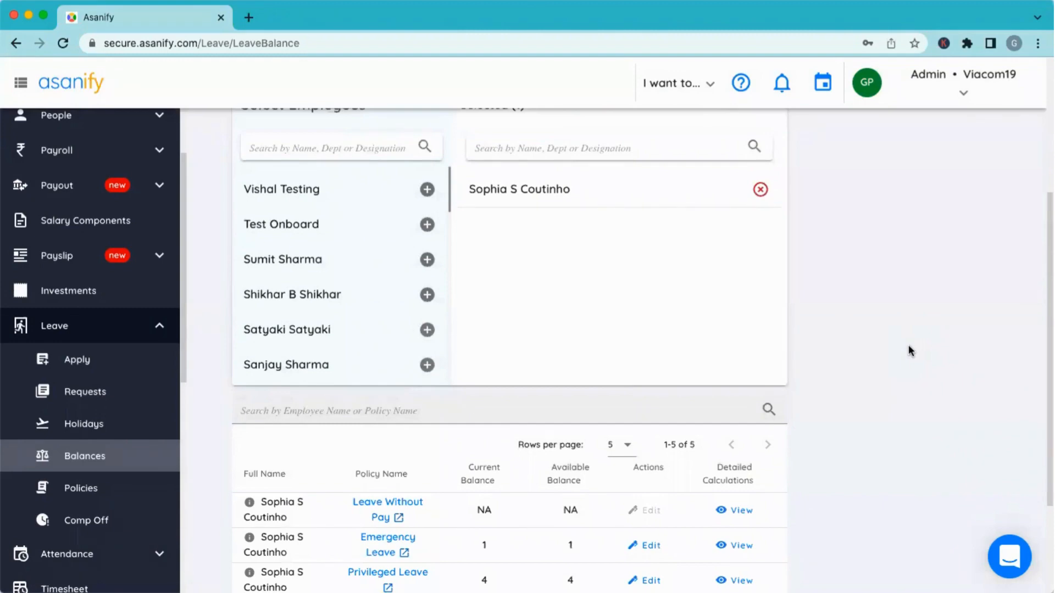
Open the list of company holidays and look through its entries
{"action": "scroll", "coordinate": [910, 350], "scroll_direction": "up", "scroll_amount": 3}
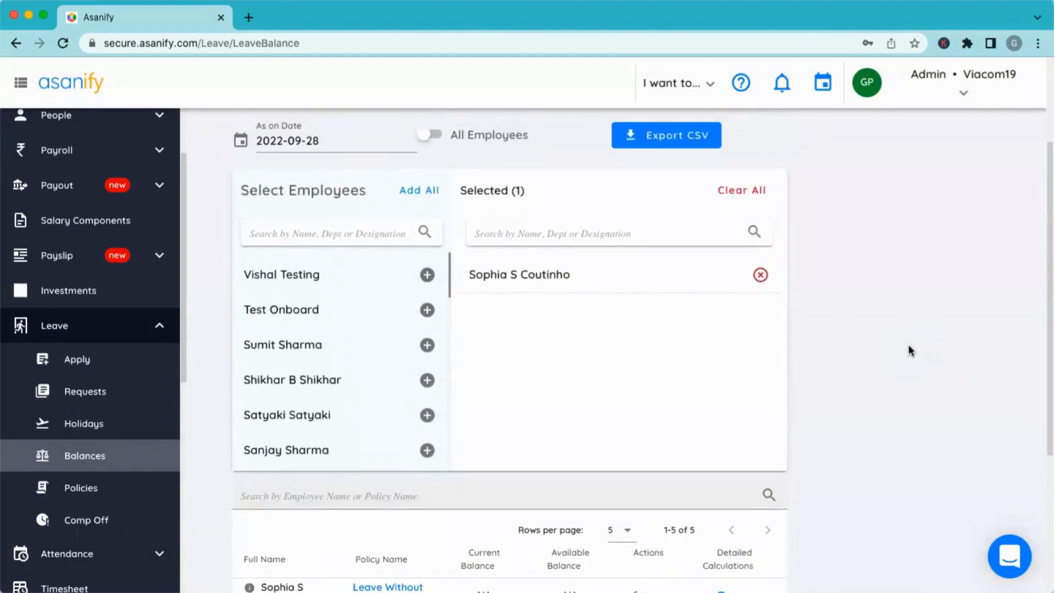
{"action": "scroll", "coordinate": [910, 351], "scroll_direction": "up", "scroll_amount": 5}
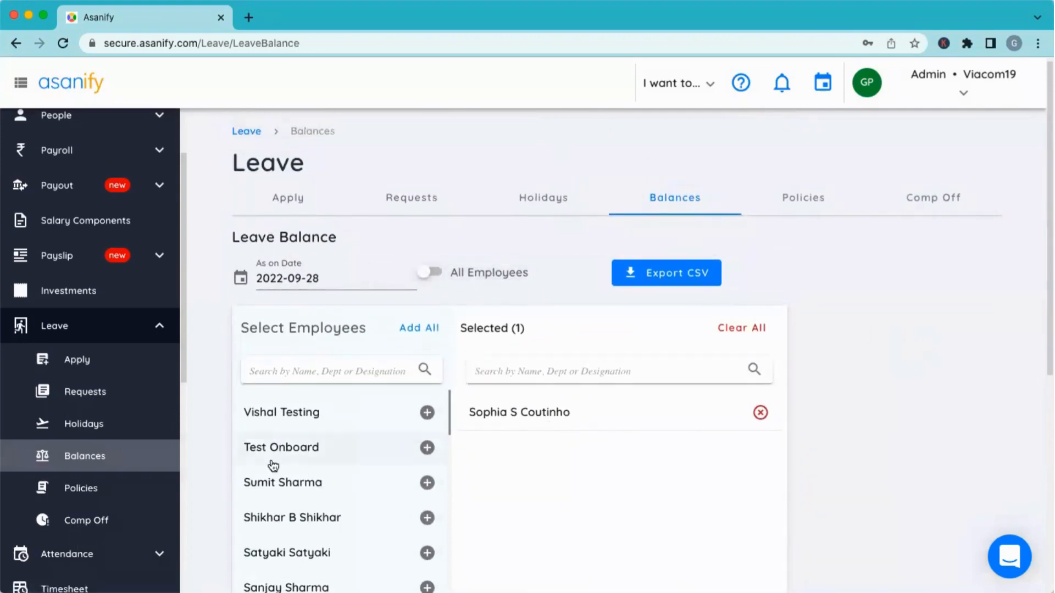
{"action": "left_click", "coordinate": [79, 426]}
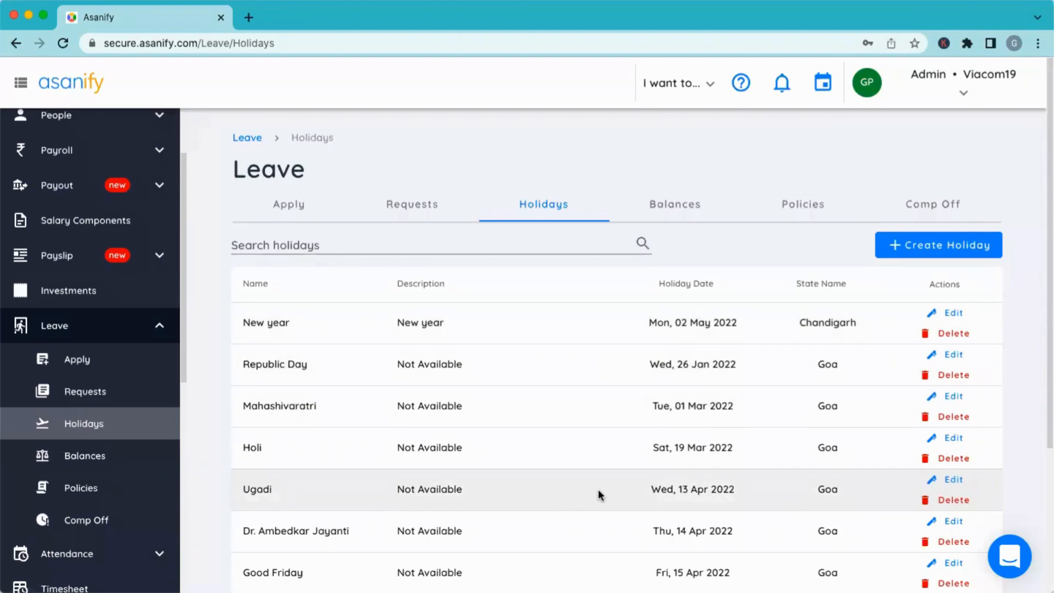
{"action": "scroll", "coordinate": [625, 437], "scroll_direction": "down", "scroll_amount": 1}
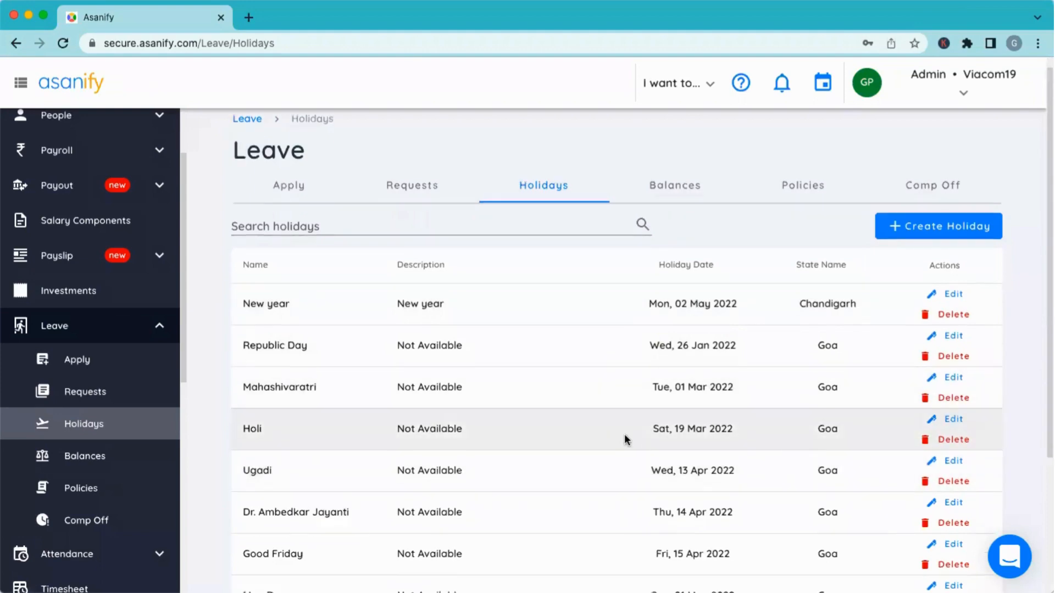
{"action": "scroll", "coordinate": [624, 435], "scroll_direction": "up", "scroll_amount": 1}
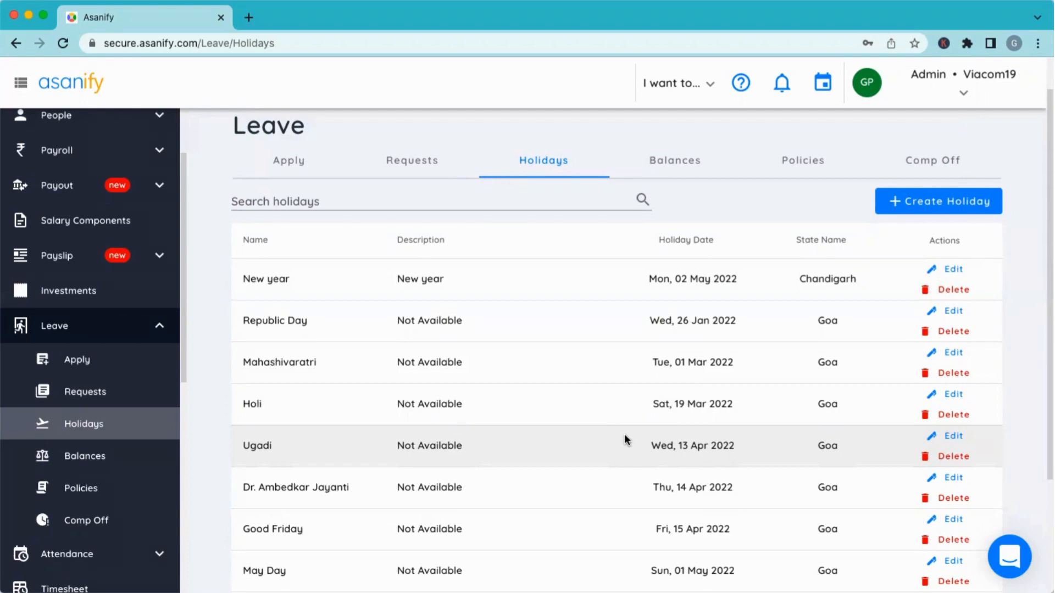
{"action": "key", "text": "super+Tab"}
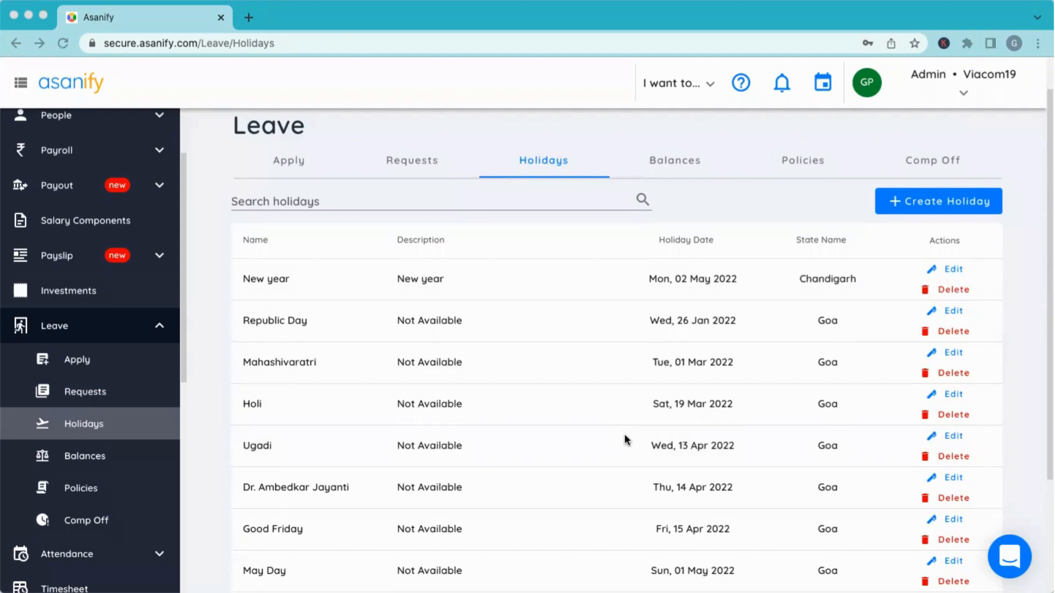
{"action": "left_click", "coordinate": [1009, 144]}
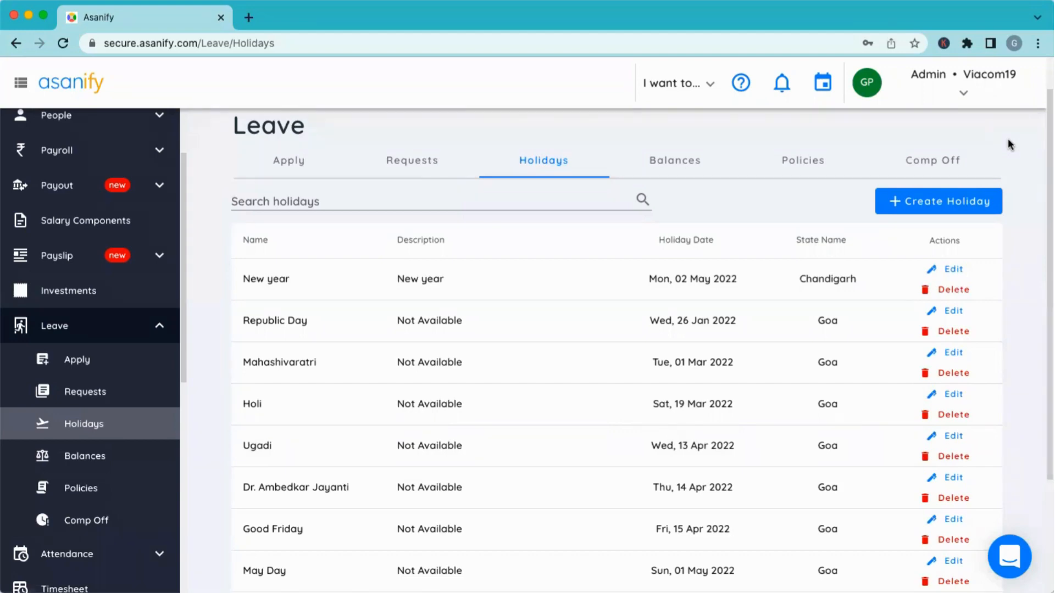
Start a leave application for the same employee under the Comp Off policy
{"action": "left_click", "coordinate": [286, 204]}
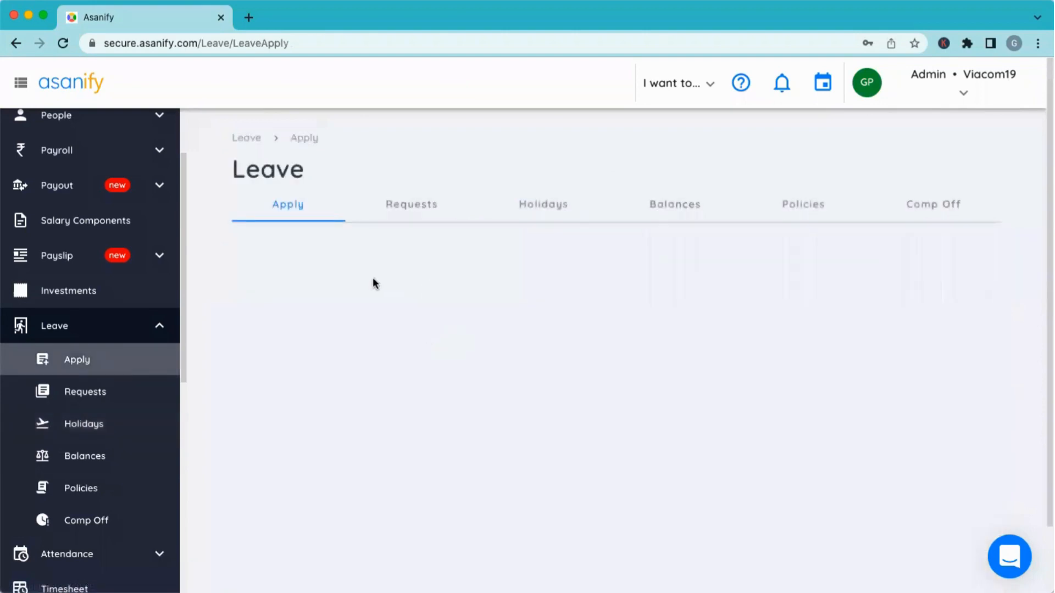
{"action": "left_click", "coordinate": [358, 256]}
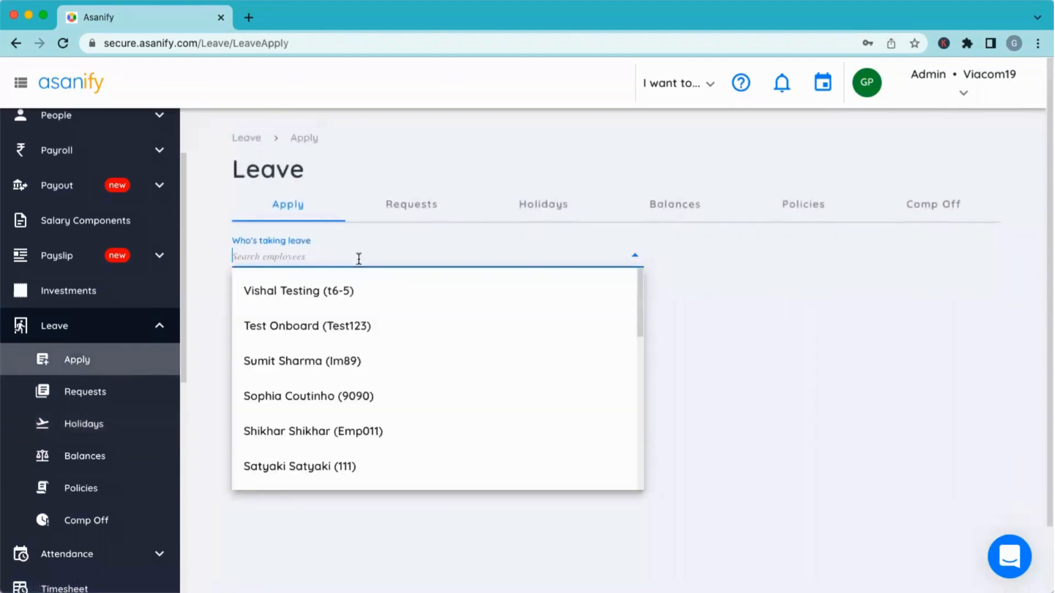
{"action": "left_click", "coordinate": [306, 408]}
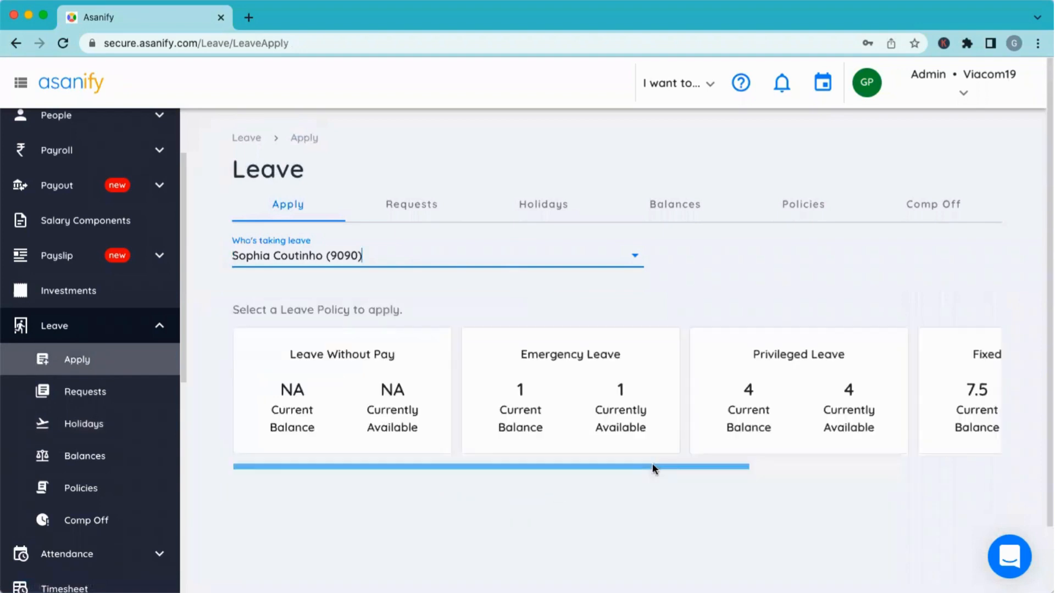
{"action": "scroll", "coordinate": [713, 422], "scroll_direction": "right", "scroll_amount": 5}
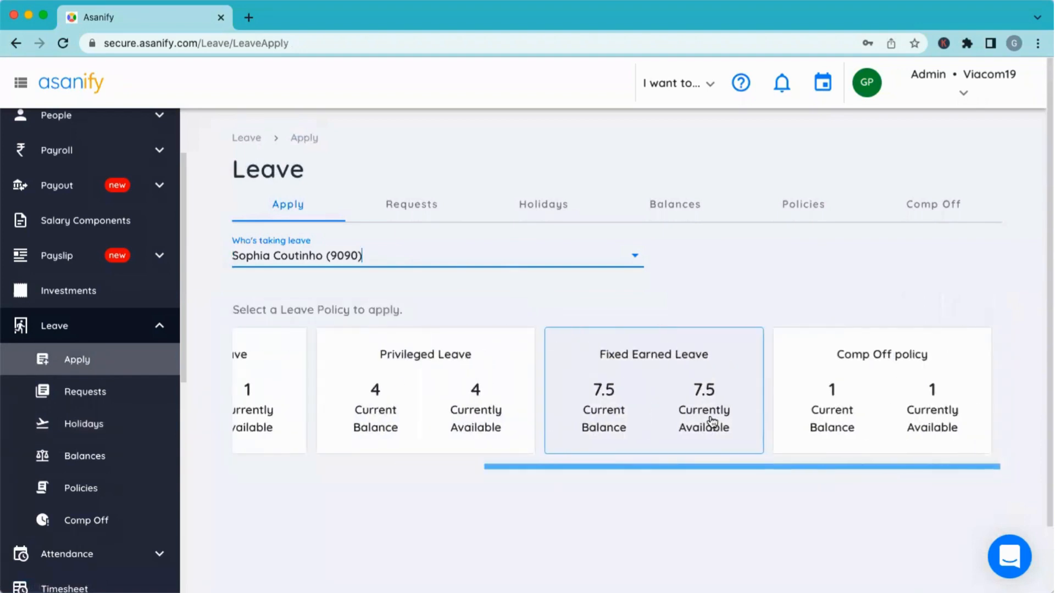
{"action": "left_click", "coordinate": [879, 401]}
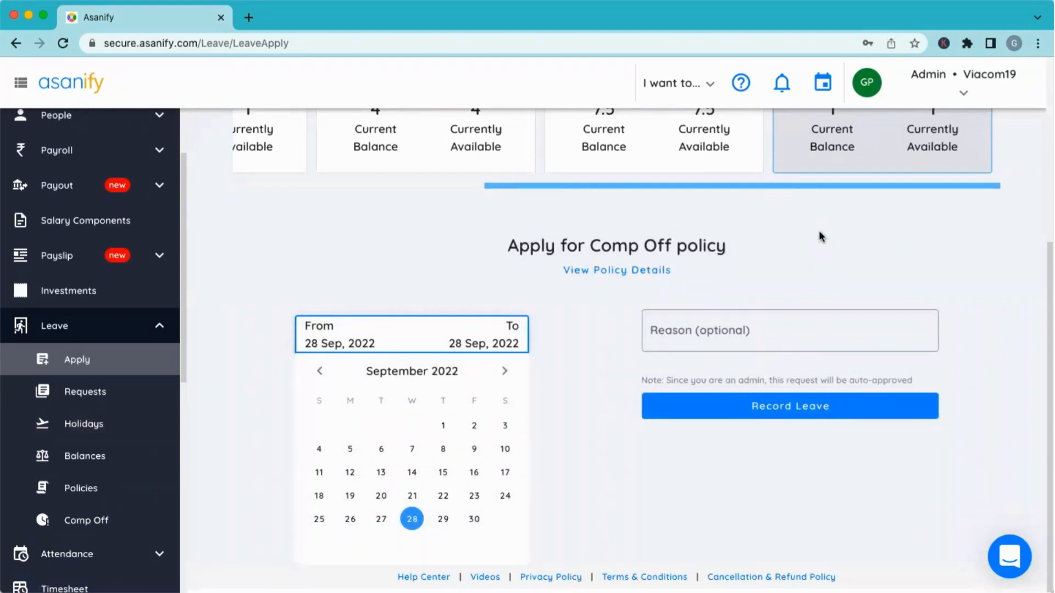
Set the comp off leave dates from 29 Sep 2022 to 29 Sep 2022
{"action": "left_click", "coordinate": [443, 522]}
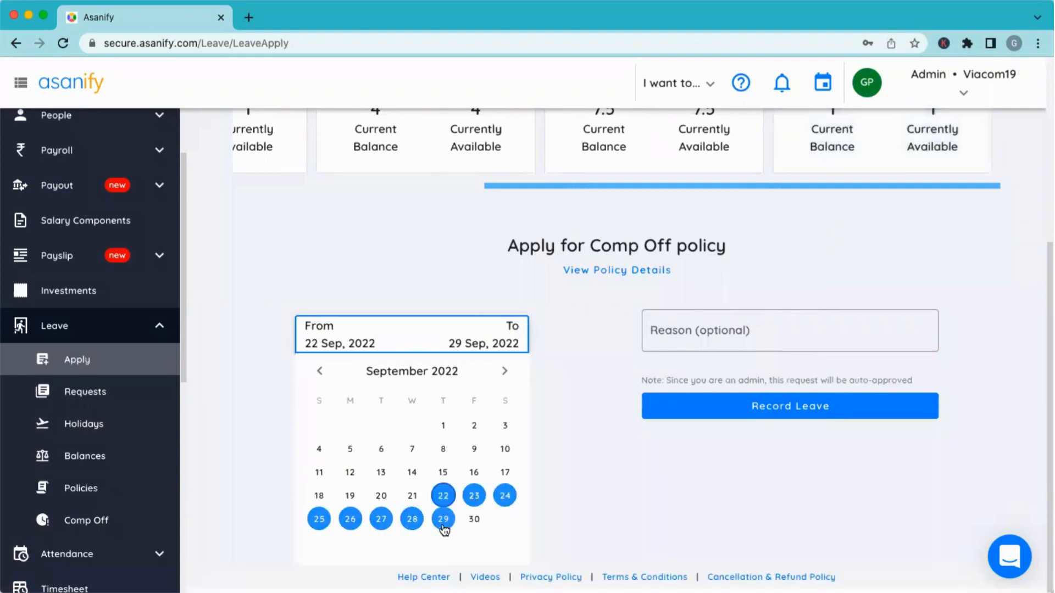
{"action": "left_click", "coordinate": [443, 528]}
{"action": "left_click", "coordinate": [444, 536]}
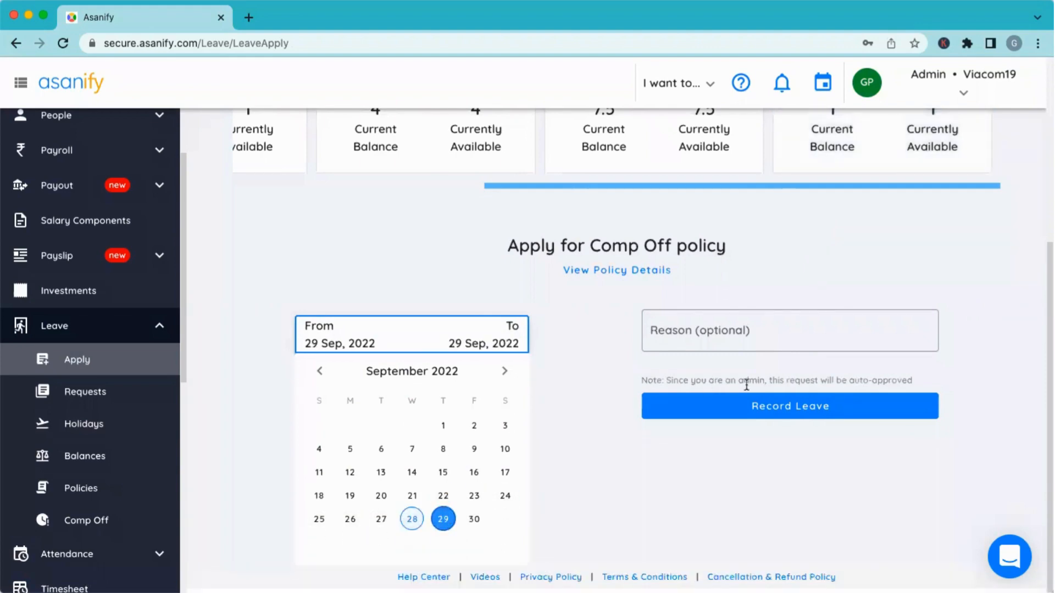
Record the comp off leave with the reason left empty and check the employee's Comp Off policy balance
{"action": "left_click", "coordinate": [756, 407]}
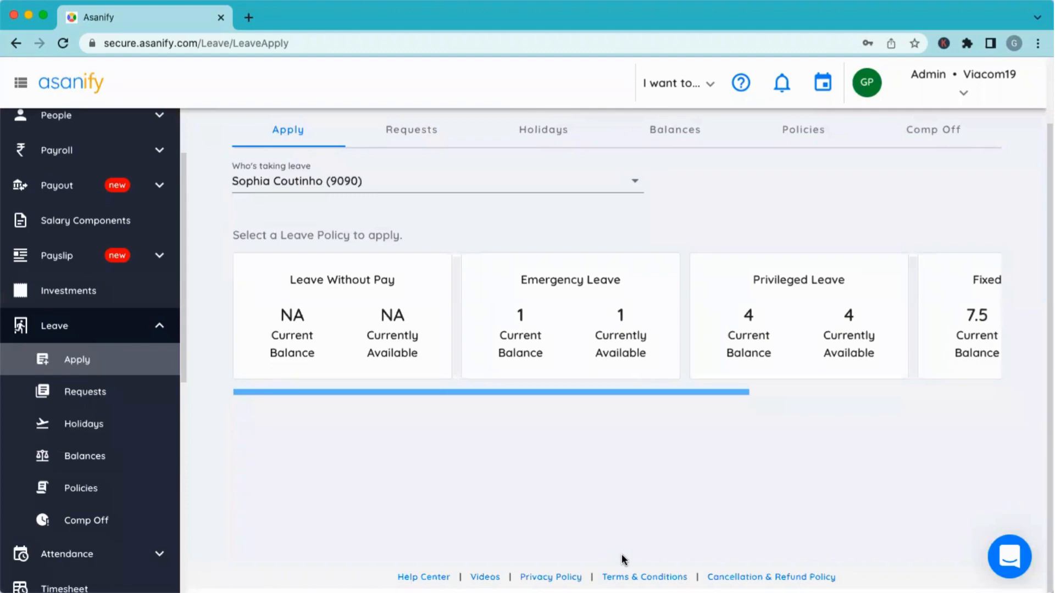
{"action": "scroll", "coordinate": [805, 381], "scroll_direction": "right", "scroll_amount": 10}
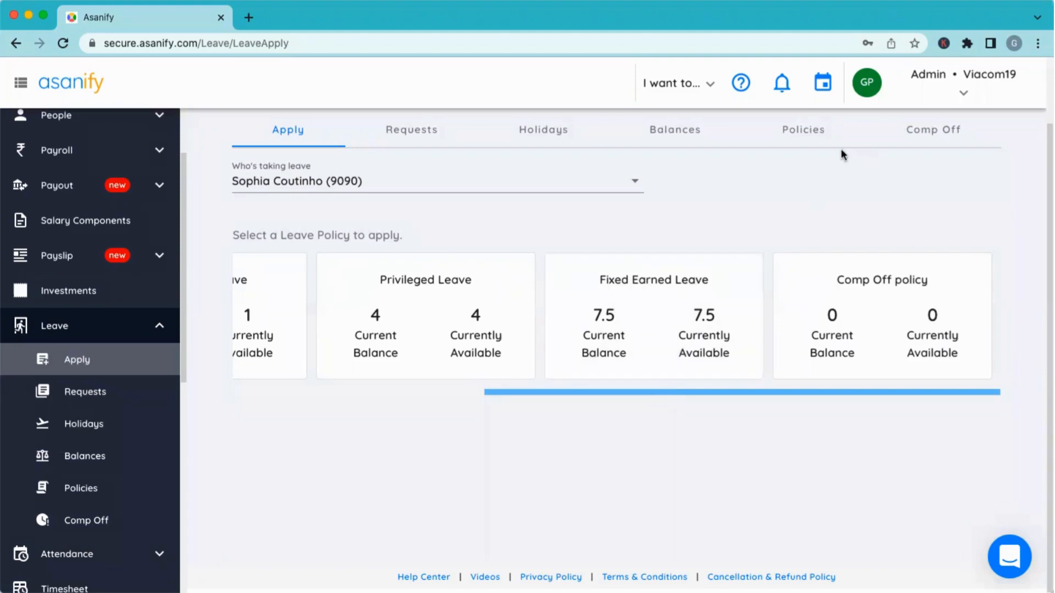
Review employee leaves and holidays for September 2022 in the company calendar, closing it when done
{"action": "left_click", "coordinate": [821, 82]}
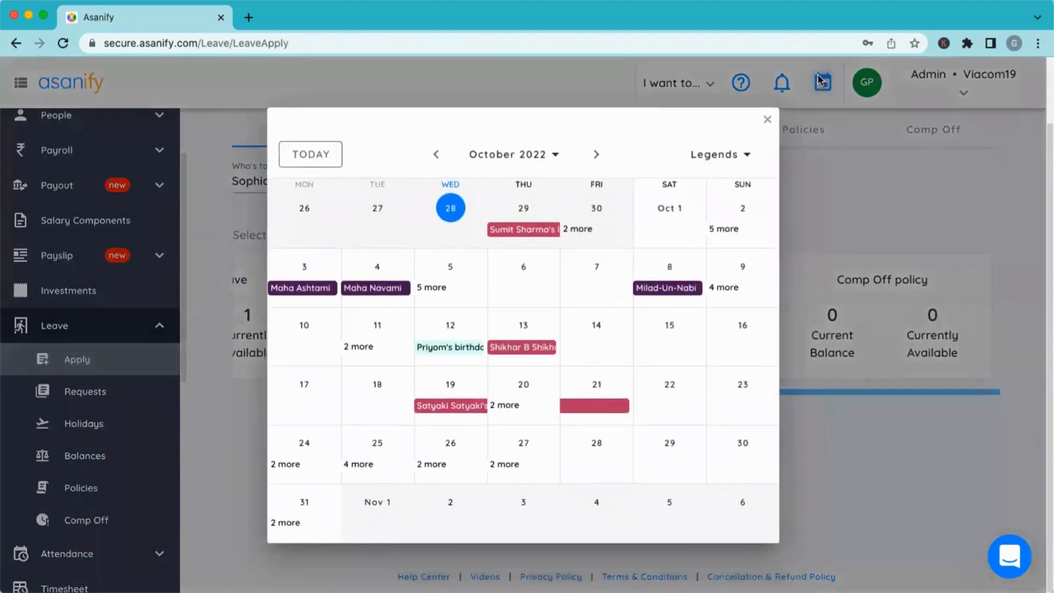
{"action": "left_click", "coordinate": [432, 157]}
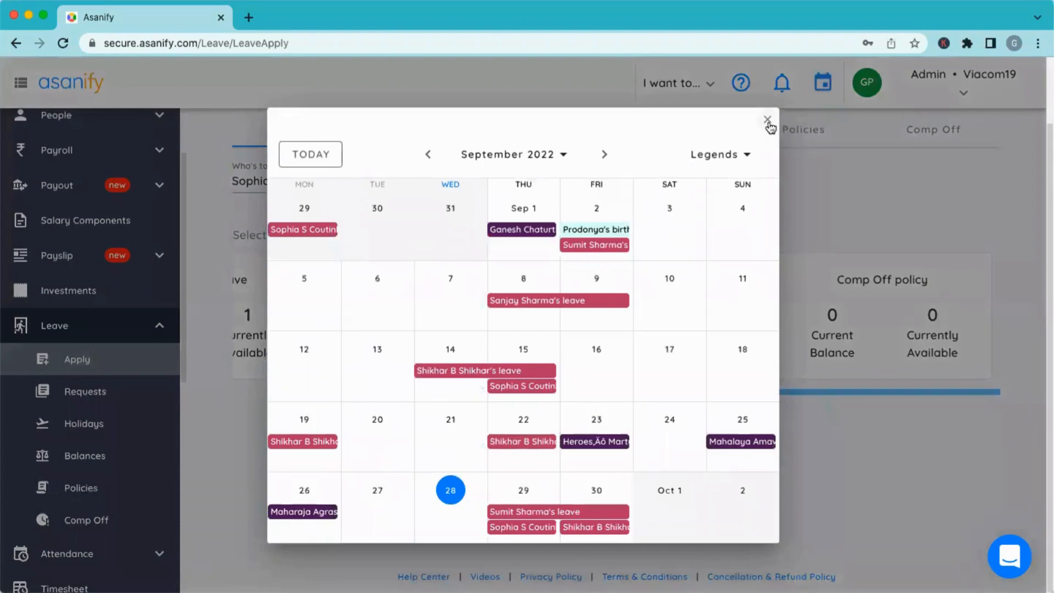
{"action": "left_click", "coordinate": [767, 120]}
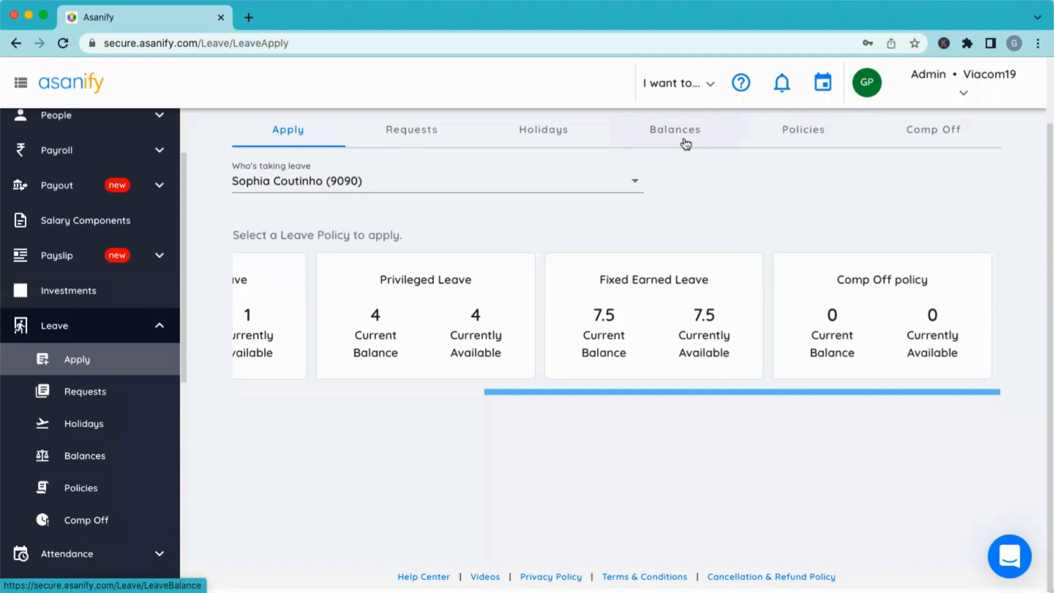
Open the leave balances view for all employees
{"action": "scroll", "coordinate": [686, 144], "scroll_direction": "up", "scroll_amount": 2}
{"action": "left_click", "coordinate": [675, 205]}
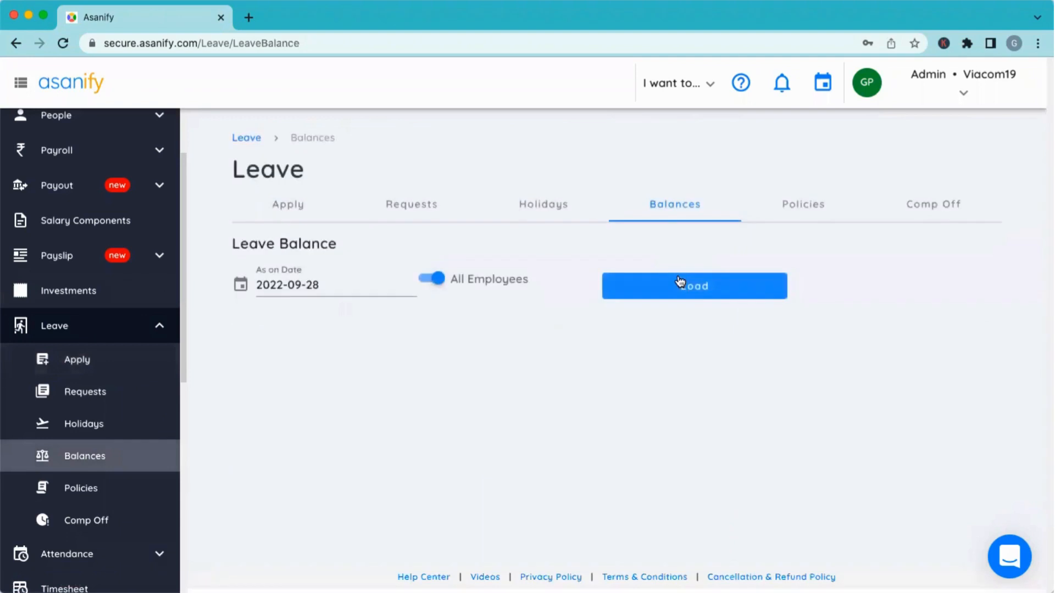